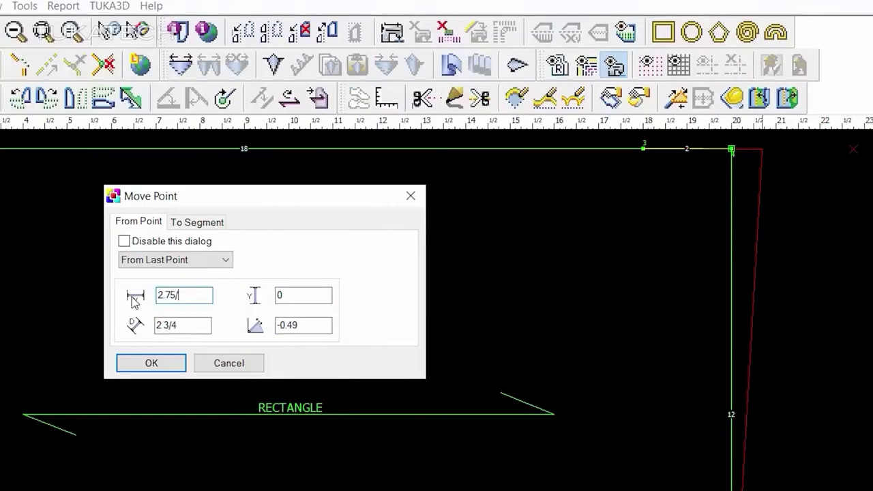
Step: Confirm the 2 3/4 point move and enter 3 as the Perpendicular Direction
left_click(151, 362)
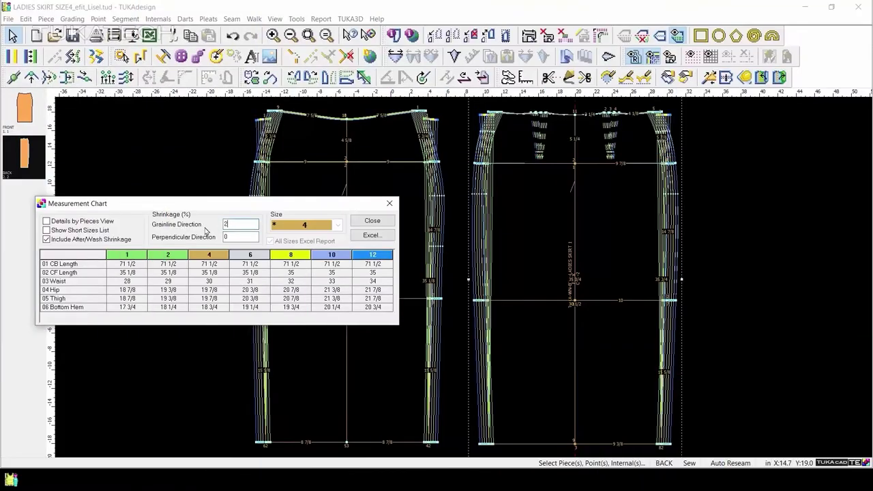
key("Tab")
type("3")
key("Tab")
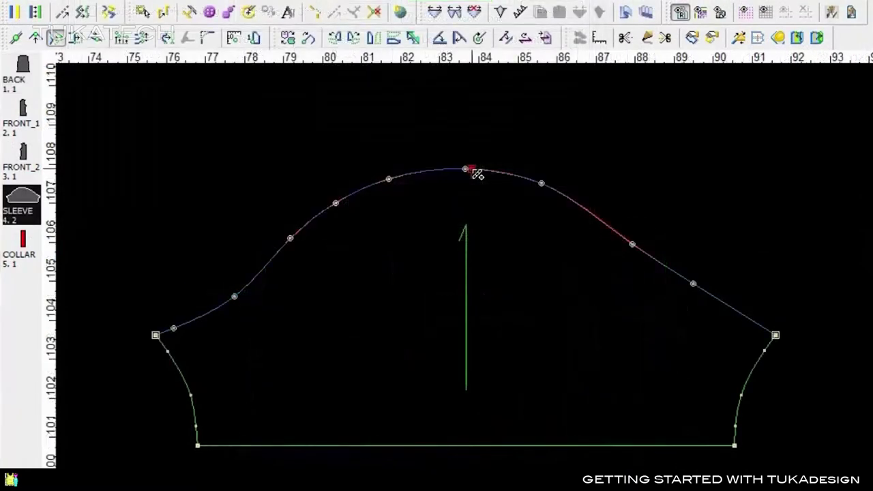
Step: Drag the sleeve cap curve into a new shape
left_click_drag(473, 173, 475, 199)
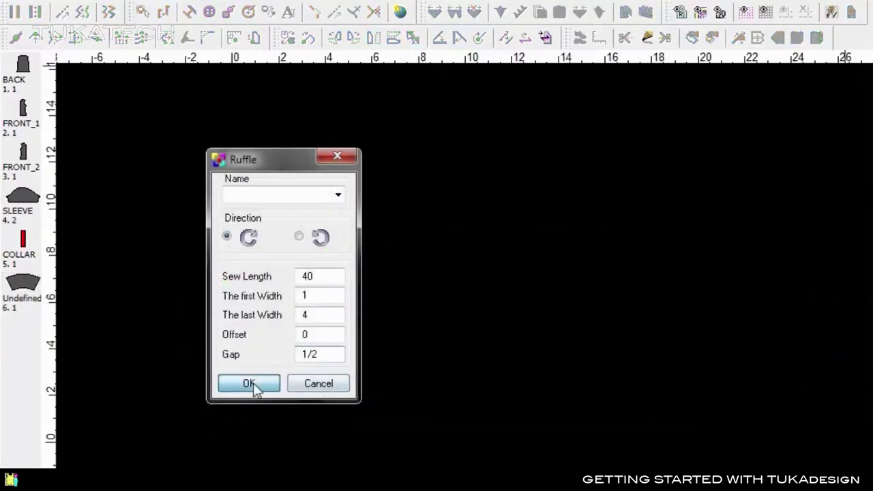
Step: Create the spiral RUFFLE pieces with the Ruffle tool
left_click(248, 384)
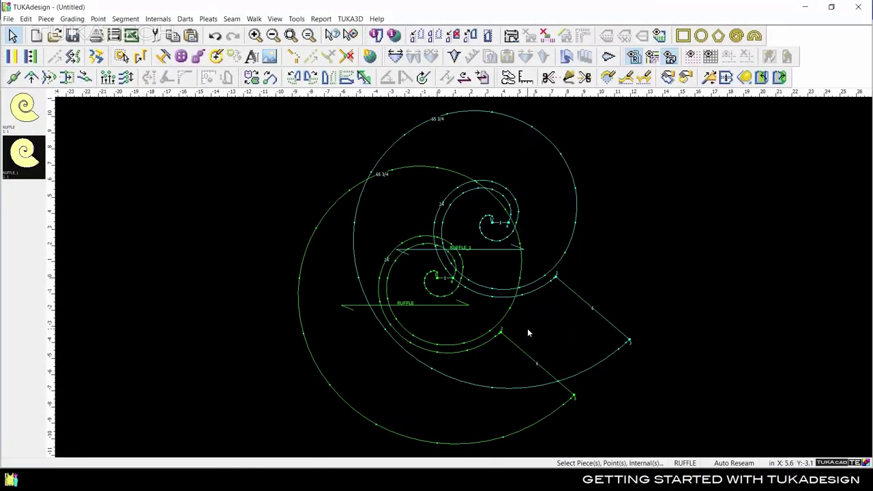
Step: Place the ruffle copy beside the original and spread RECTANGLE with 10 slashes
left_click_drag(530, 334, 728, 354)
left_click(751, 375)
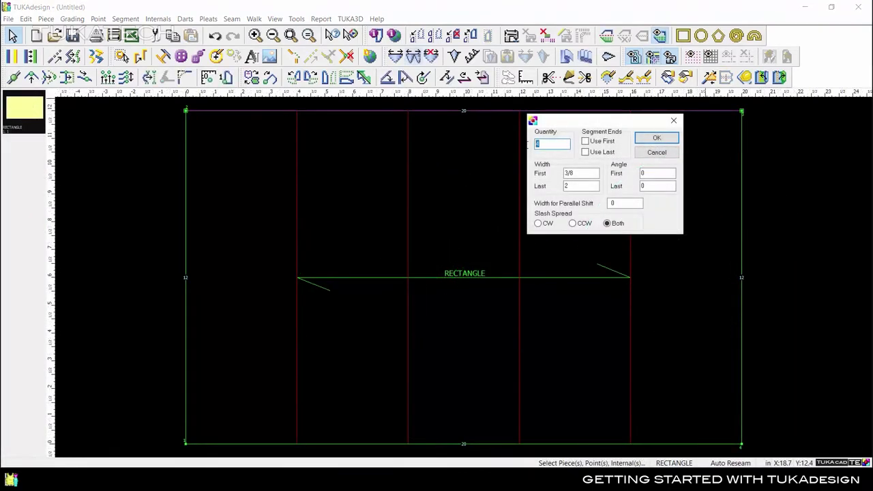
type("10")
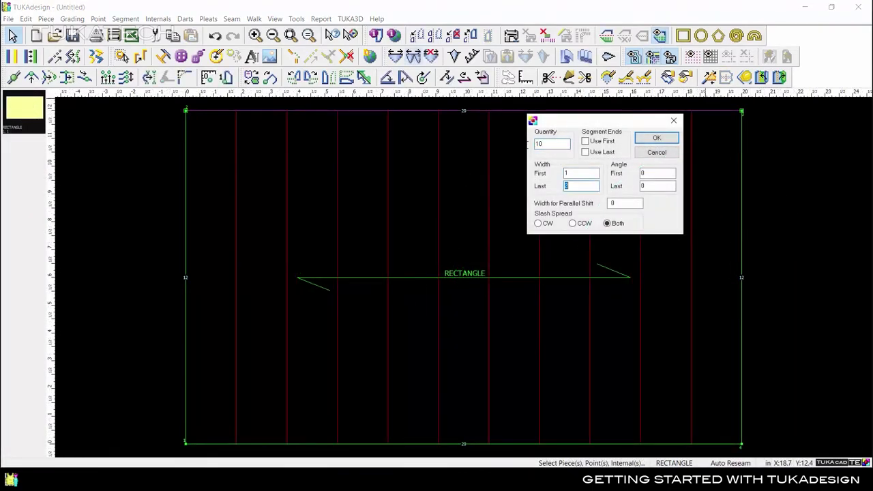
left_click(655, 139)
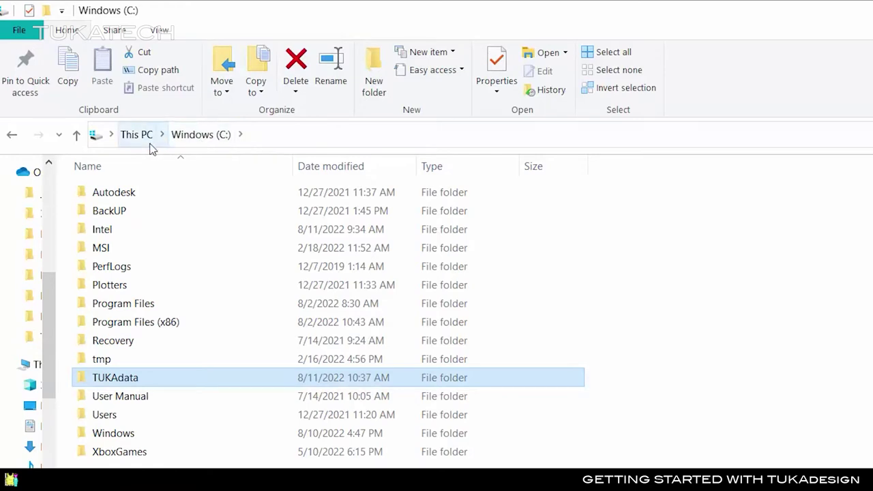
Step: Browse TUKAdata > BasicBlocks > Womens, peek into Dress, and return to Womens
double_click(201, 381)
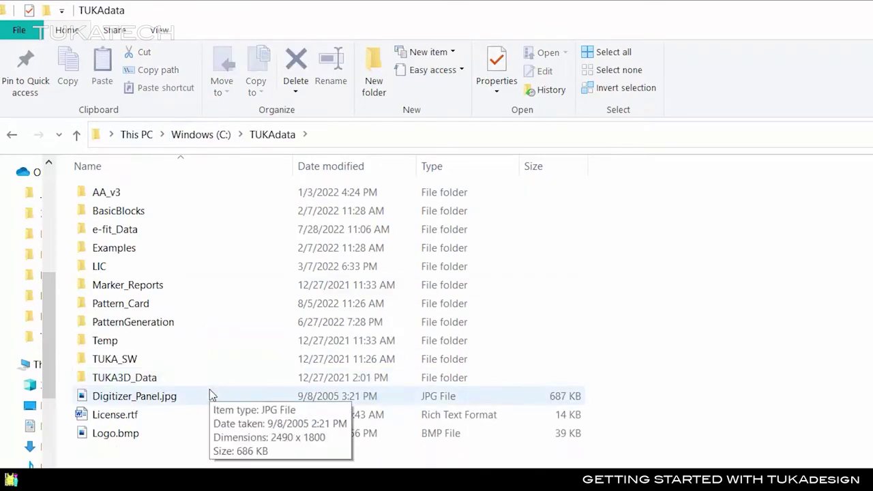
double_click(168, 218)
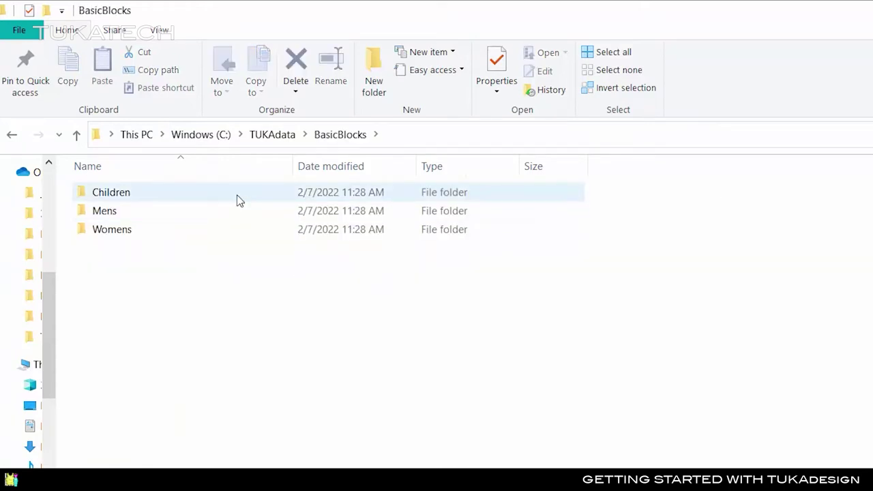
left_click(222, 230)
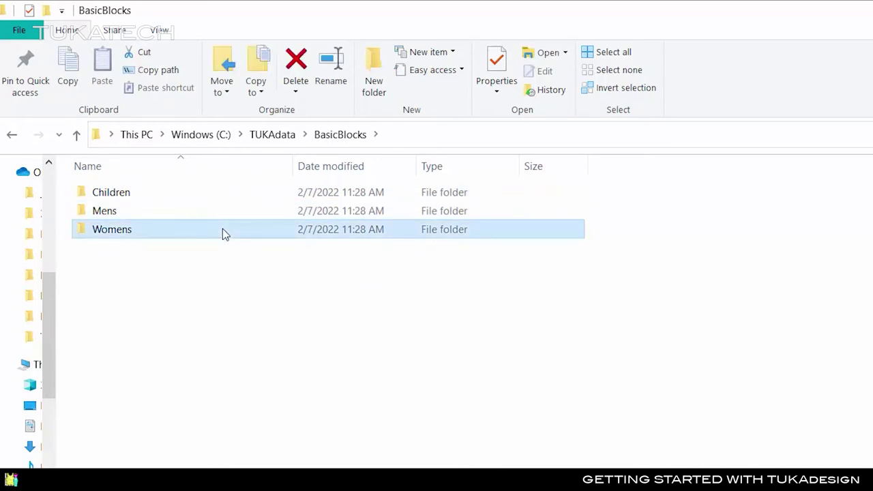
double_click(222, 230)
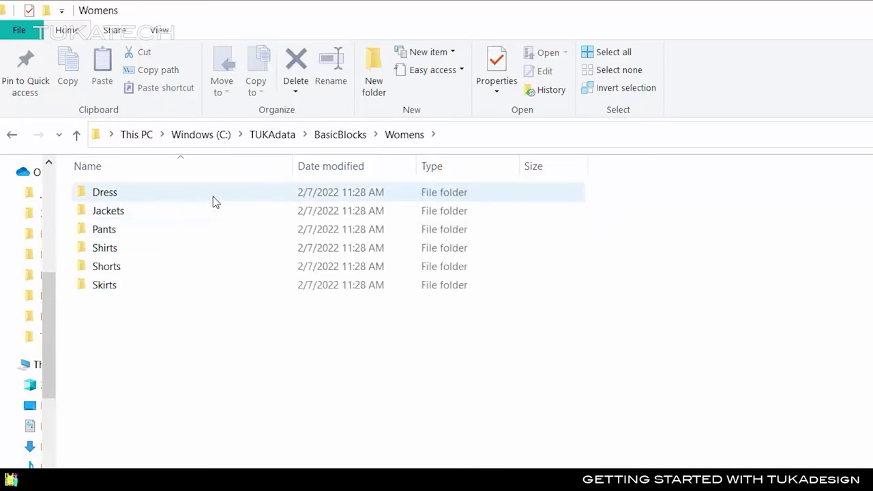
left_click(213, 197)
double_click(213, 197)
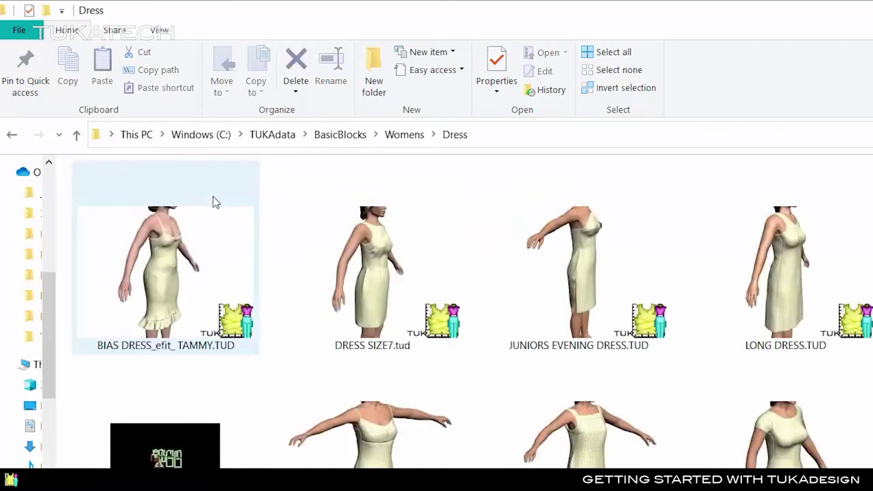
left_click(405, 135)
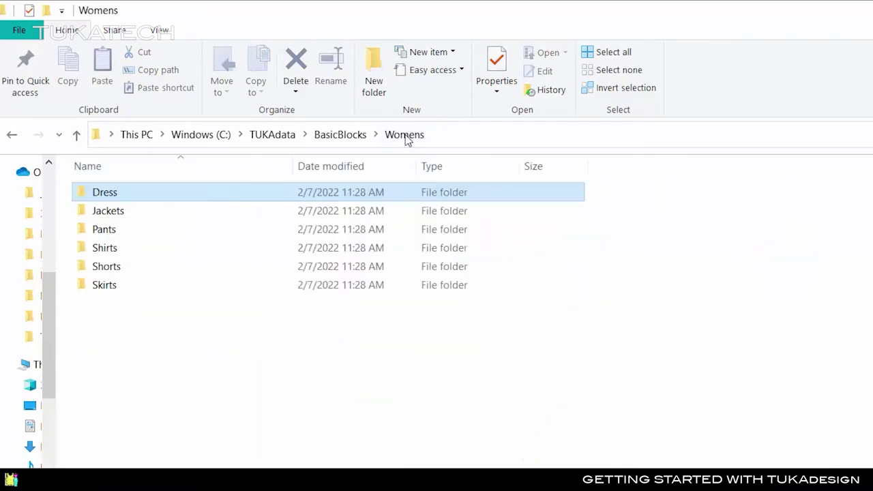
Step: Open the JUNIORS DENIM JACKET pattern from Jackets, select all its pieces, then close it
double_click(149, 210)
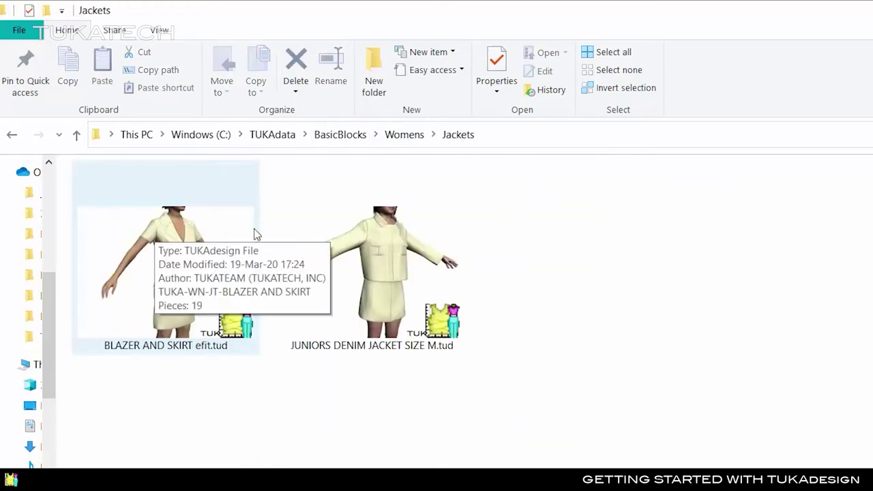
double_click(365, 237)
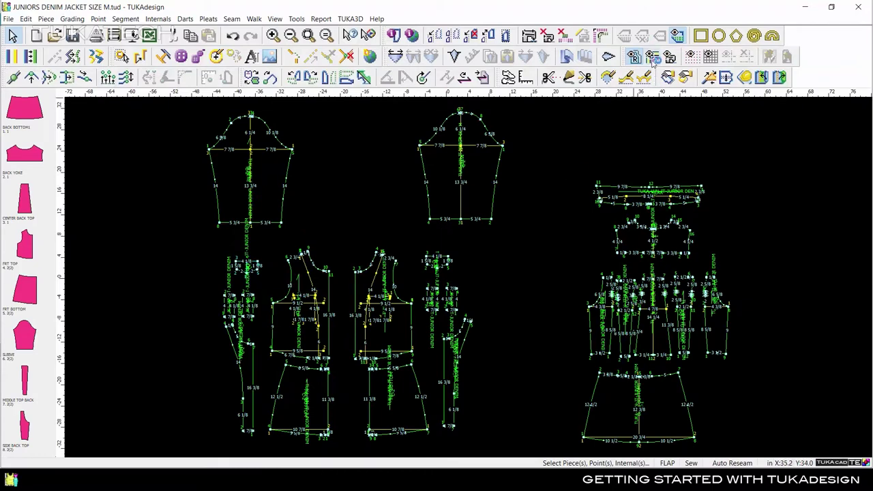
left_click(653, 58)
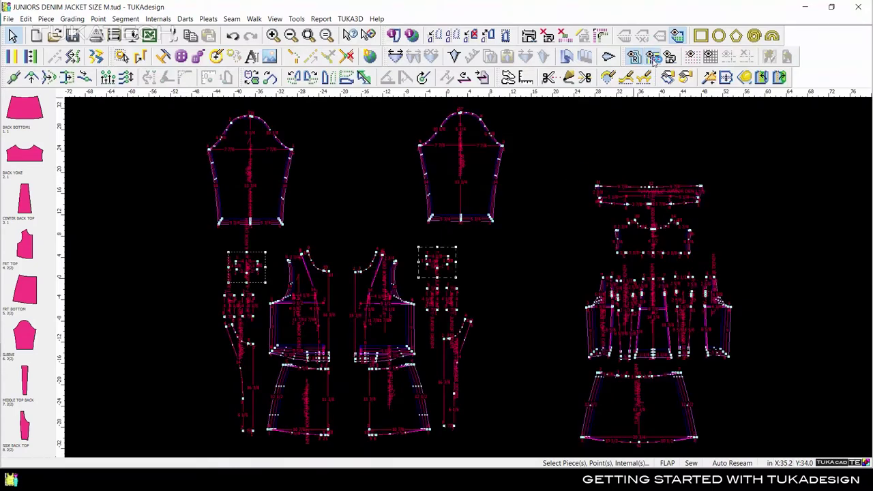
left_click(858, 7)
Step: Return to the Womens folder after a brief look into Pants
left_click(406, 135)
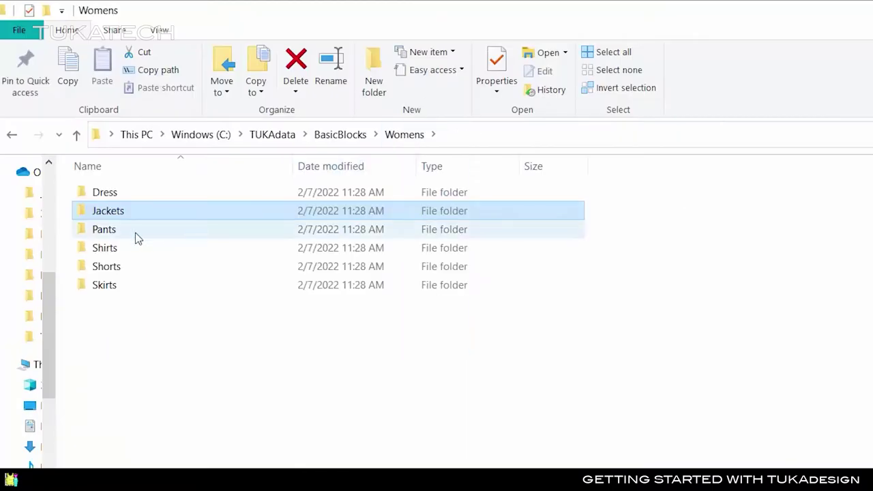
double_click(135, 233)
key("alt+Left")
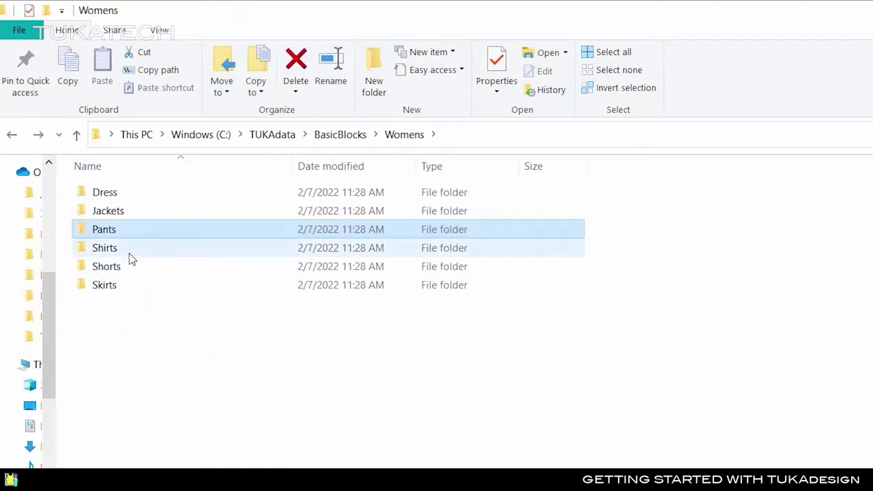
Step: Open the Shirts folder and scroll down through the garment listings
double_click(130, 250)
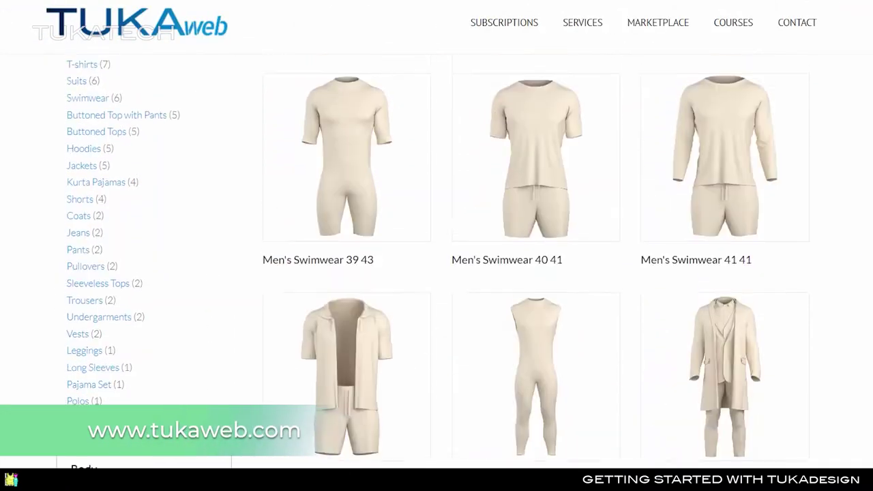
scroll(532, 261, "down", 7)
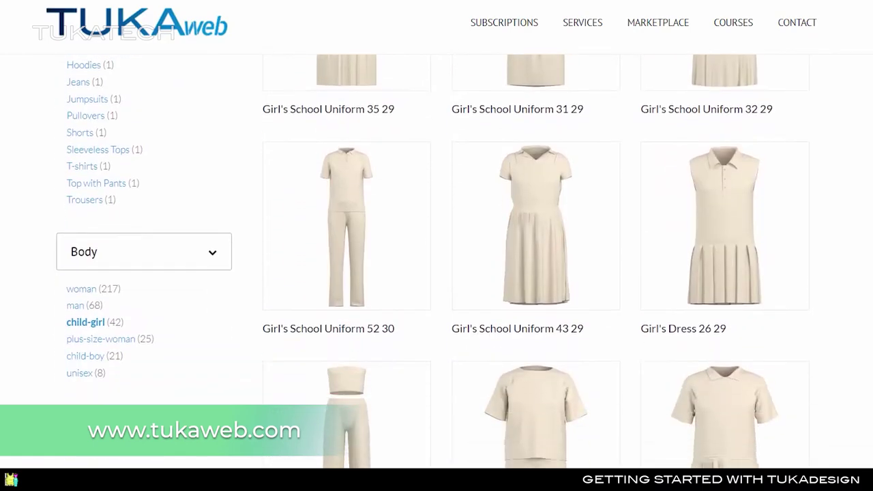
scroll(532, 262, "down", 4)
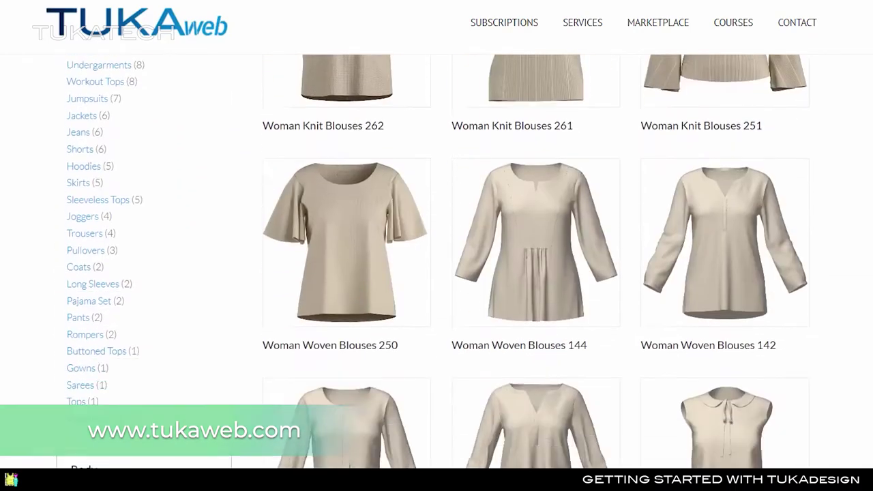
scroll(532, 262, "down", 3)
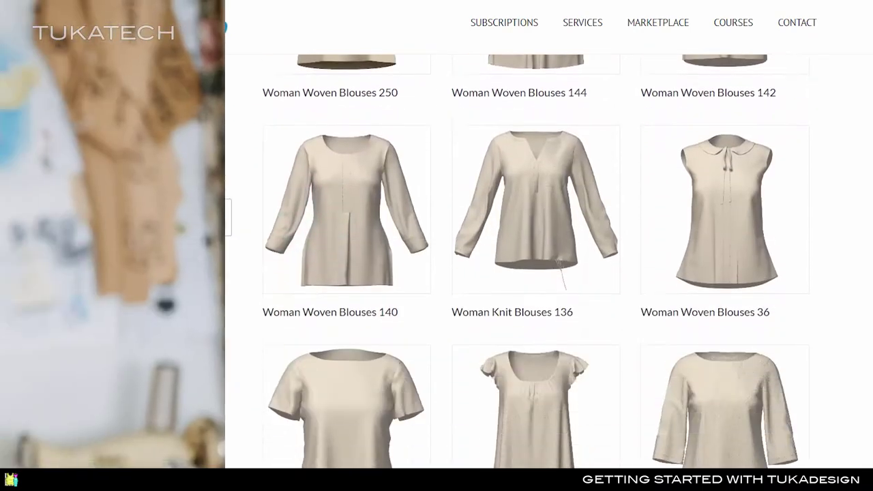
scroll(532, 262, "down", 2)
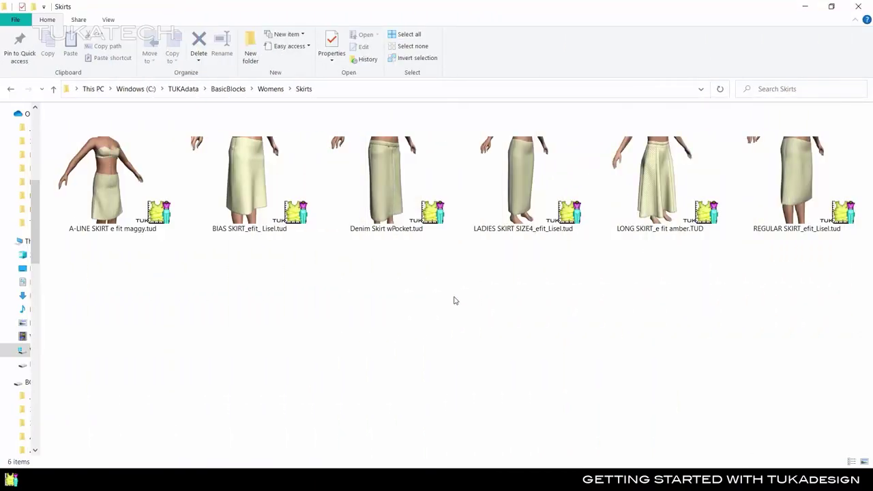
Step: Select each skirt file in turn, from A-LINE through REGULAR SKIRT, to compare them
left_click(102, 178)
left_click(232, 191)
left_click(378, 176)
left_click(527, 176)
left_click(662, 182)
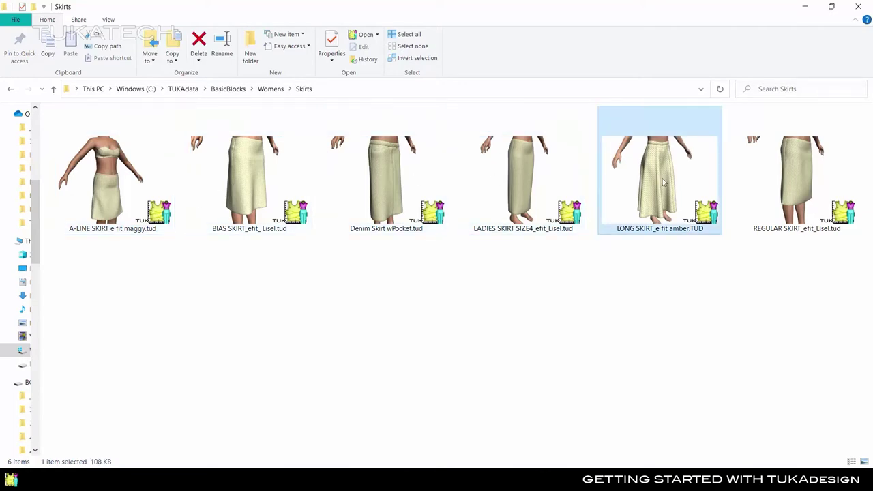
left_click(795, 181)
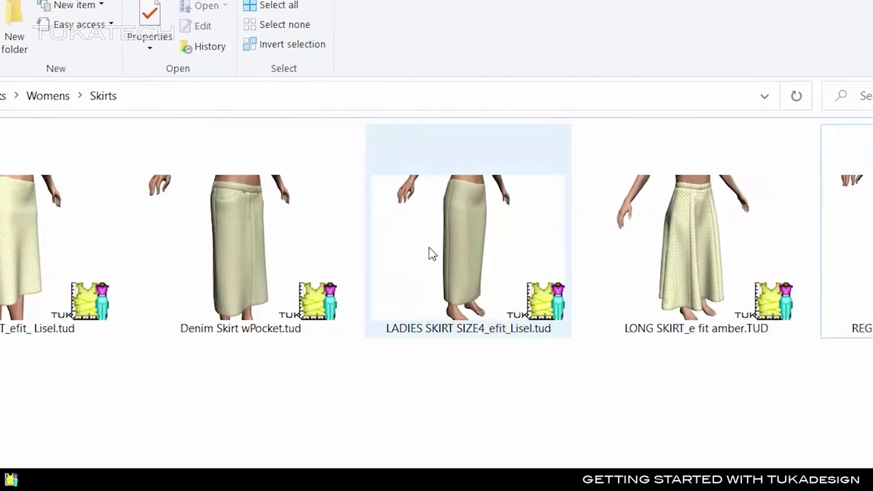
mouse_move(431, 254)
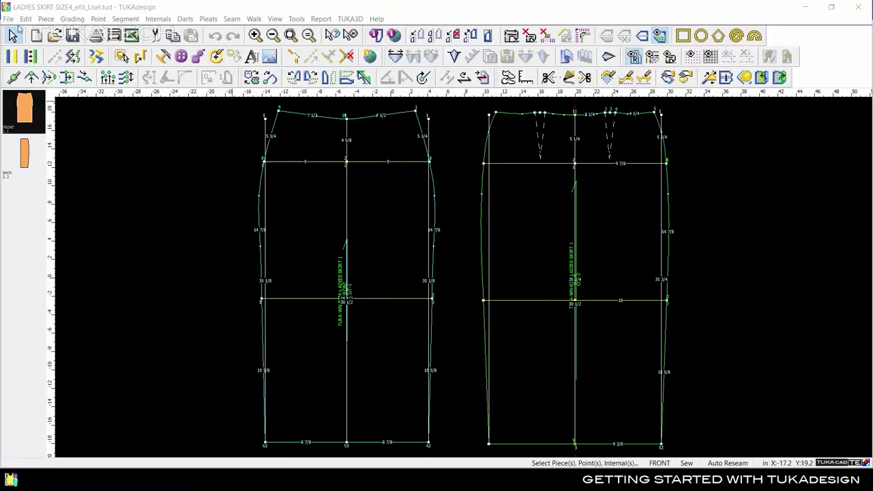
Step: Use File > Attach Preview to generate the skirt file's preview
left_click(9, 20)
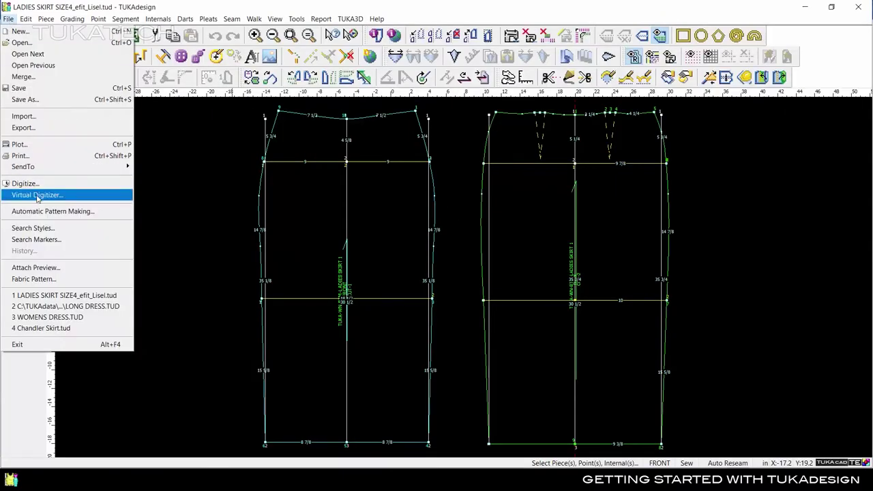
left_click(39, 252)
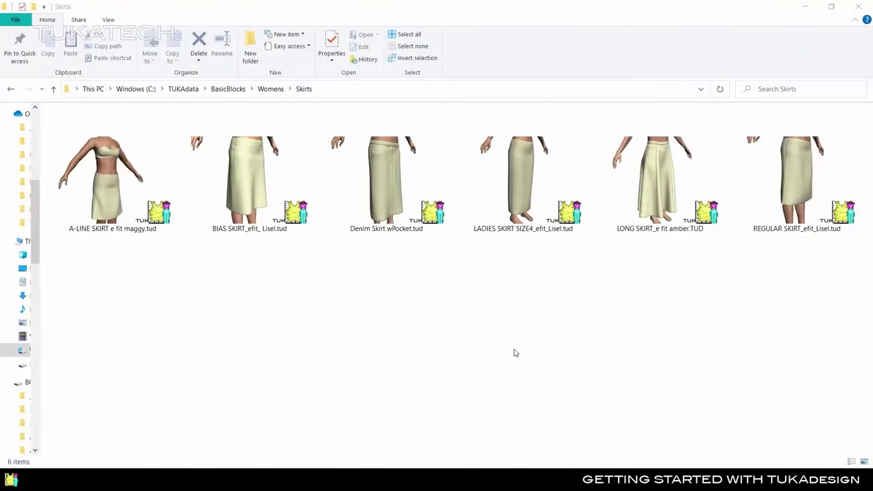
Step: Select LADIES SKIRT SIZE4 to view its details, then open it in TUKAdesign
left_click(539, 193)
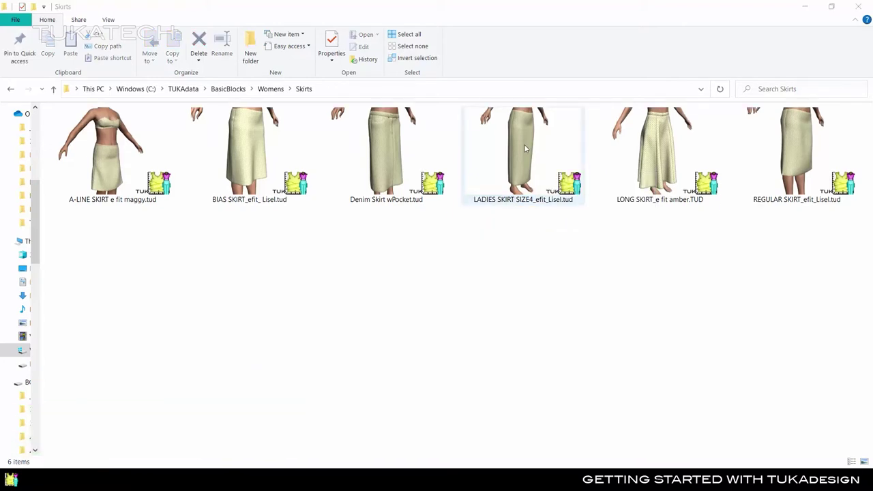
double_click(526, 148)
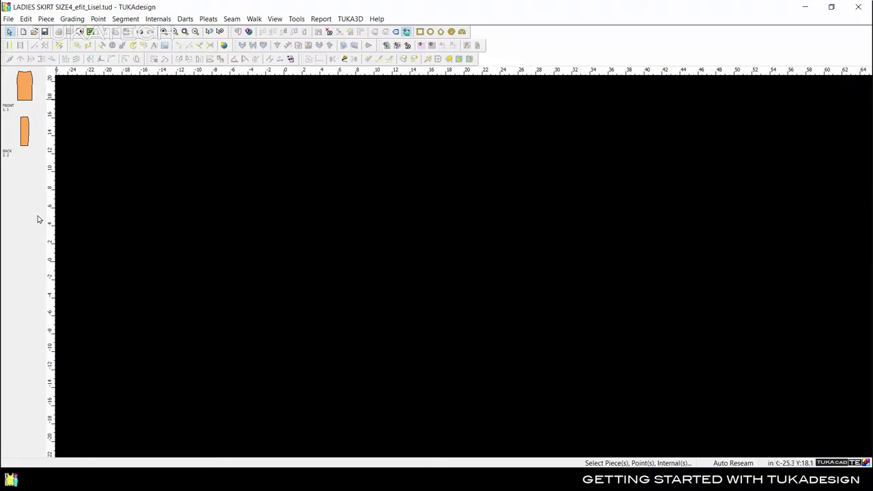
Step: Turn on Large Buttons in the toolbar Customize dialog and confirm
left_click(274, 20)
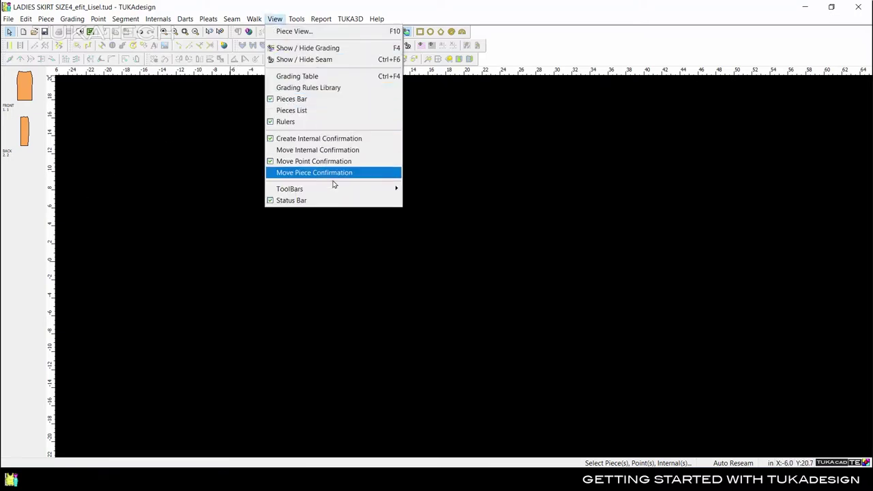
mouse_move(334, 188)
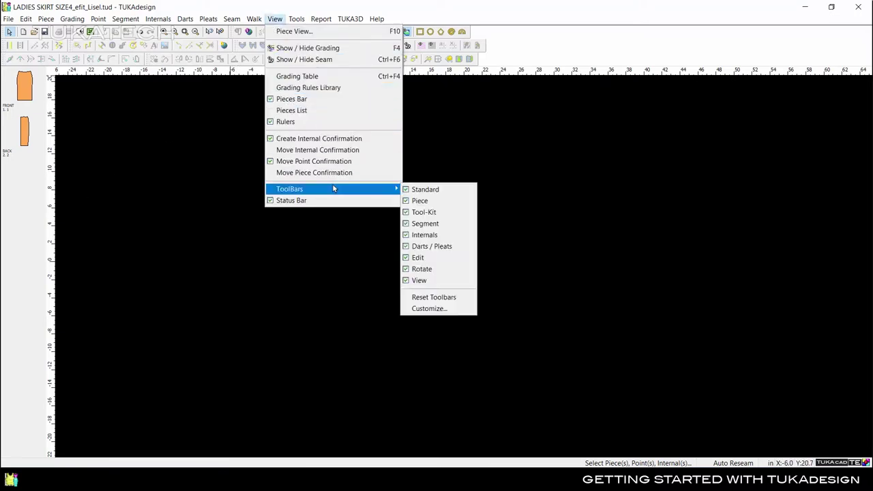
left_click(442, 309)
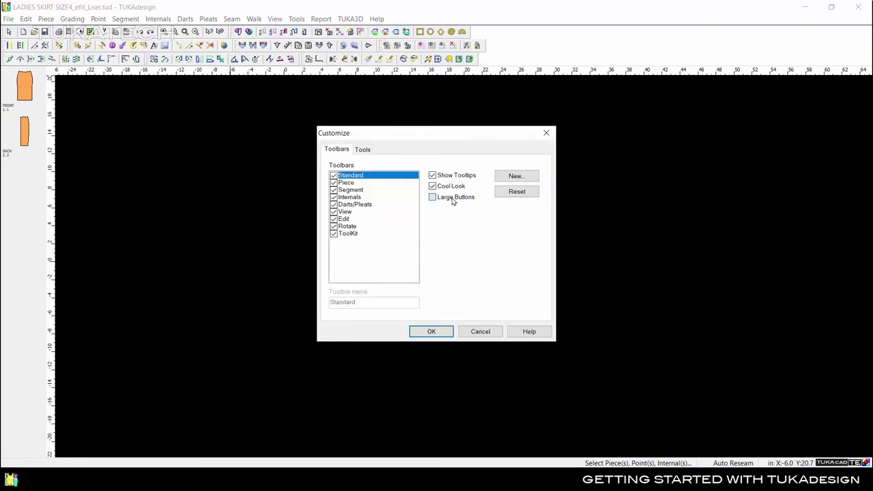
left_click(455, 200)
left_click(442, 332)
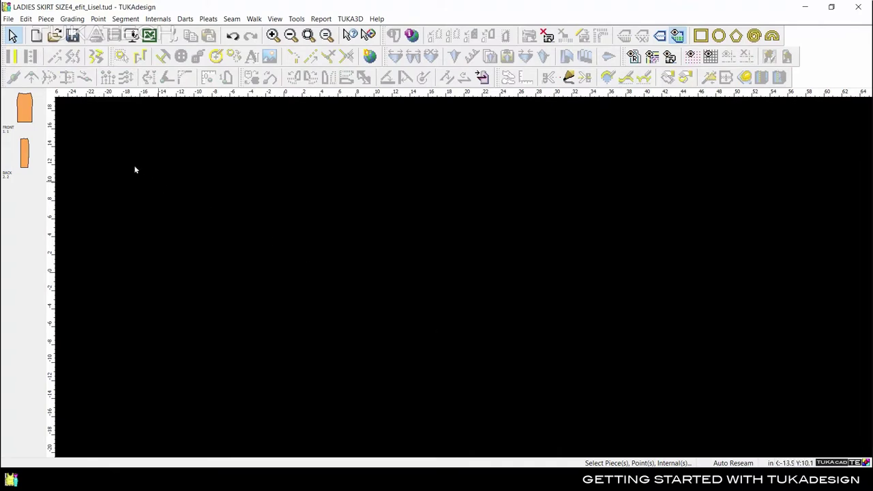
Step: Place the FRONT and BACK skirt pieces on the work area, then remove FRONT
left_click(26, 104)
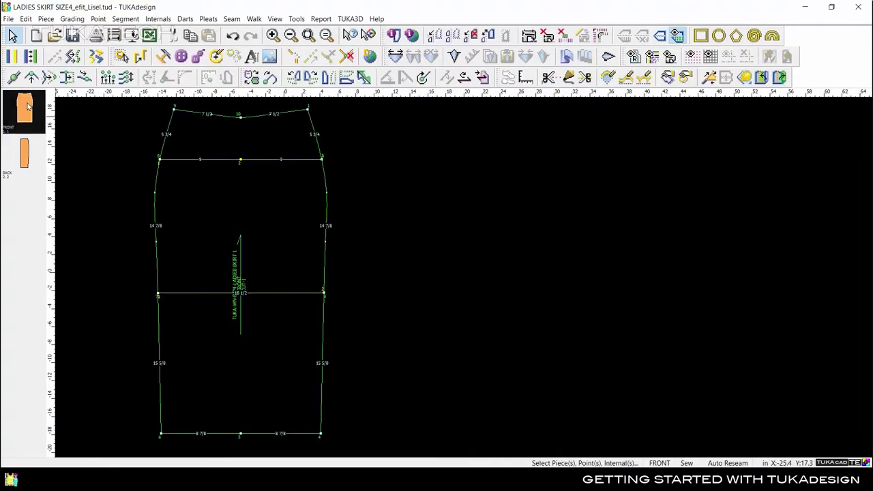
left_click(26, 154)
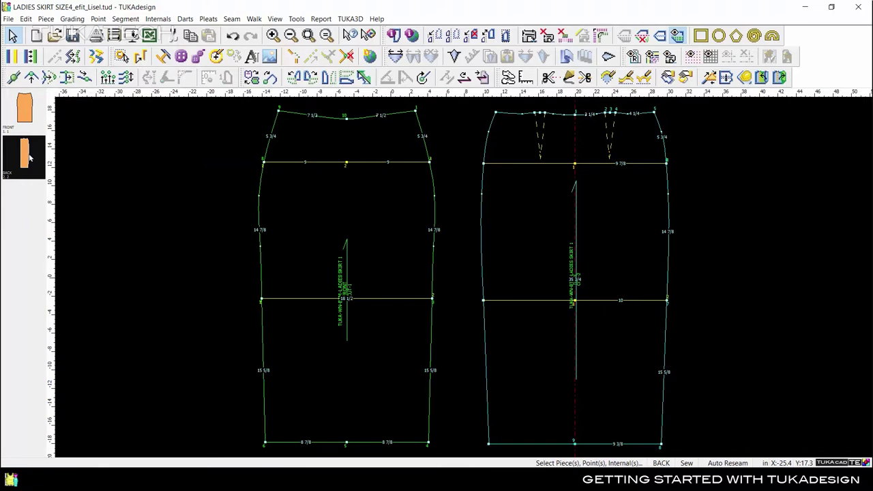
left_click(369, 196)
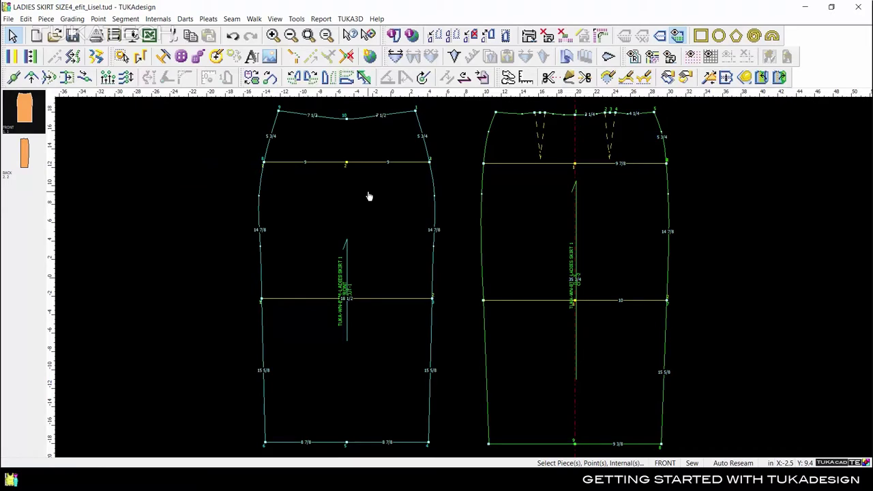
key("Delete")
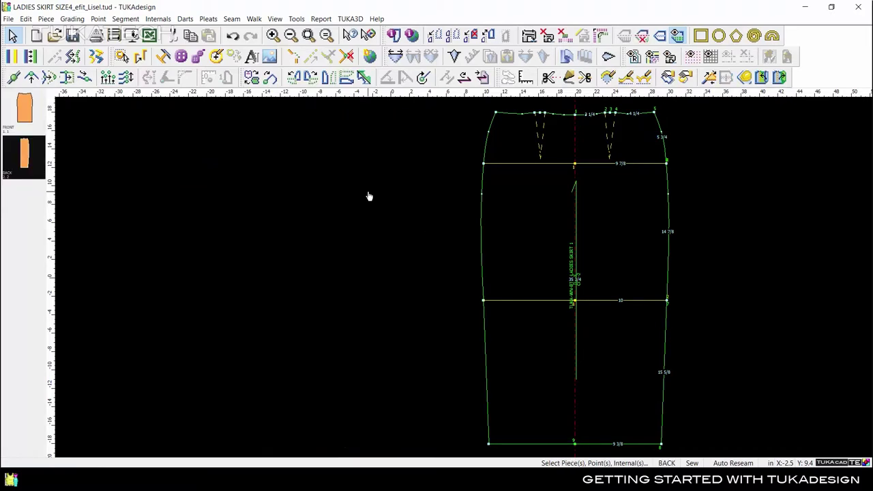
Step: Delete the FRONT piece from the style and float the Segment toolbar
left_click(25, 116)
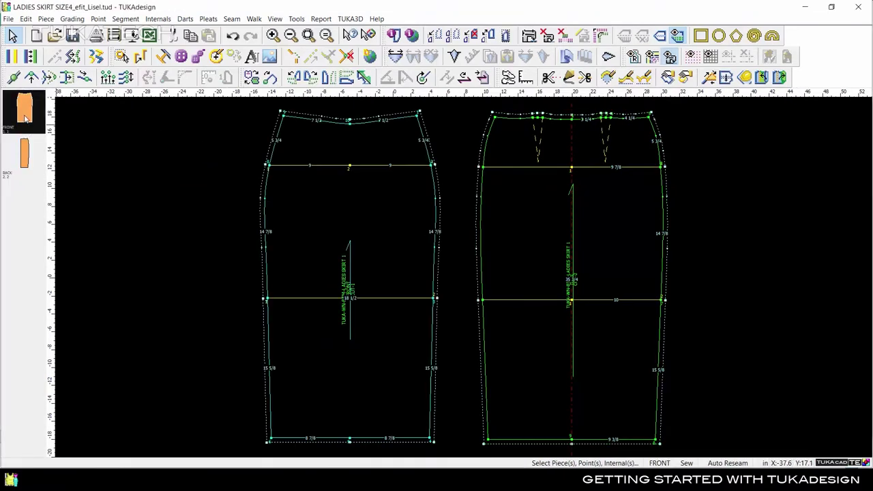
right_click(25, 118)
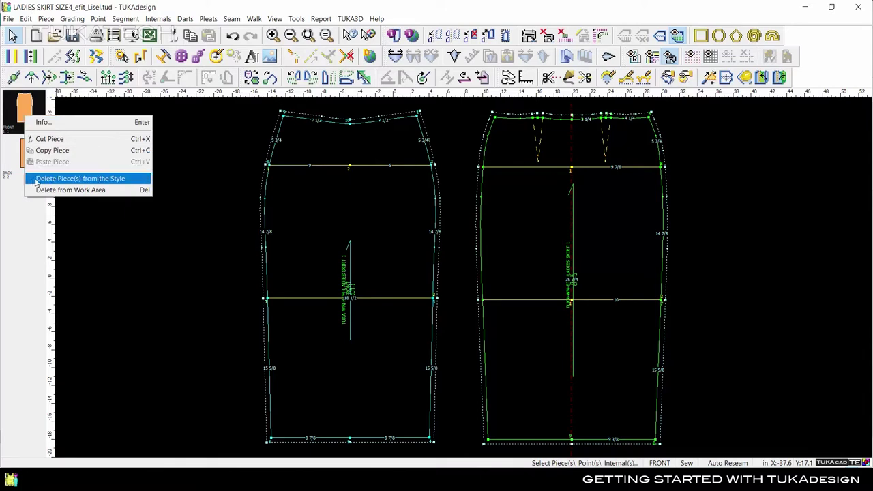
left_click(137, 179)
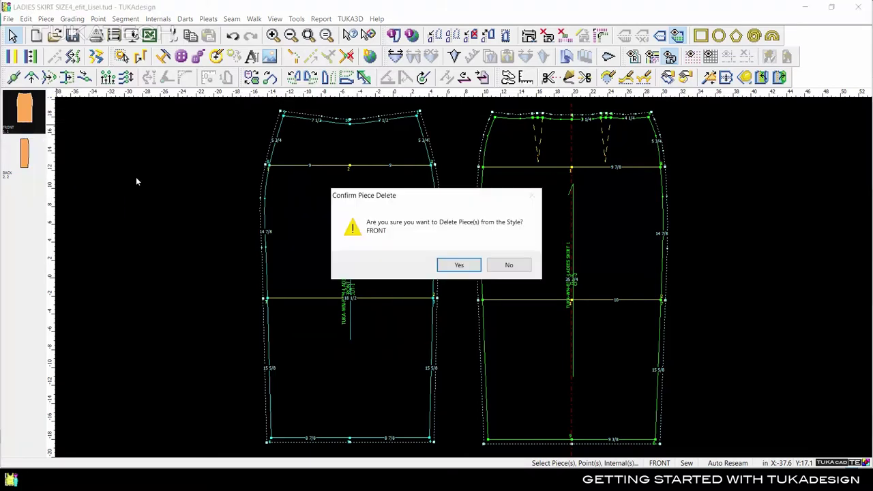
left_click(461, 264)
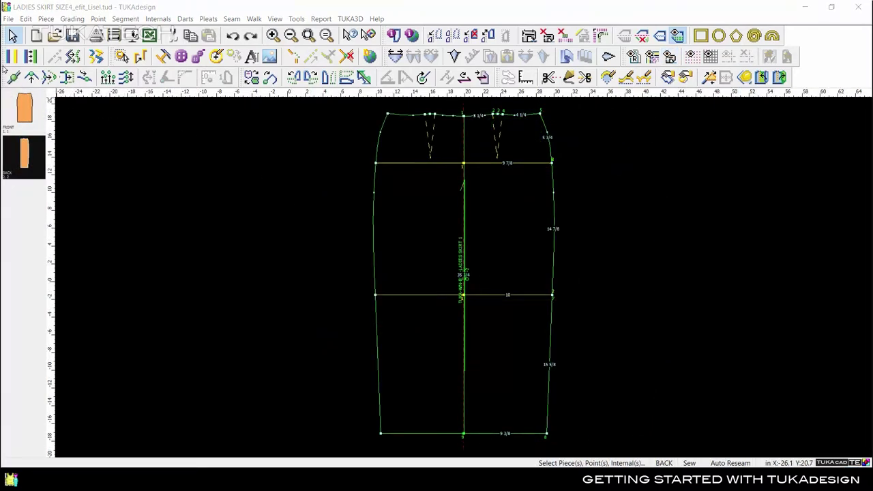
left_click_drag(4, 66, 109, 206)
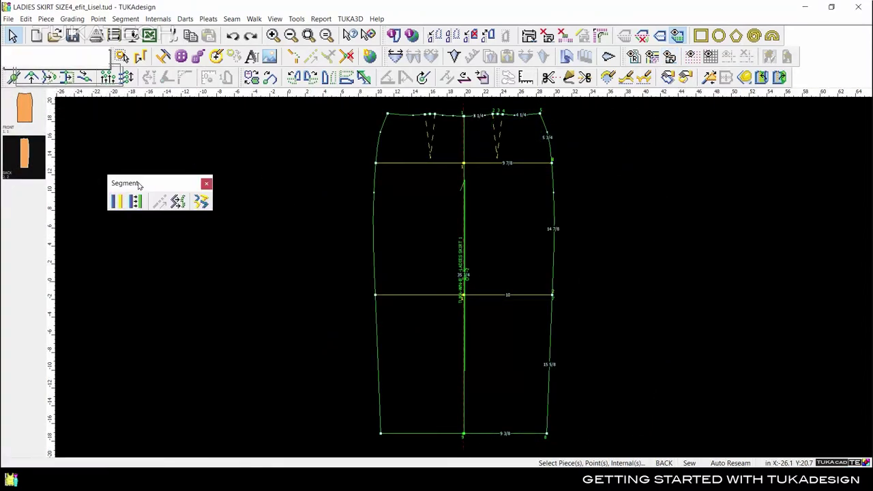
Step: Dock the Segment toolbar, float and re-dock Internals and Darts/Pleats, then float the Edit toolbar
double_click(134, 183)
left_click_drag(113, 60, 109, 179)
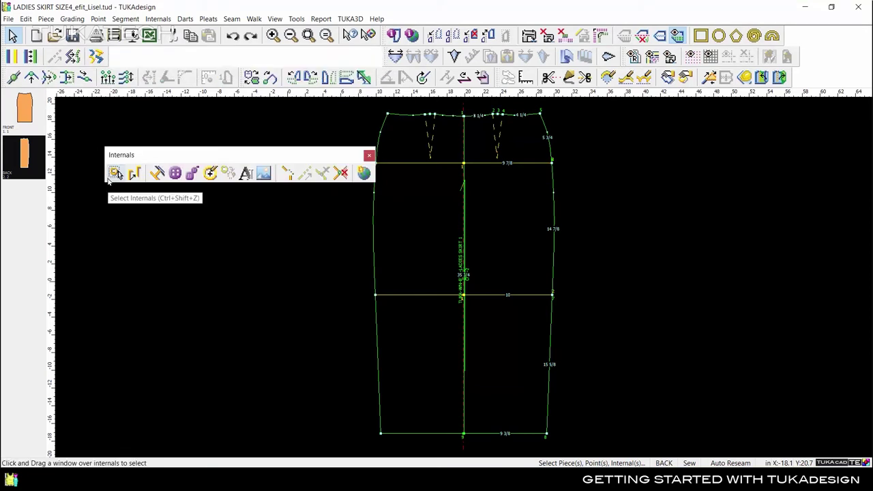
double_click(131, 154)
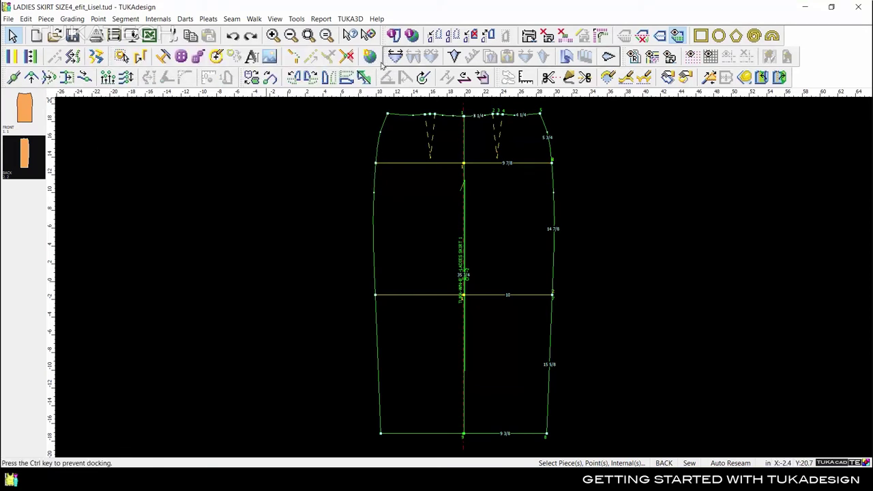
left_click_drag(386, 58, 150, 206)
double_click(202, 188)
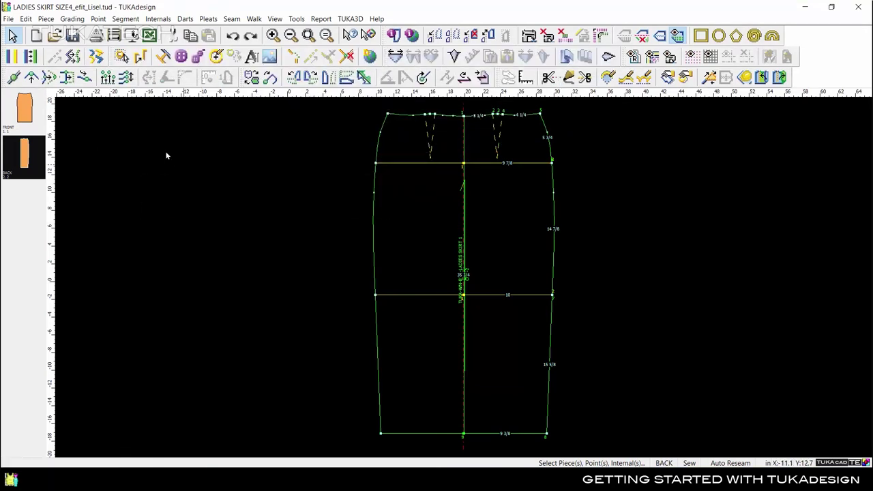
left_click_drag(7, 77, 99, 158)
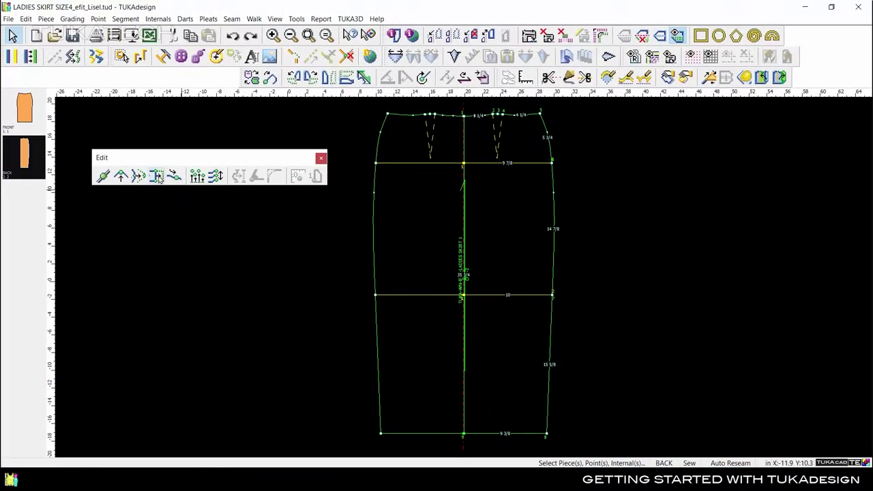
Step: Move the BACK piece's bottom hem segment down 1 inch in parallel, making the side seam 16 5/8
left_click(157, 177)
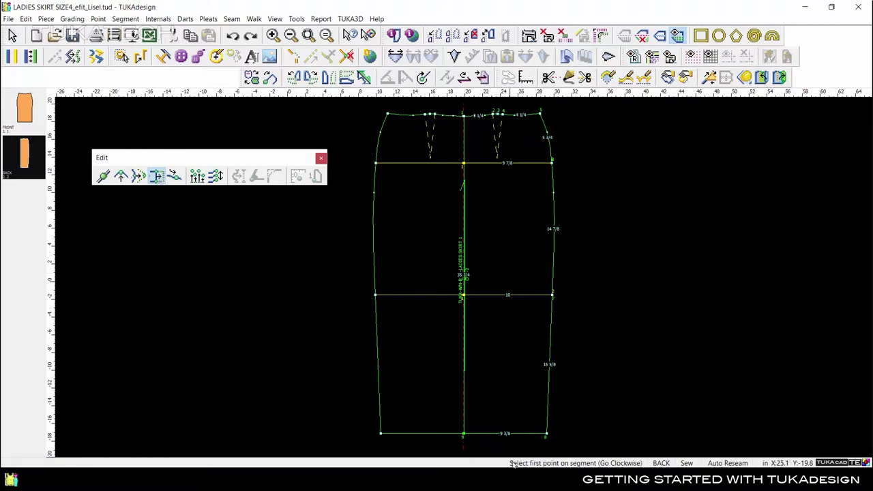
left_click(547, 433)
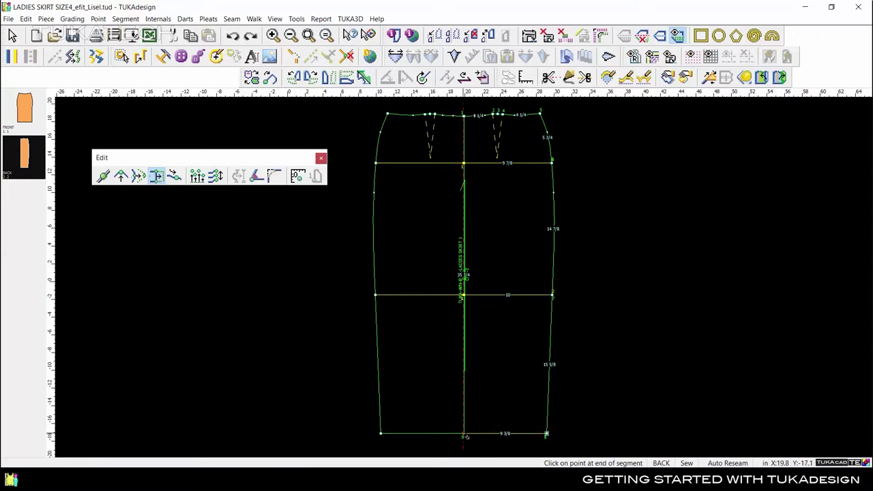
left_click(463, 433)
left_click(546, 434)
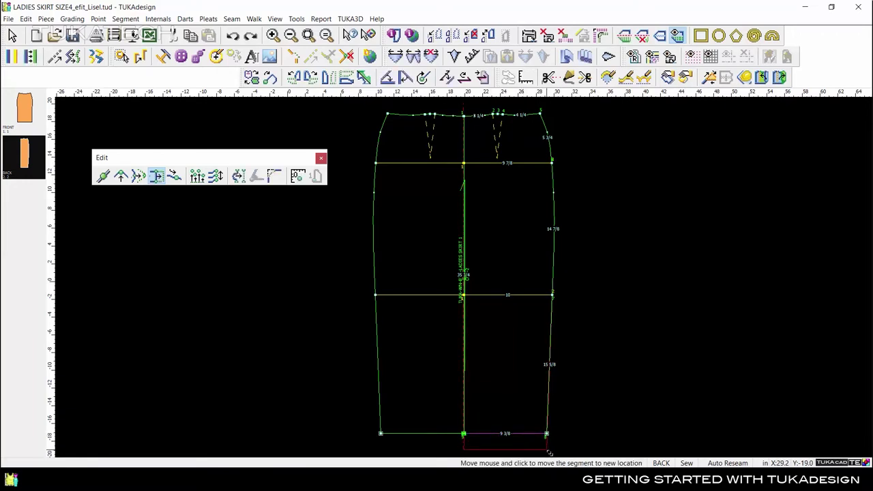
left_click(549, 450)
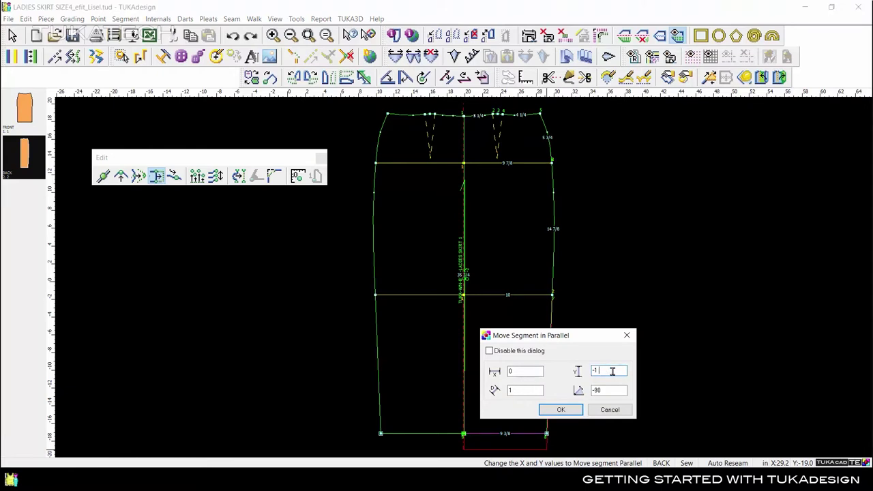
left_click(561, 409)
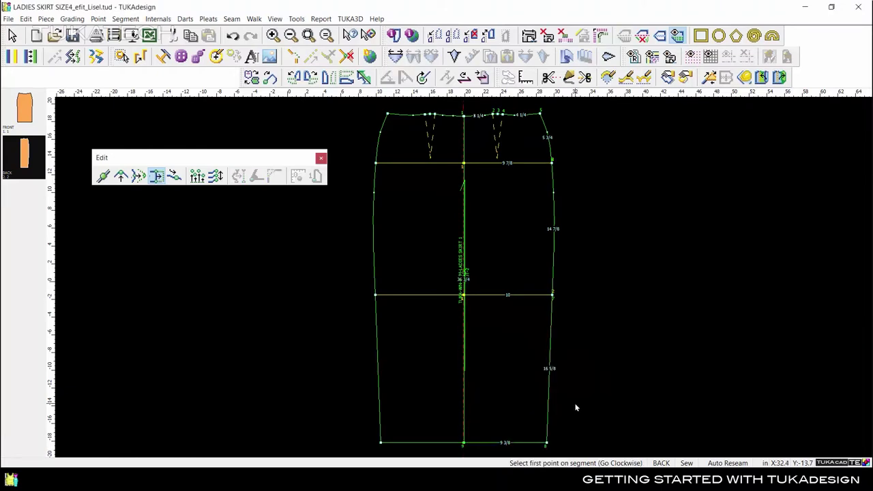
Step: Dock the Edit toolbar, try the Measure, Cut and Notch tools, then return to the Select Tool
double_click(248, 159)
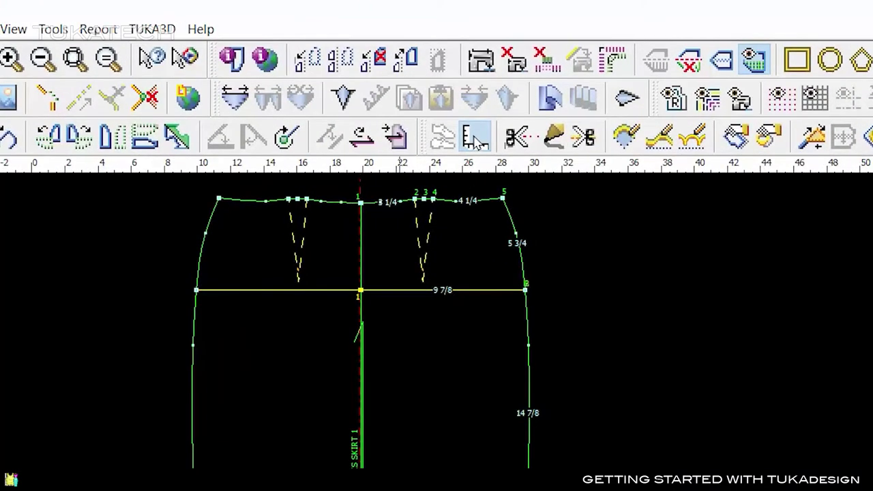
left_click(478, 140)
left_click(521, 138)
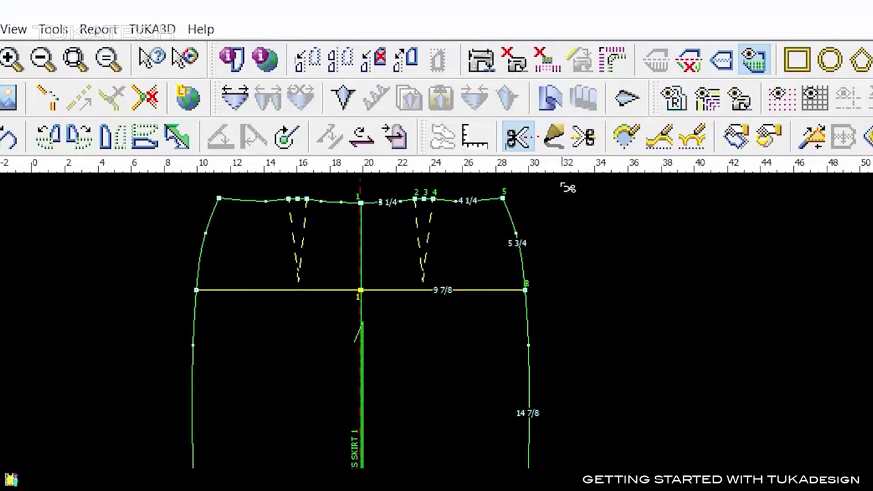
left_click(555, 140)
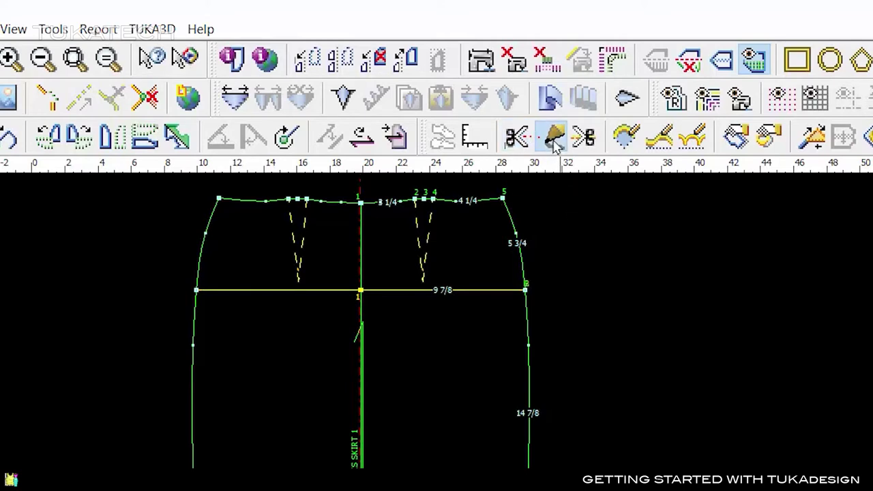
right_click(591, 228)
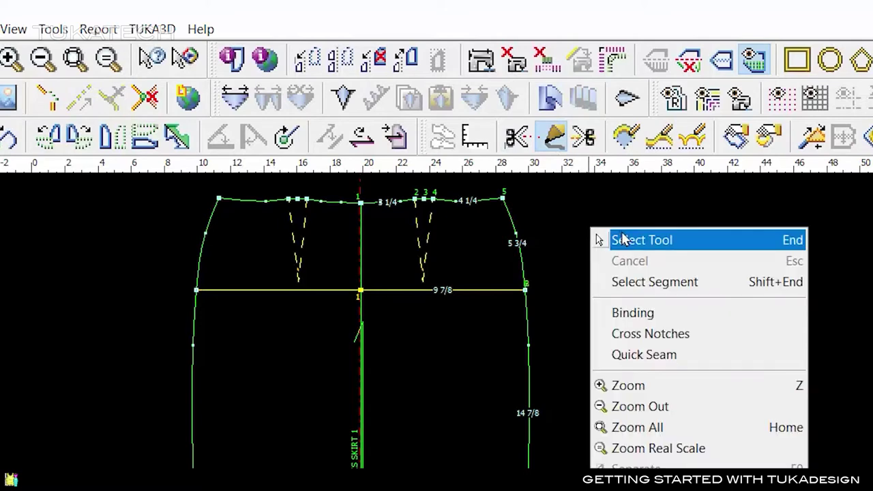
left_click(623, 240)
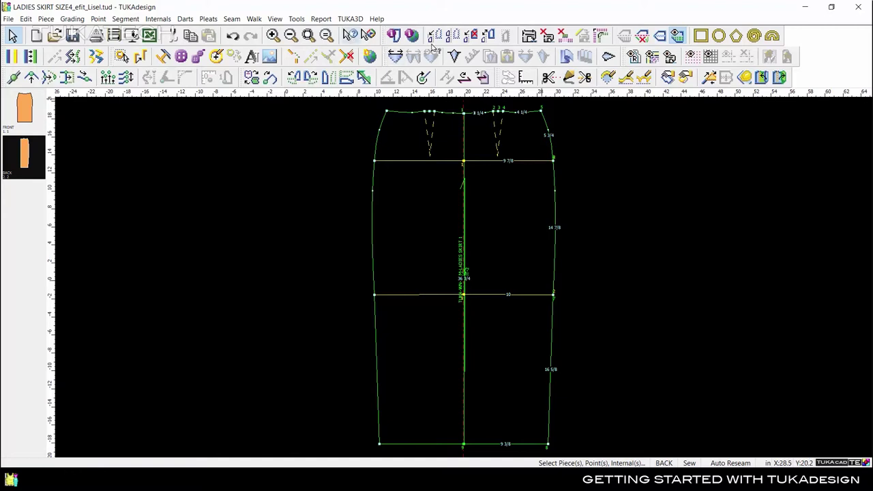
left_click(548, 77)
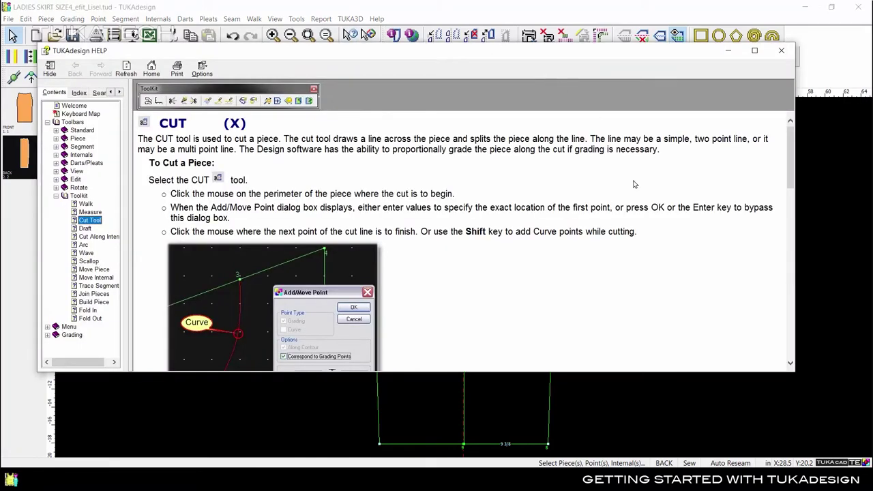
scroll(701, 303, "down", 3)
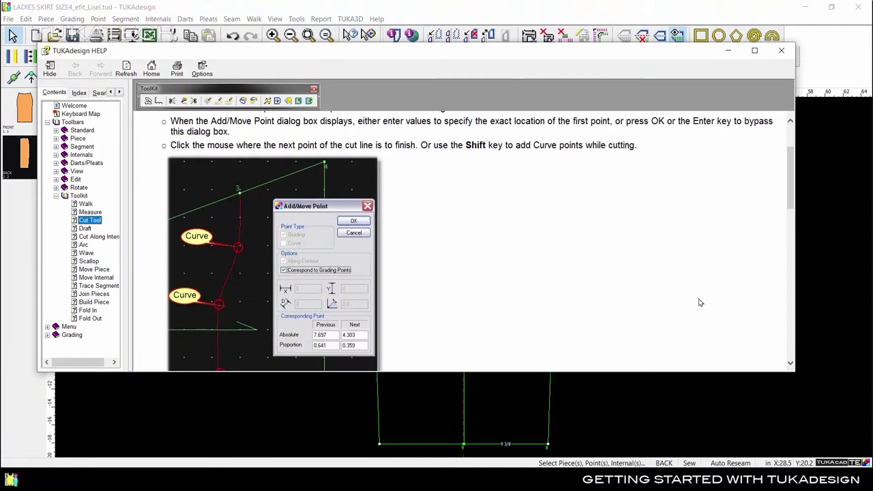
scroll(699, 303, "down", 9)
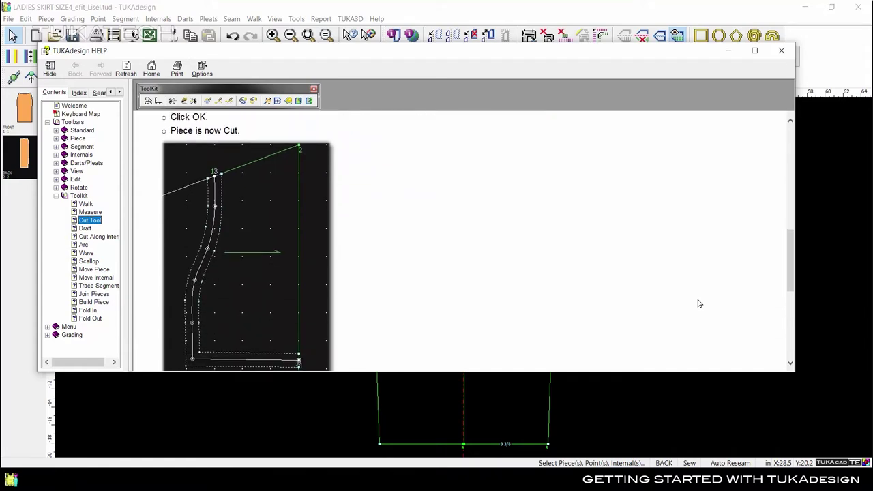
left_click(781, 51)
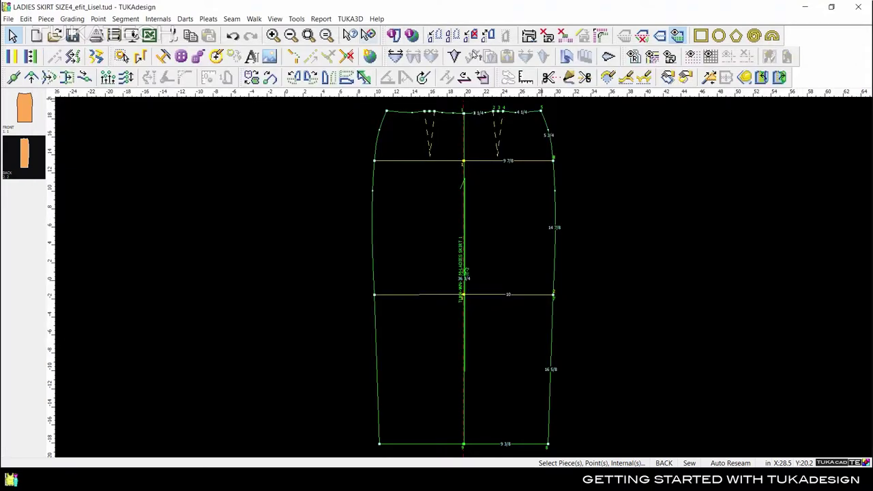
Step: View the Draft and Wave help videos, then collapse the Toolkit help topics
left_click(568, 77)
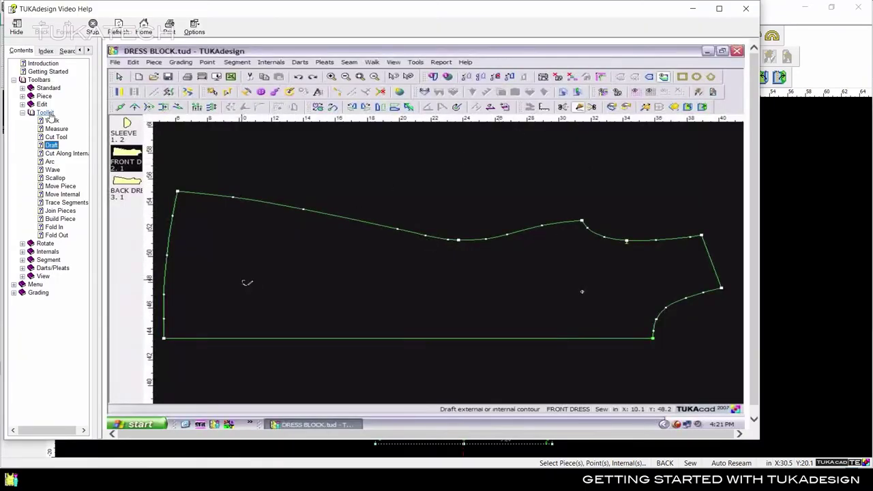
left_click(52, 170)
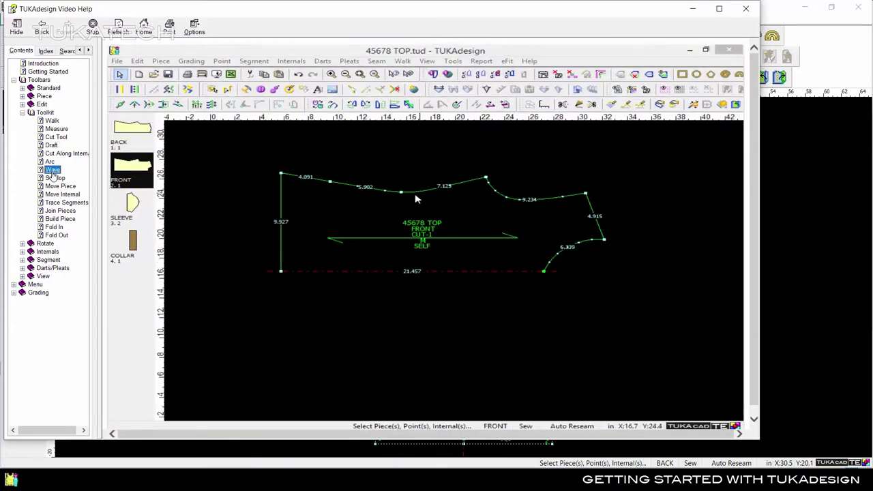
left_click(54, 217)
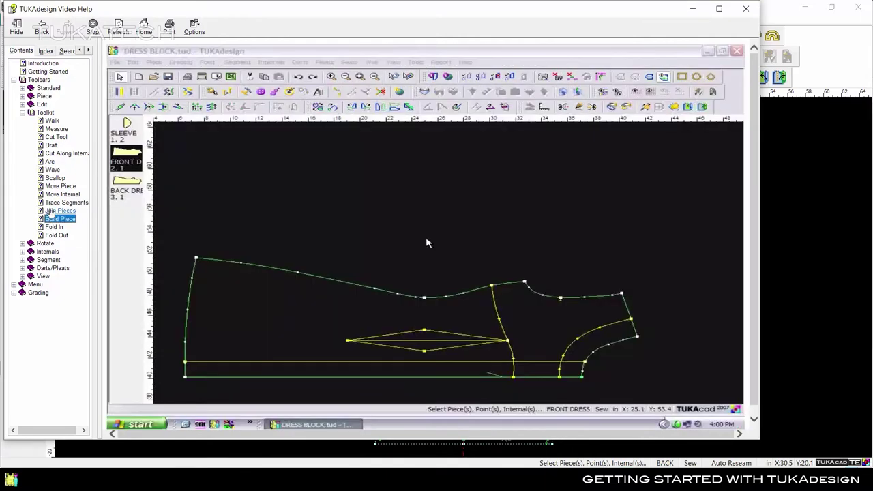
left_click(23, 113)
Step: Under Segment help, play the Create Parallel, Extend Parallel and Extend Contour videos
left_click(23, 137)
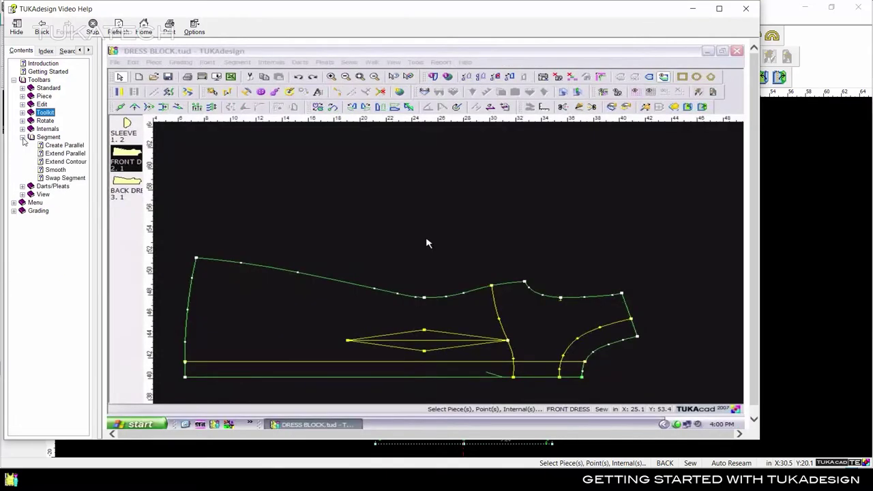
left_click(64, 145)
left_click(56, 153)
left_click(55, 161)
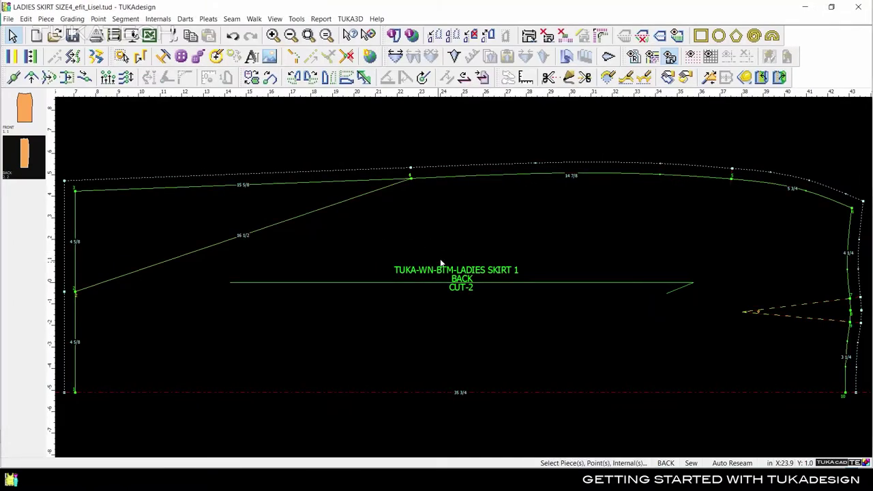
Step: In Global Info, make all pieces Read Only and apply it
left_click(133, 36)
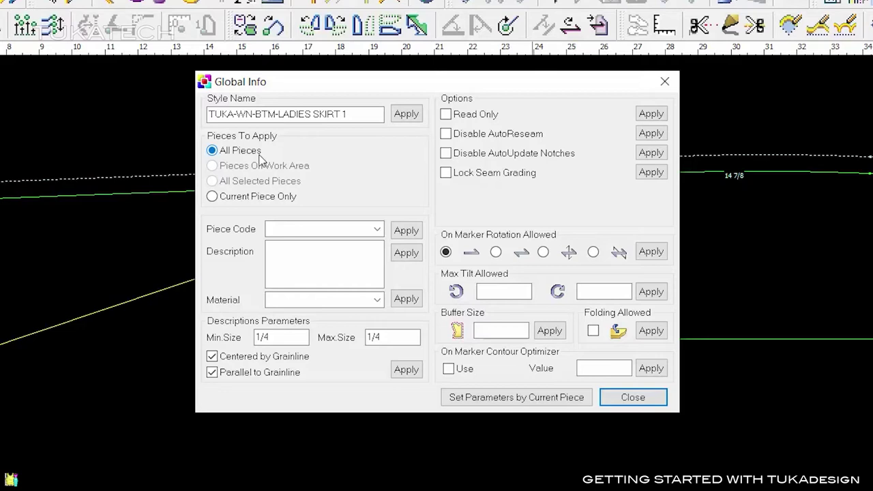
left_click(445, 114)
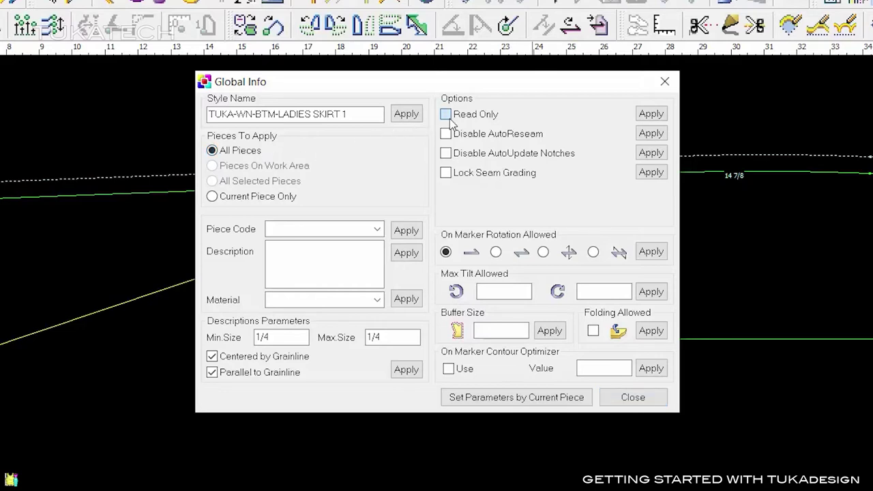
left_click(648, 115)
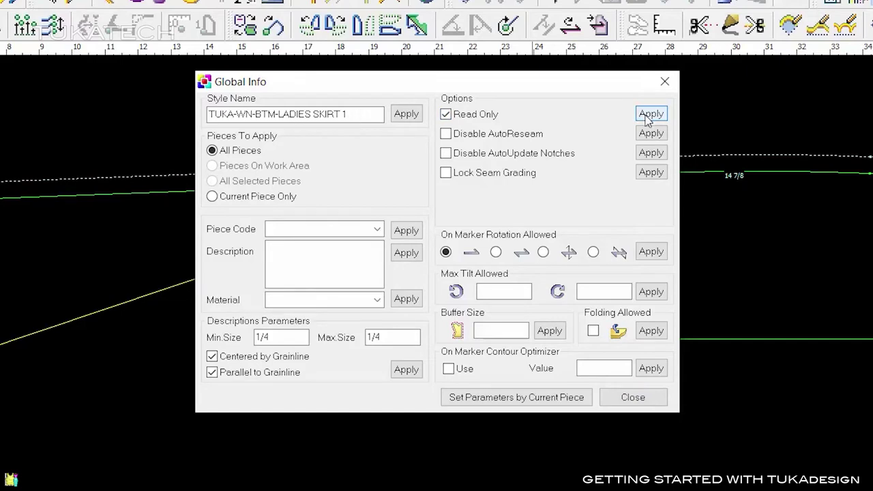
Step: Apply a buffer size of 25, keep marker rotation on the first option, and close Global Info
left_click(511, 331)
type("25")
left_click(553, 331)
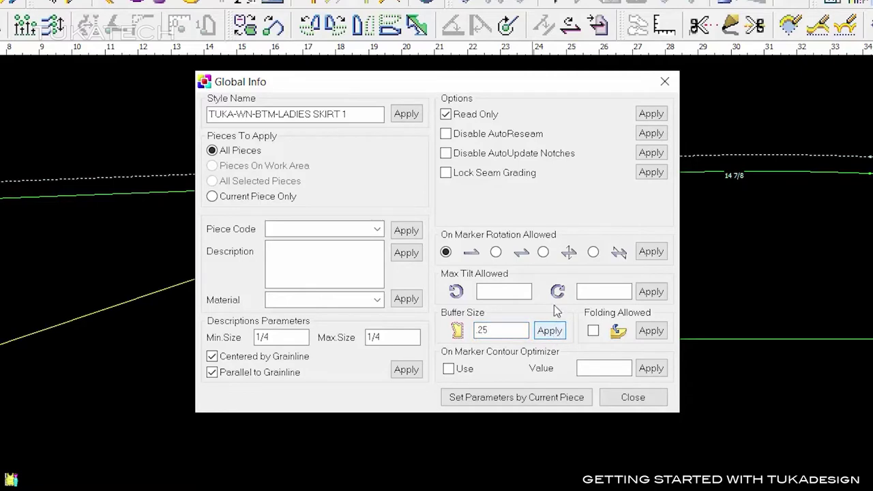
left_click(543, 252)
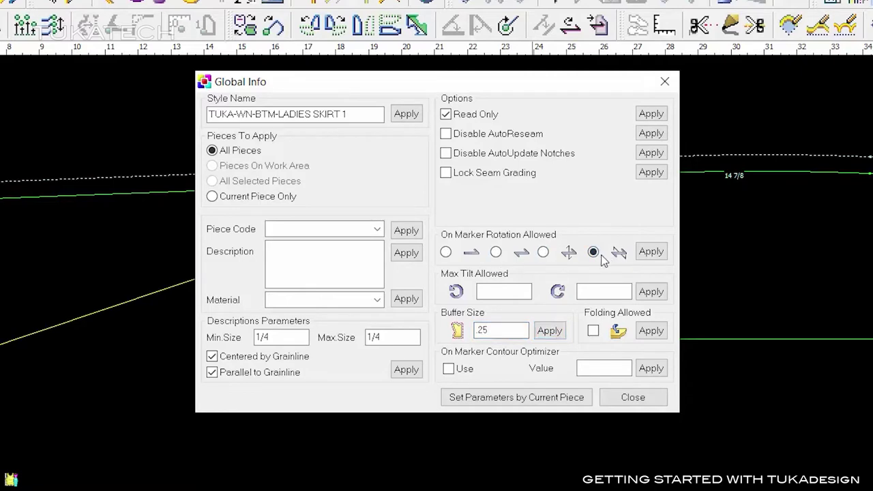
left_click(446, 252)
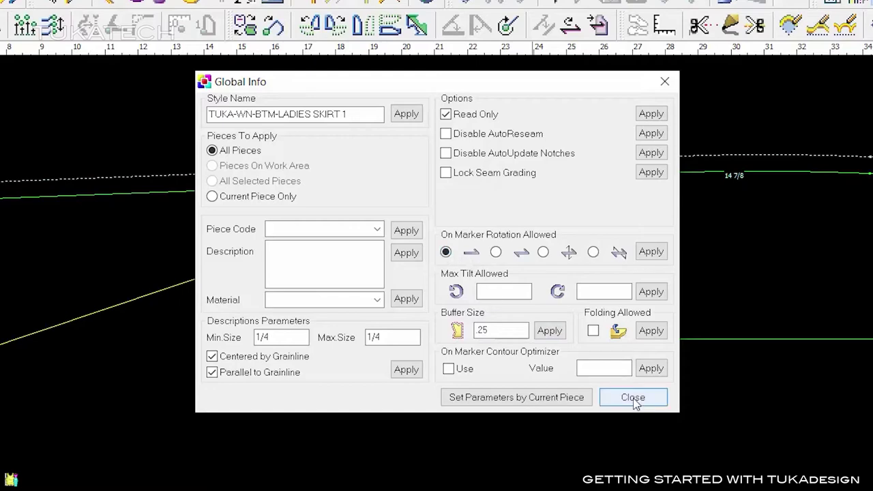
left_click(634, 401)
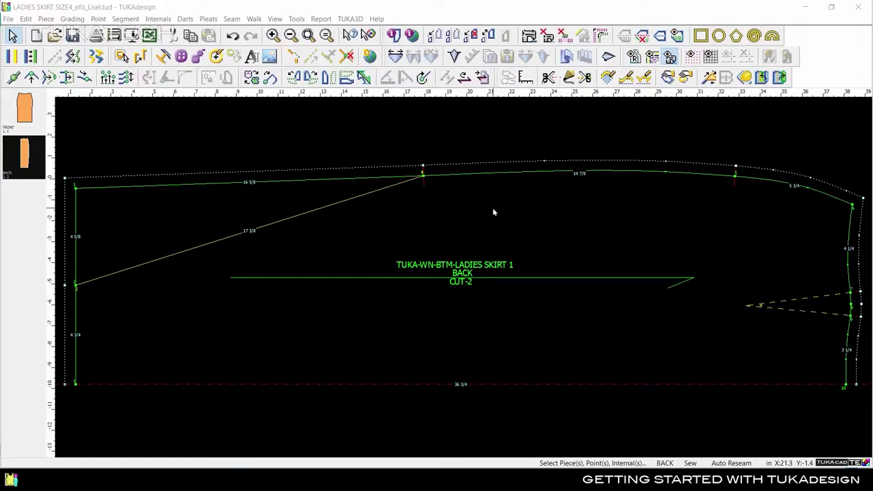
double_click(493, 212)
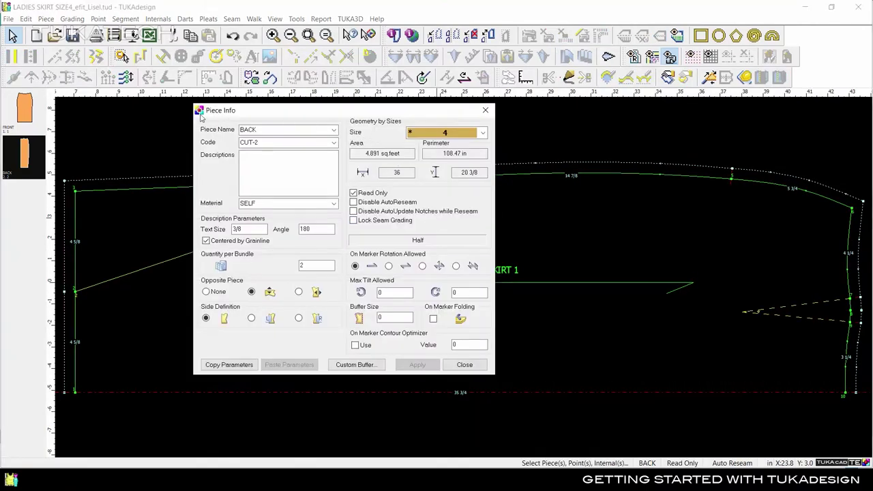
double_click(282, 130)
left_click(303, 265)
left_click(464, 364)
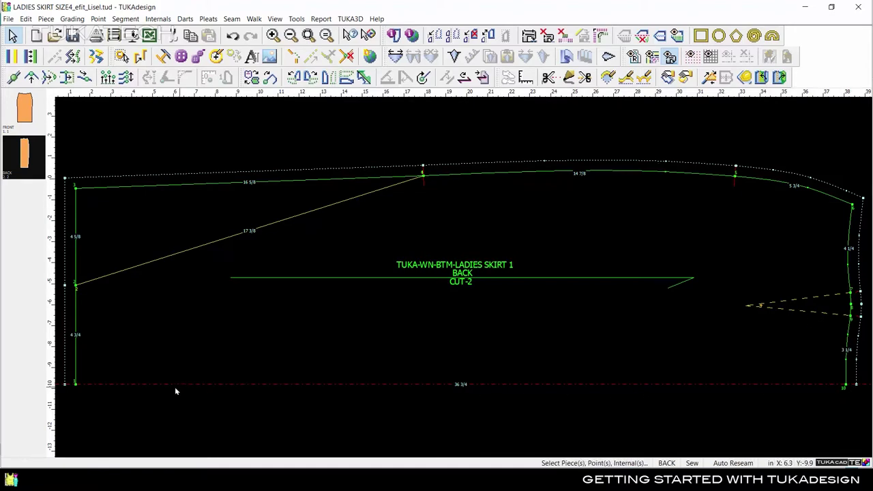
left_click(762, 307)
left_click(309, 210)
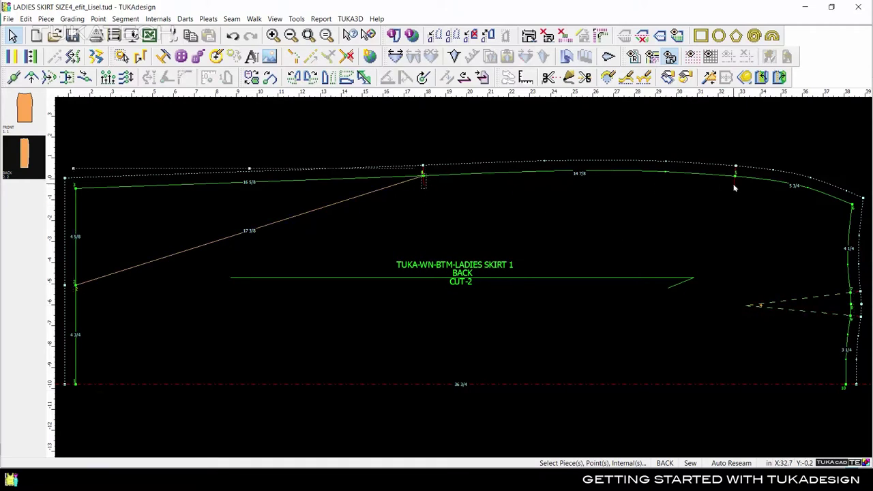
left_click(694, 278)
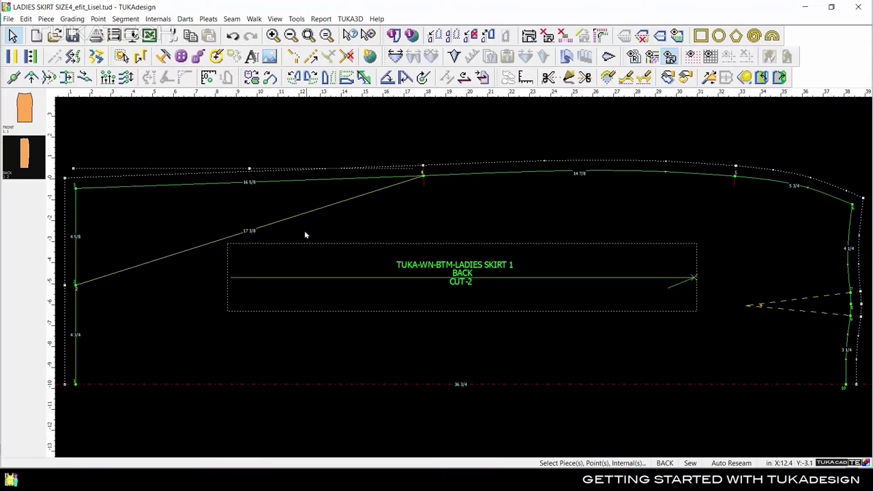
double_click(310, 214)
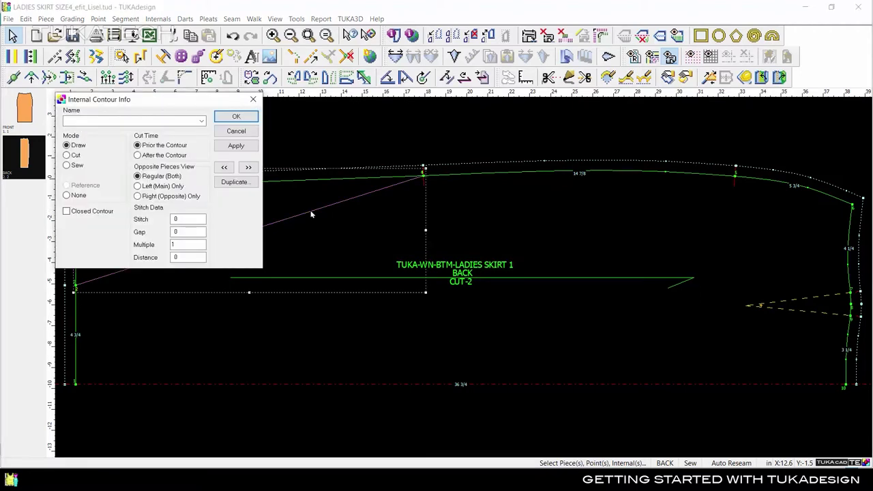
left_click(253, 99)
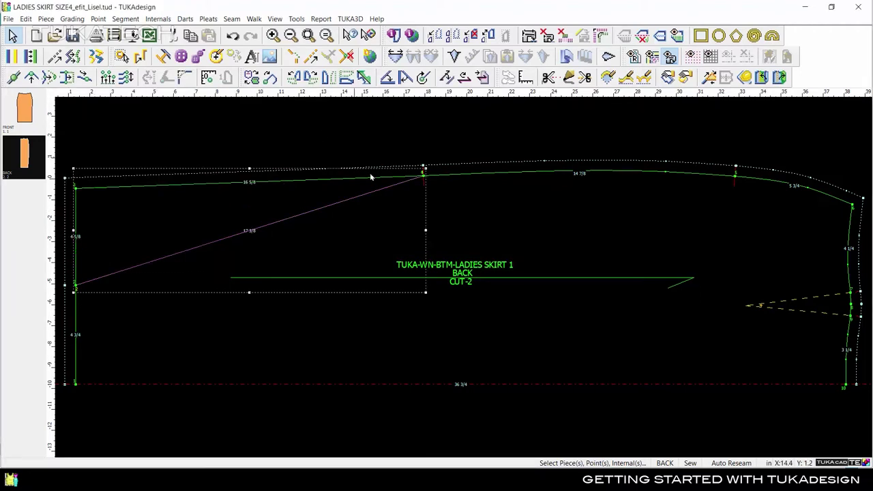
double_click(735, 191)
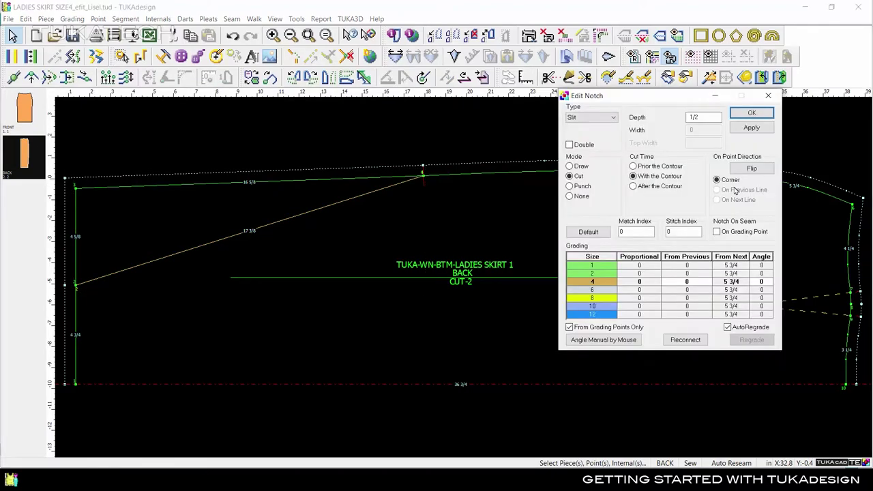
left_click(612, 118)
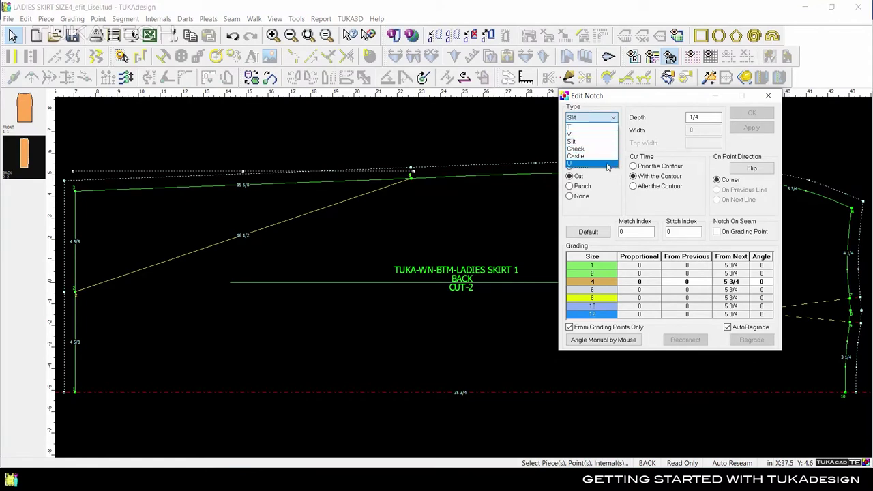
left_click(765, 97)
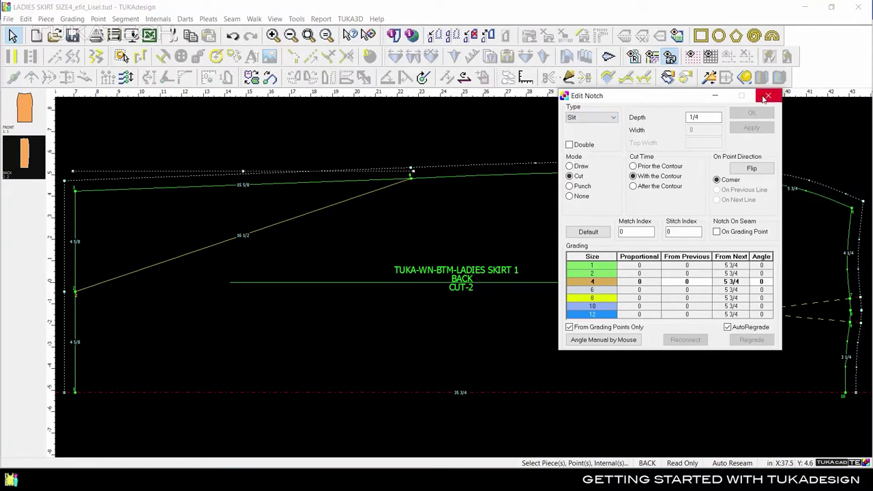
left_click(765, 97)
double_click(746, 306)
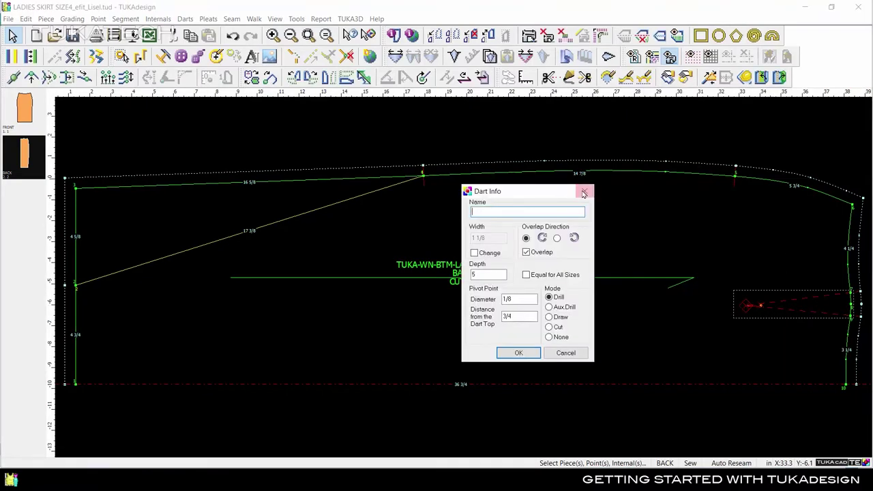
left_click(584, 192)
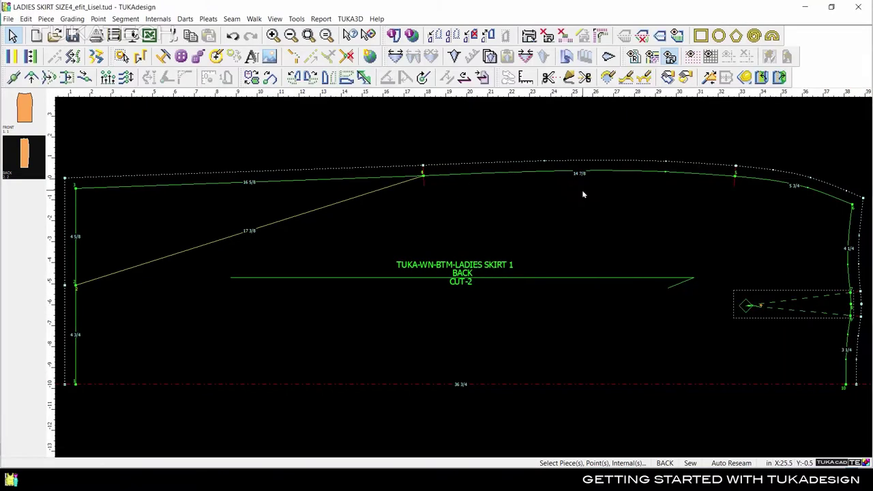
left_click(286, 222)
Step: Delete the selected diagonal internal line from the BACK skirt piece
key("Delete")
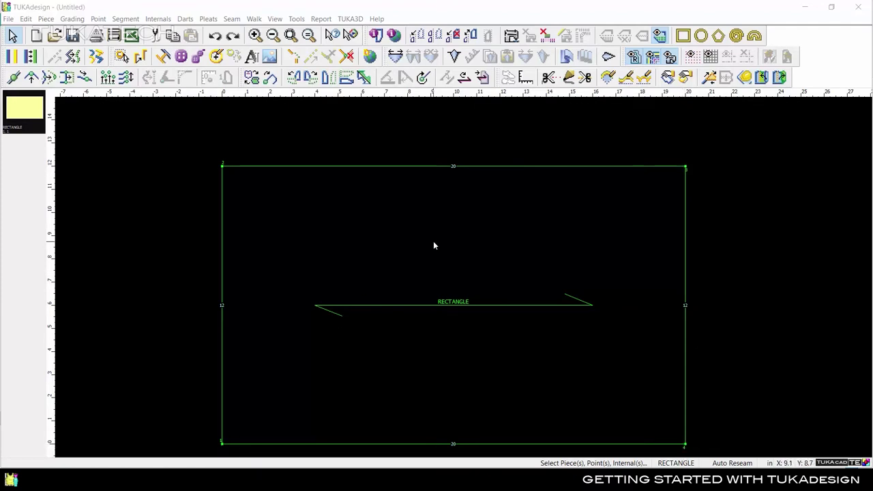
Step: Delete the rectangle's top-left corner point, then undo the deletion
left_click(222, 166)
key("Delete")
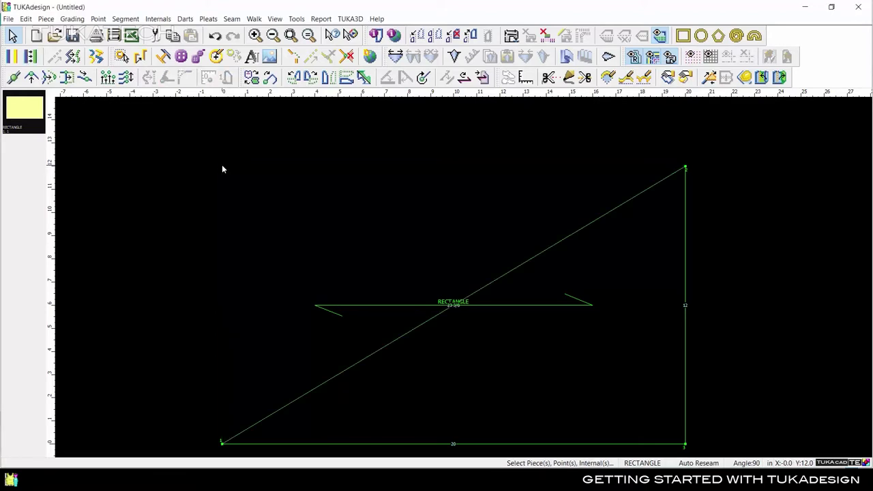
key("ctrl+z")
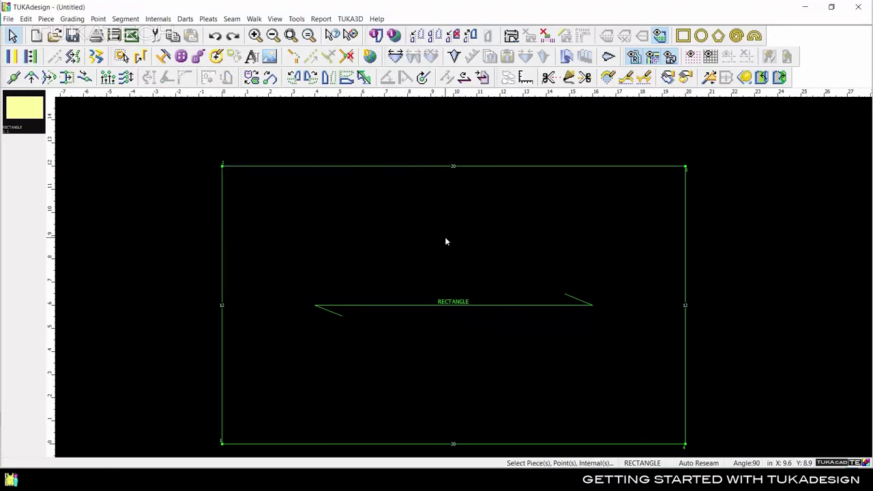
Step: Make the top-right corner non-grading, trying Curve then removing it so the corner stays square
double_click(686, 168)
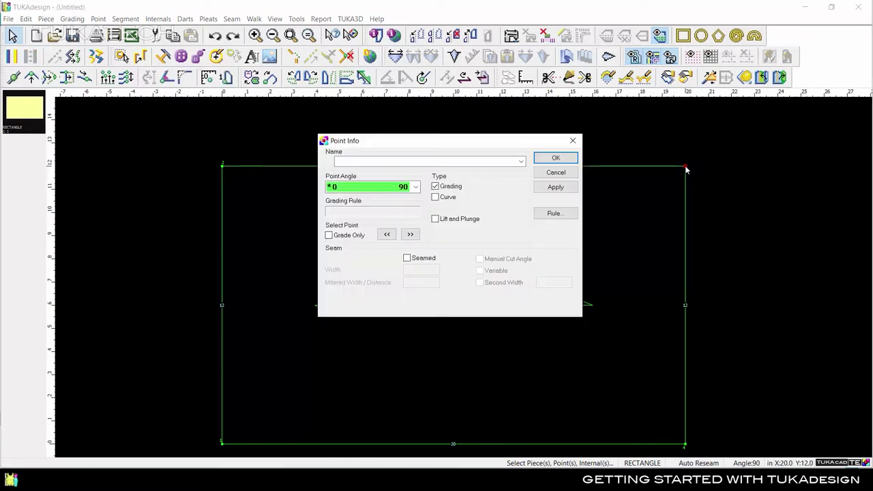
left_click(435, 197)
left_click(551, 190)
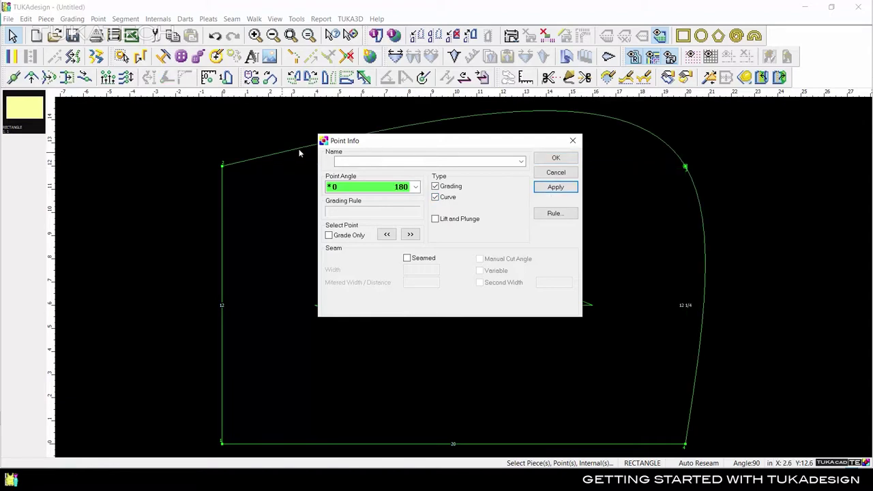
left_click(452, 191)
left_click(546, 188)
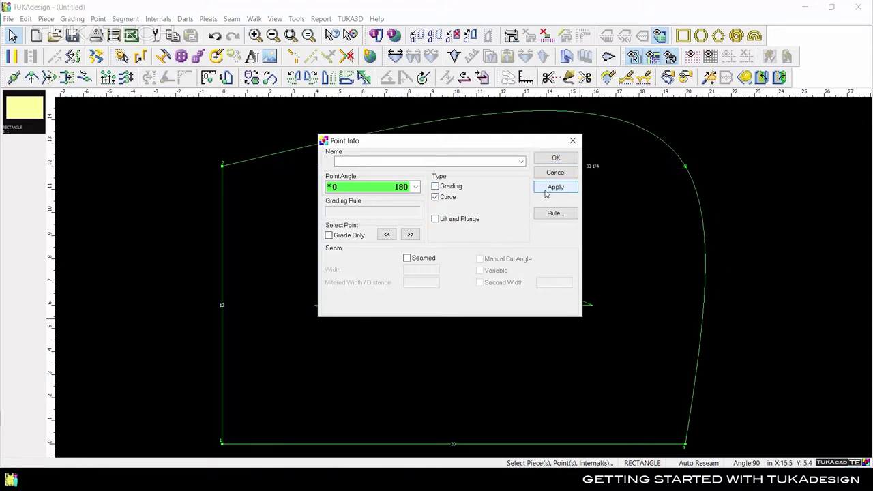
left_click(445, 197)
left_click(544, 194)
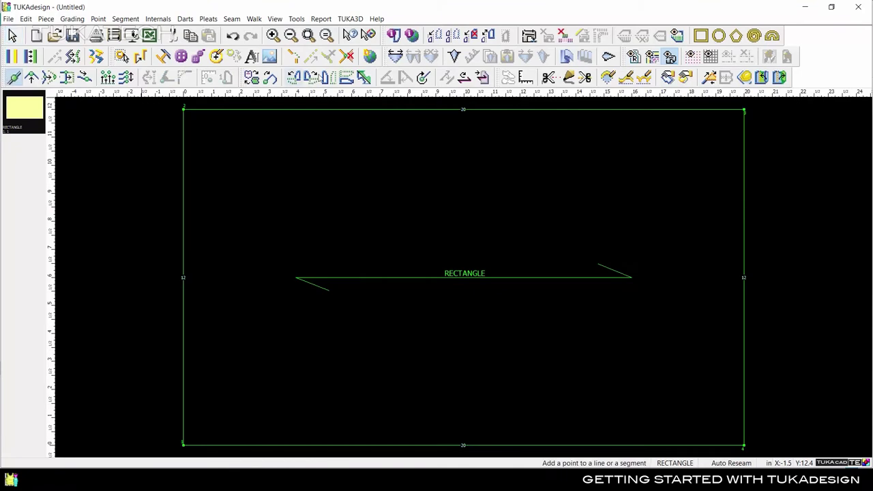
Step: Add a point on the rectangle's top edge 18 from the left corner and 2 from the right
left_click(572, 110)
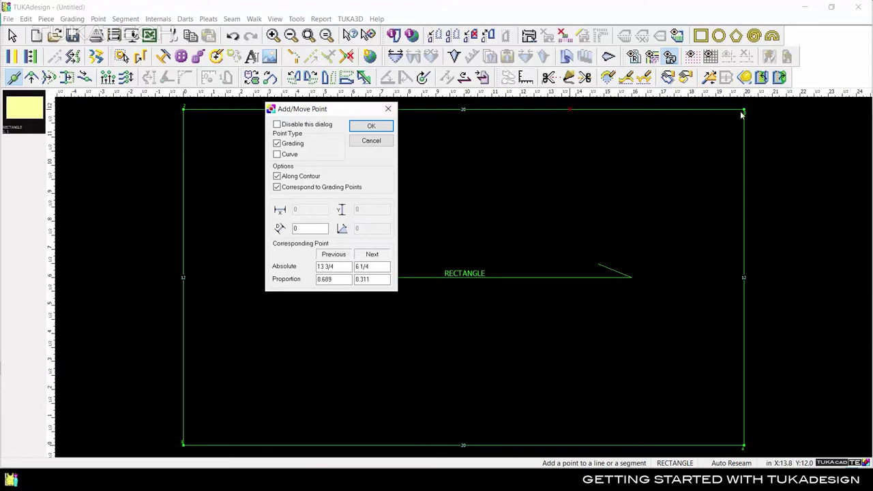
double_click(334, 279)
type("0")
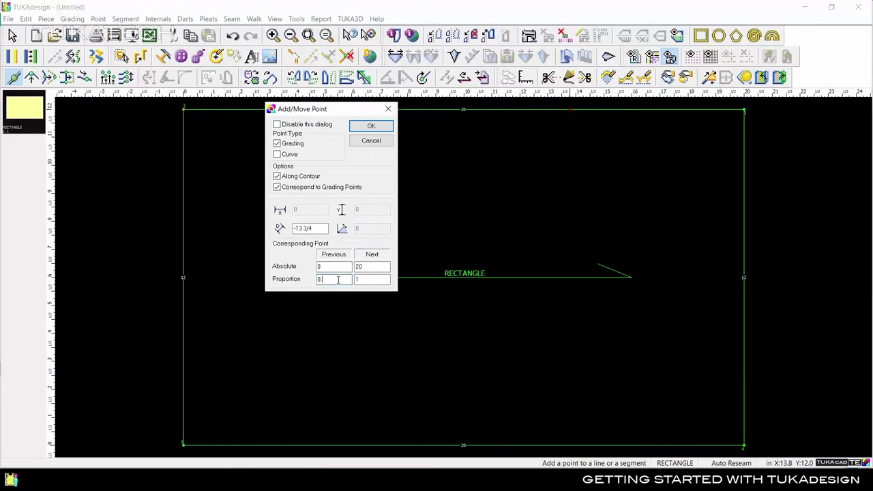
type(".75")
double_click(318, 267)
left_click(362, 269)
key("BackSpace")
type("2")
double_click(357, 279)
left_click(368, 129)
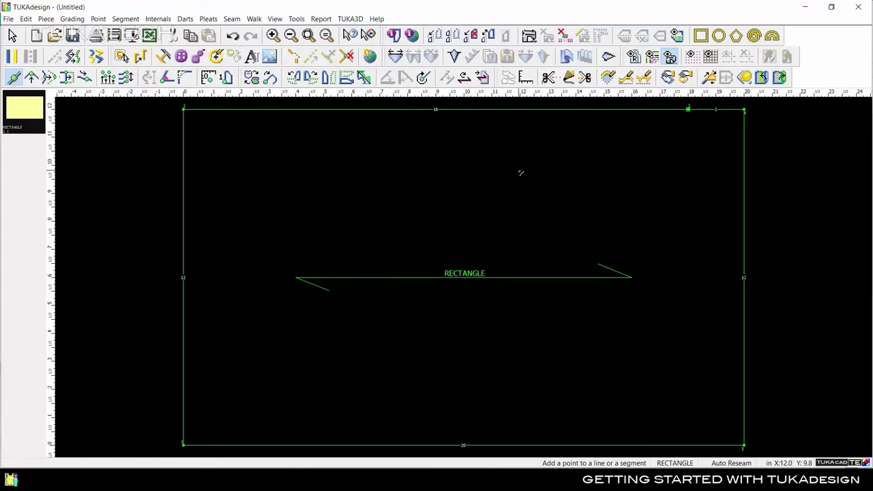
Step: Move the rectangle's top-right corner outward by X 2.75/2
left_click(36, 82)
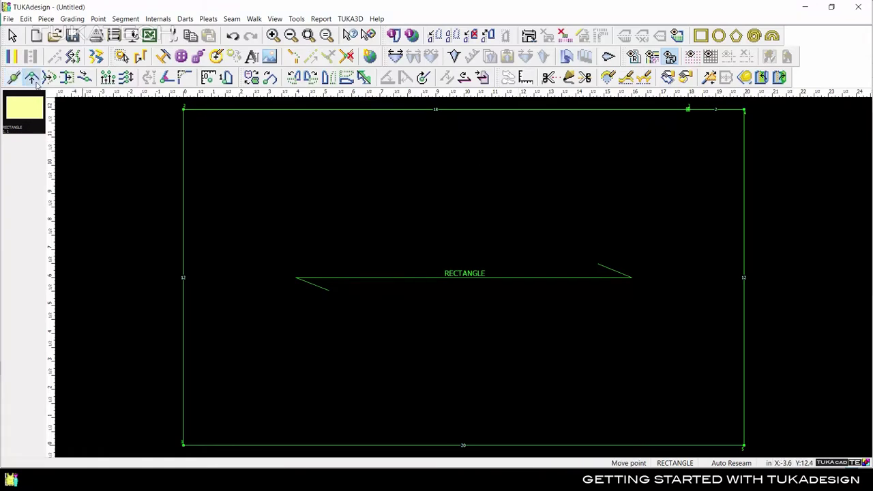
left_click(743, 110)
left_click(765, 114)
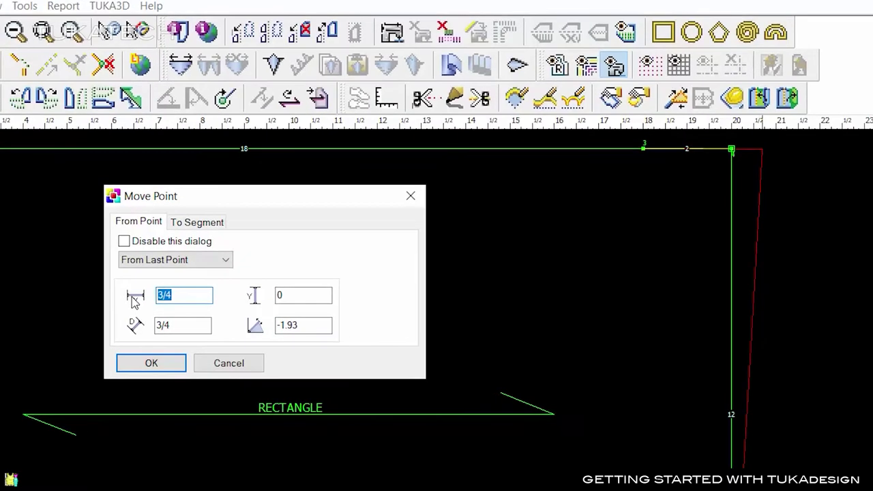
type("2.75")
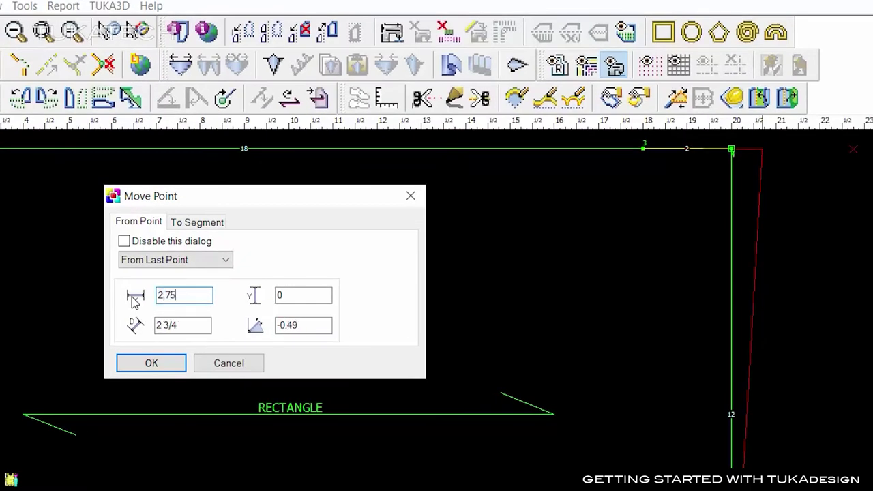
type("/2")
left_click(151, 363)
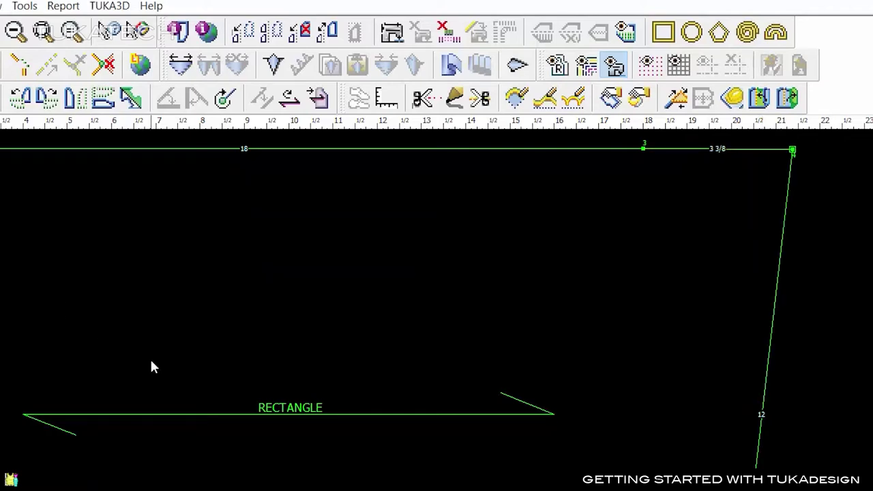
Step: Move the top-left corner outward by X -(1+2.5)/3
left_click(0, 149)
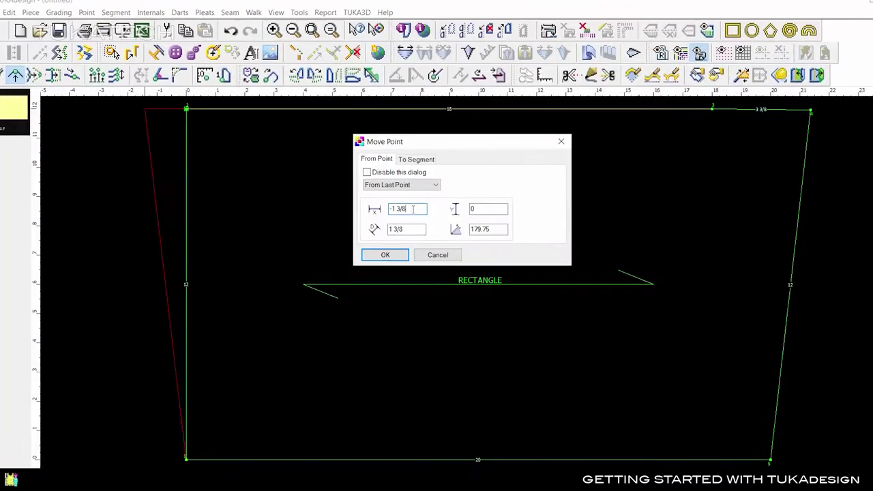
triple_click(417, 210)
type("-(")
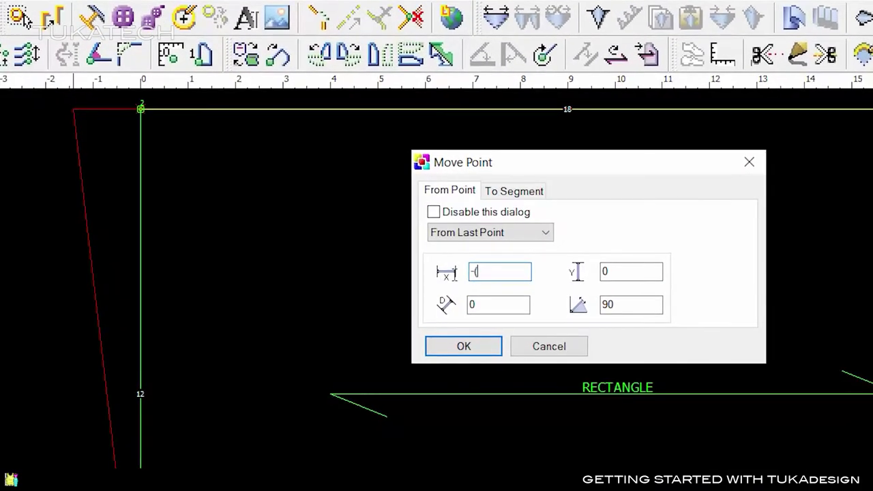
type("1+2)/")
key("BackSpace")
type(".5)/3")
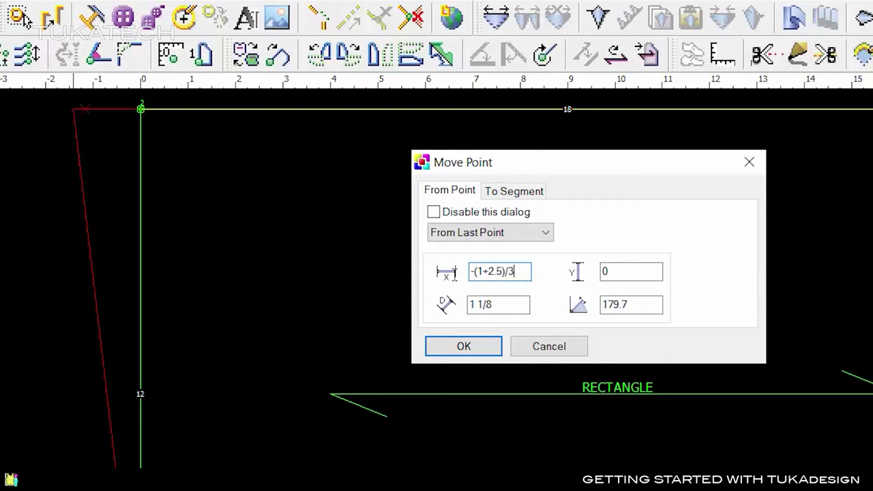
left_click(476, 346)
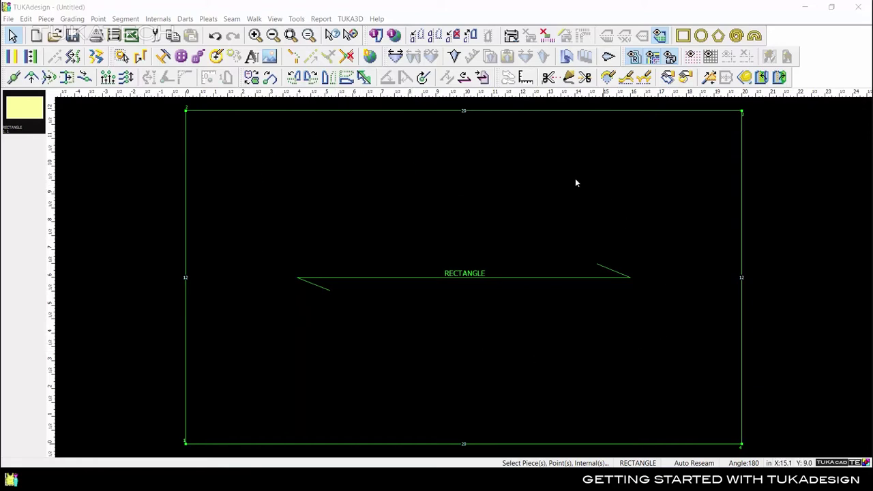
left_click(448, 173)
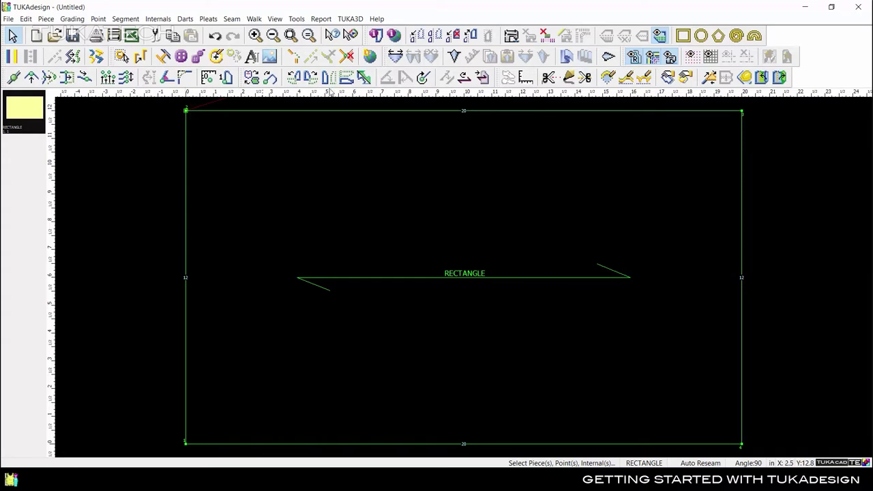
left_click(742, 112)
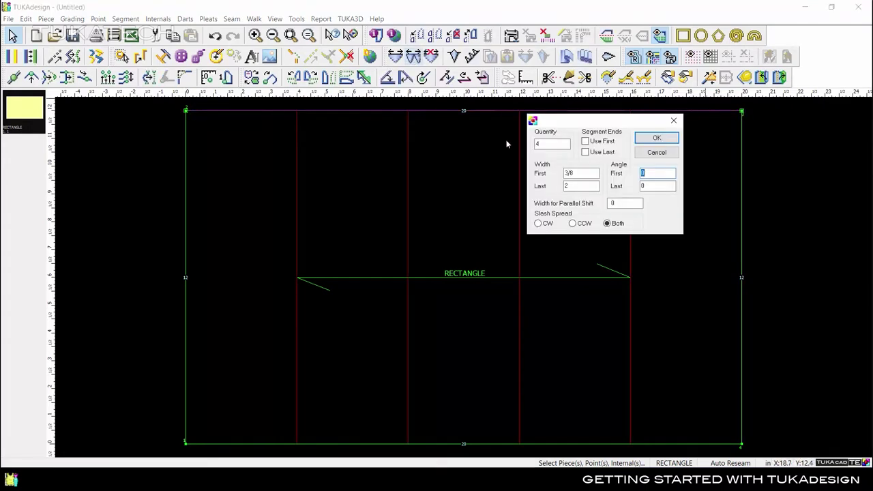
double_click(556, 144)
type("10")
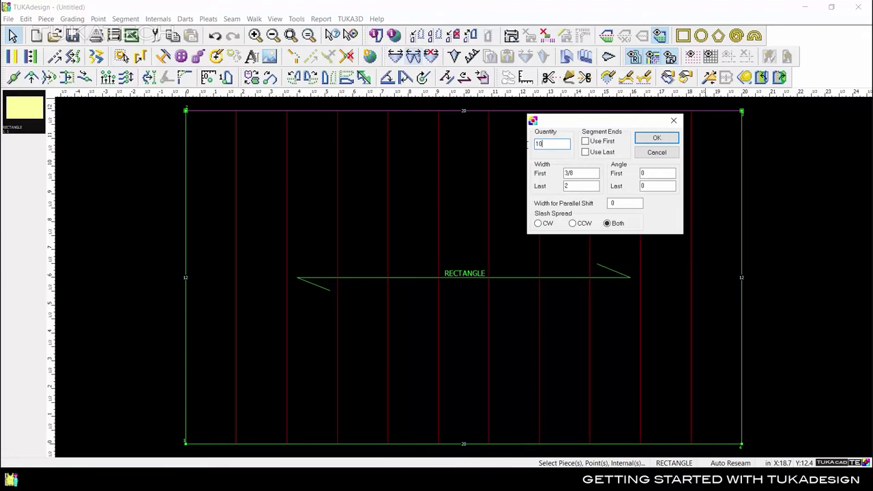
key("Tab")
type("1")
left_click(657, 138)
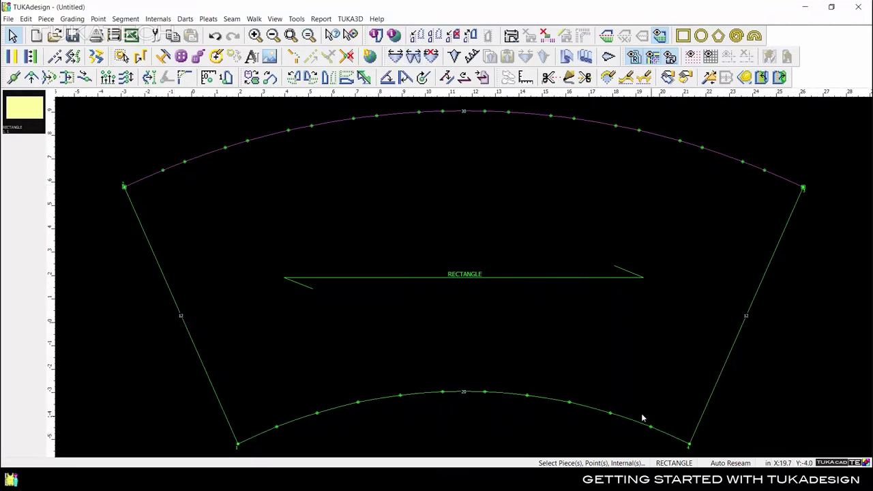
key("ctrl+z")
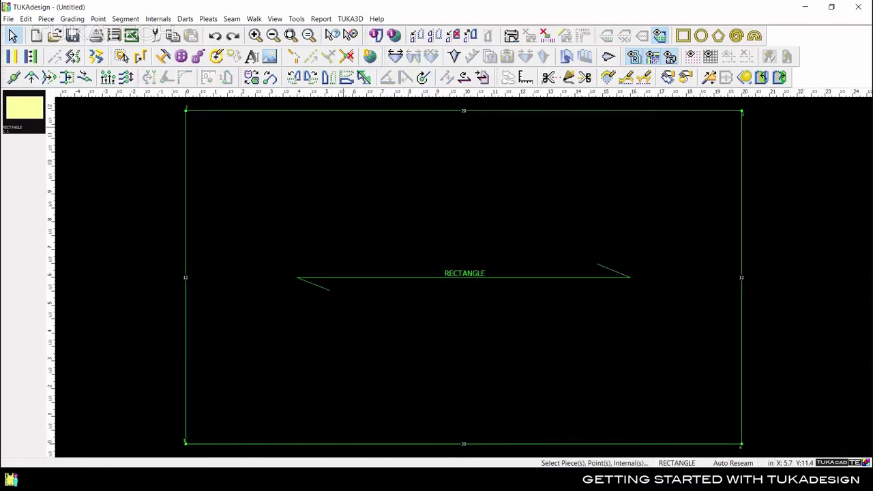
Step: Add four knife pleats of depth 1 along the rectangle's top edge with Multi Pleat
left_click(739, 111)
left_click(582, 56)
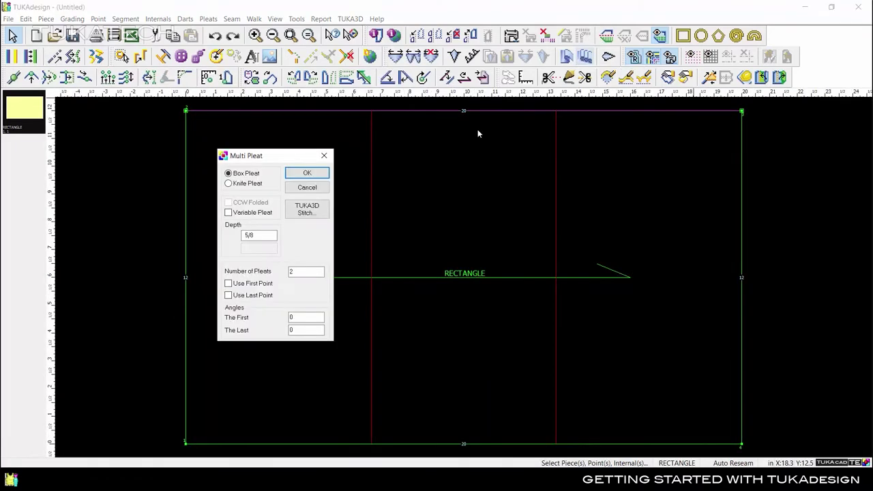
left_click(259, 185)
left_click_drag(270, 236, 230, 235)
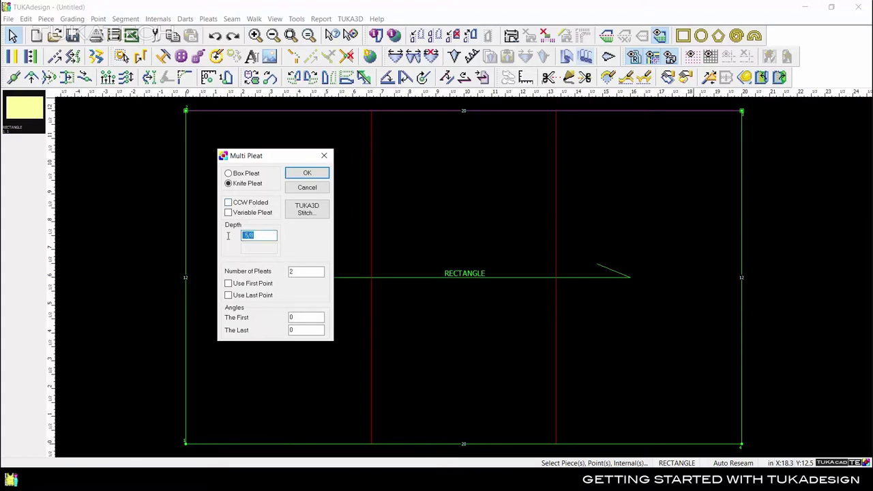
type("1")
left_click(291, 271)
type("4")
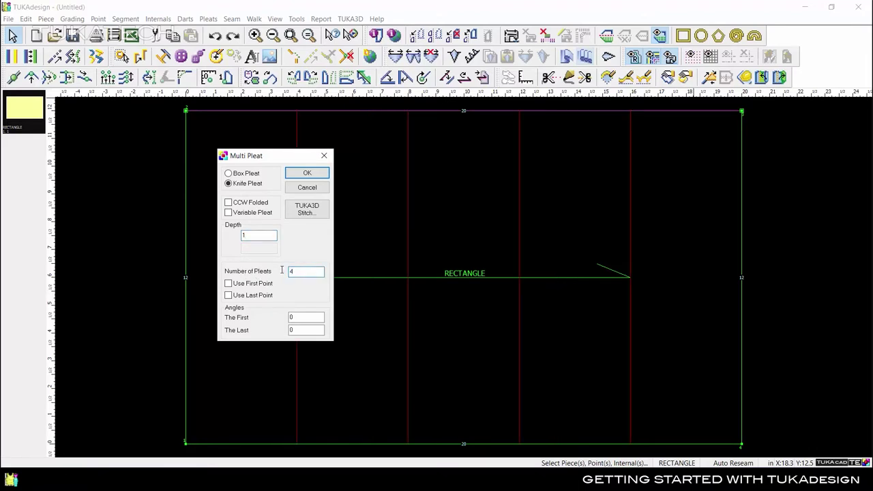
left_click(307, 173)
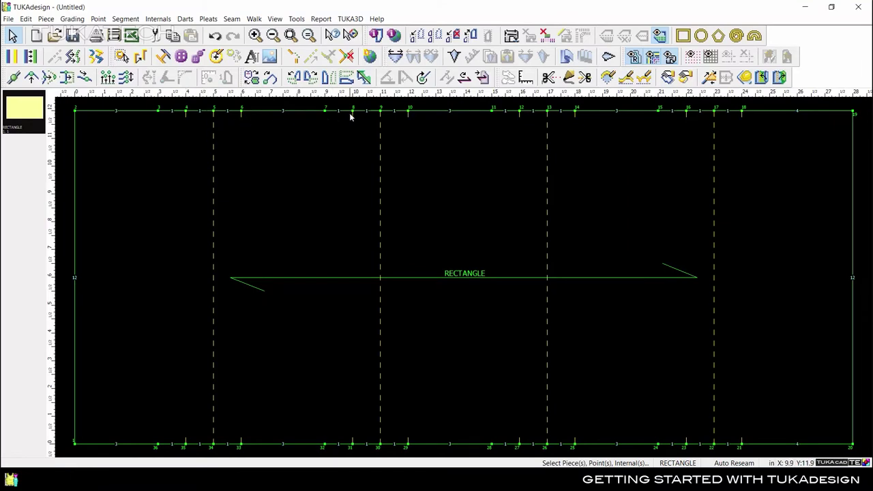
Step: Close all pleats, then select the top edge to check its length
left_click(204, 19)
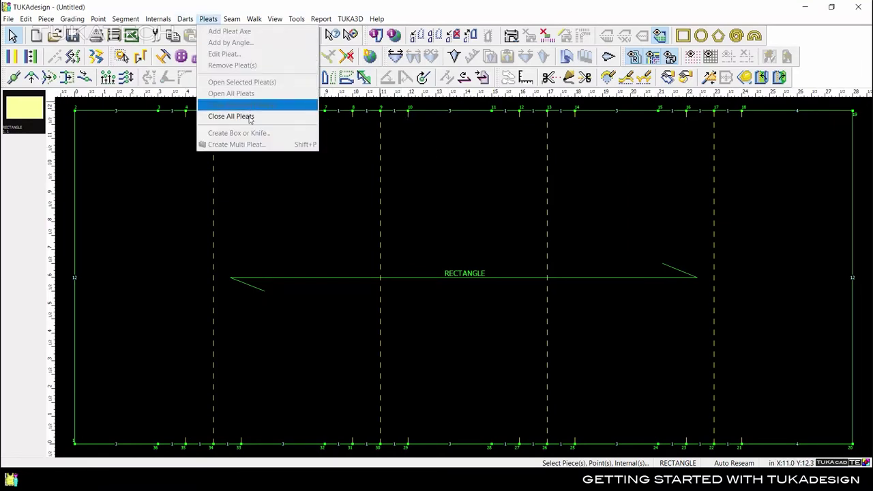
left_click(270, 118)
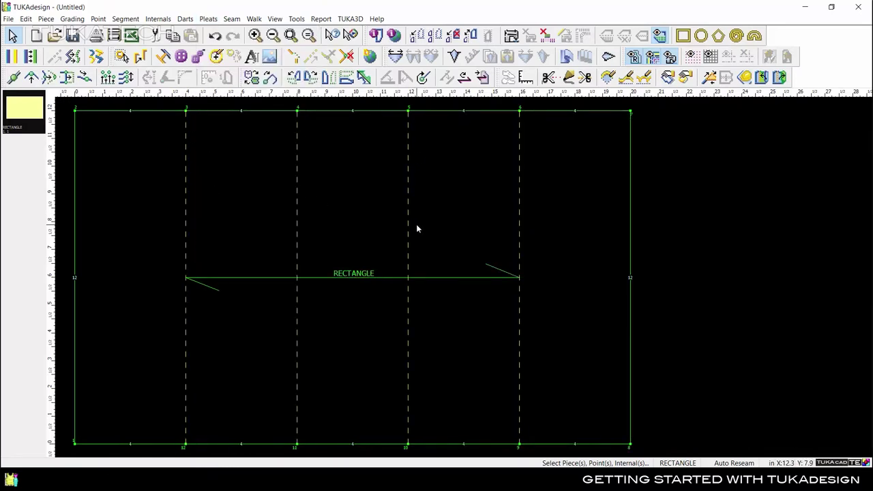
left_click(82, 110)
left_click(621, 110, "shift")
Step: Open the size 4 Measurement Chart and highlight the waist measurement with its 29 1/2 total
key("ctrl+l")
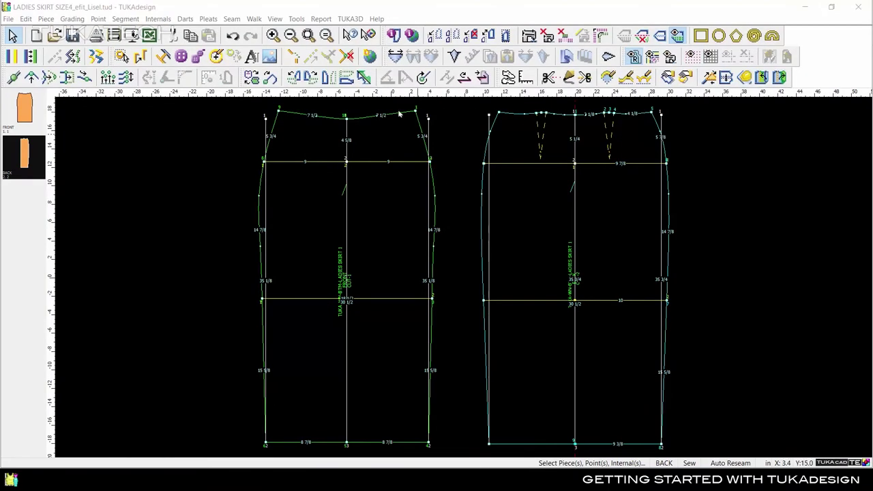
left_click(321, 19)
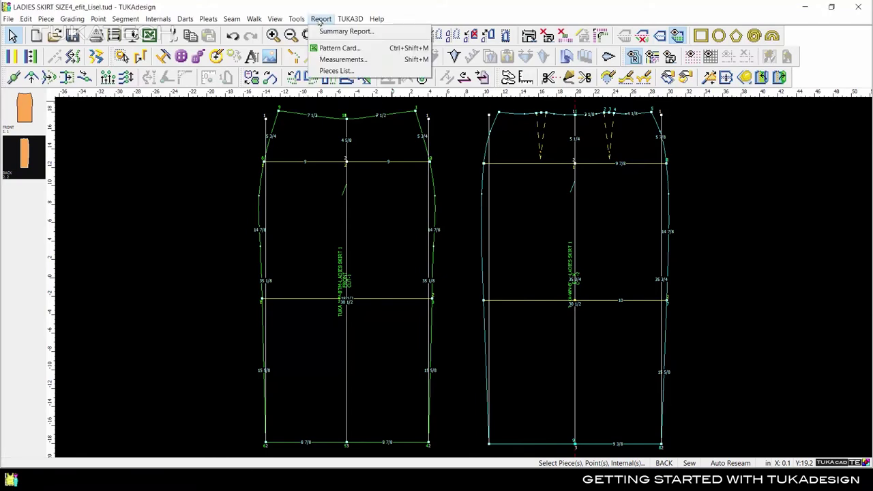
left_click(341, 59)
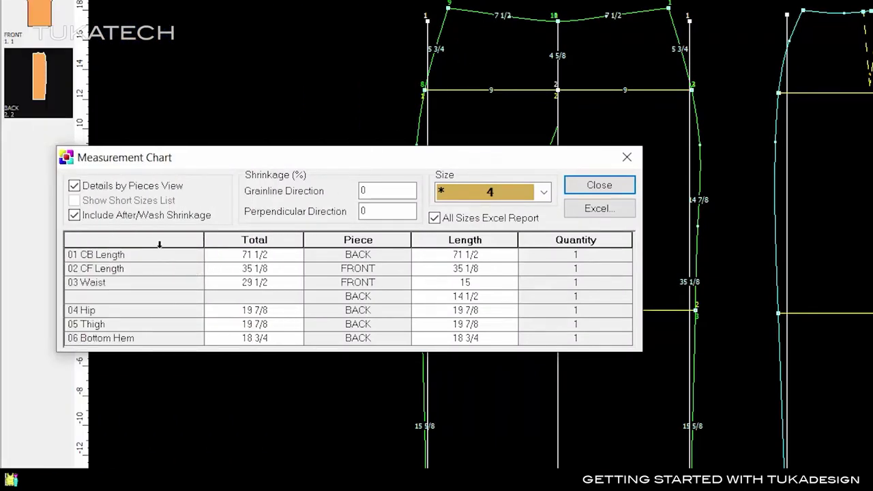
left_click(113, 285)
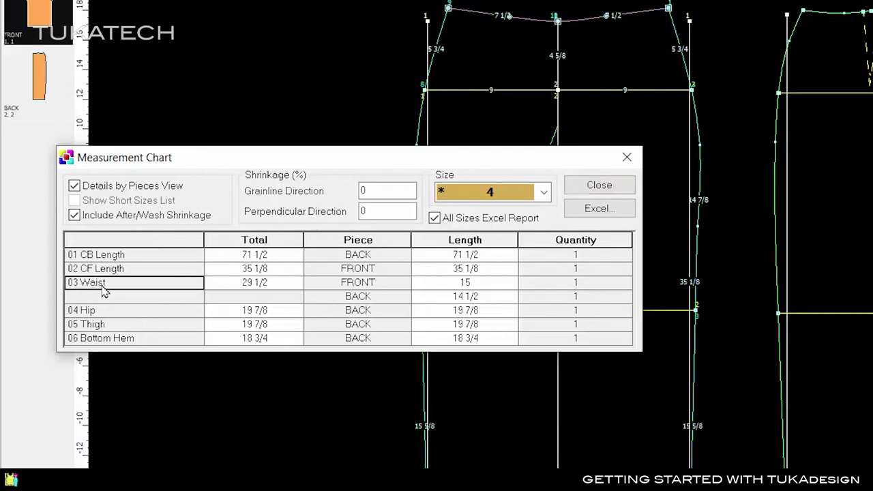
left_click(283, 287)
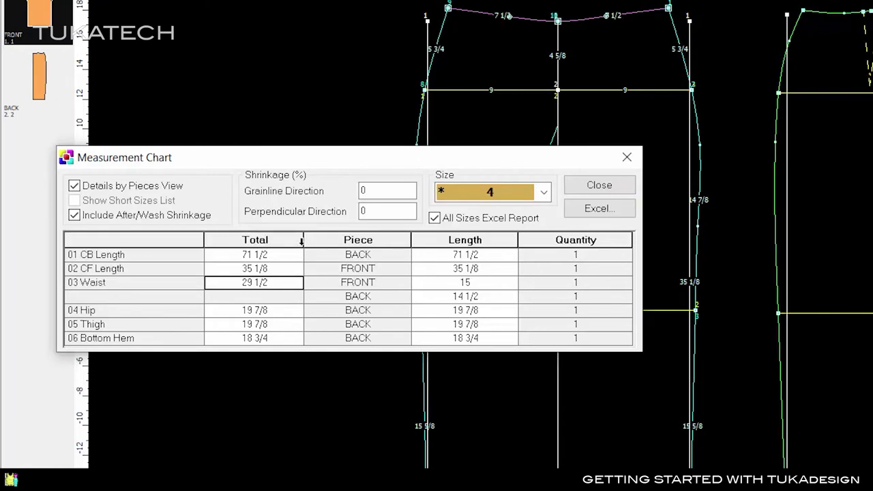
left_click(254, 240)
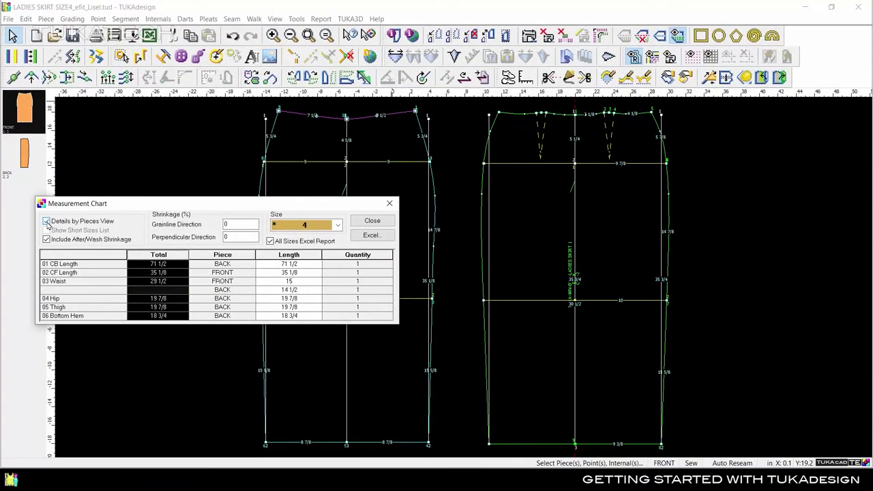
Step: Highlight the CF Length, Waist, BACK waist, Thigh and bottom hem lines on the pattern
left_click(90, 273)
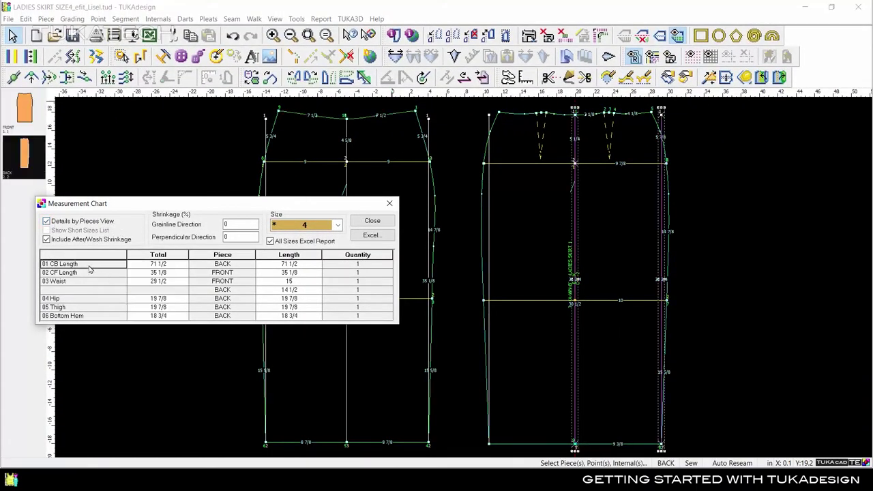
left_click(91, 281)
left_click(91, 289)
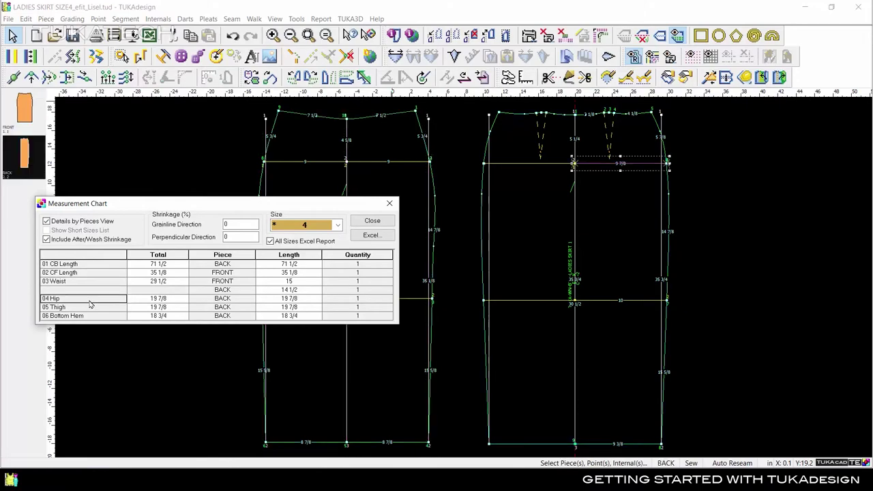
left_click(90, 307)
left_click(91, 316)
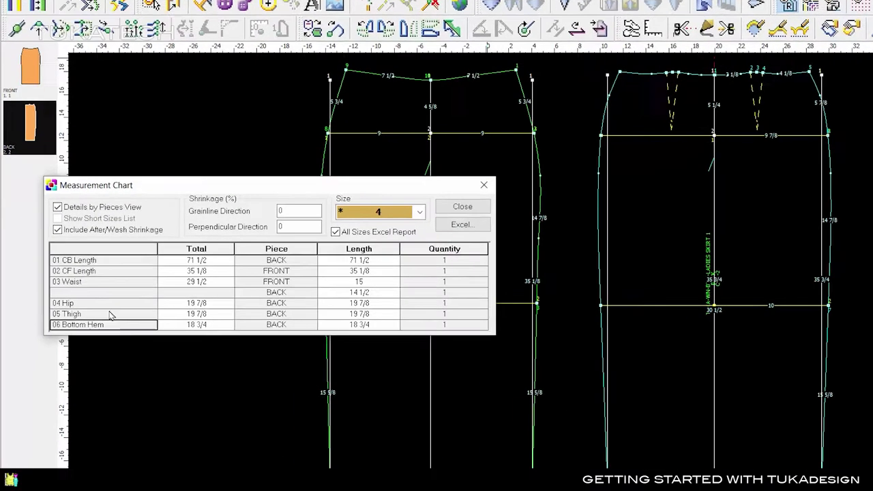
left_click(71, 282)
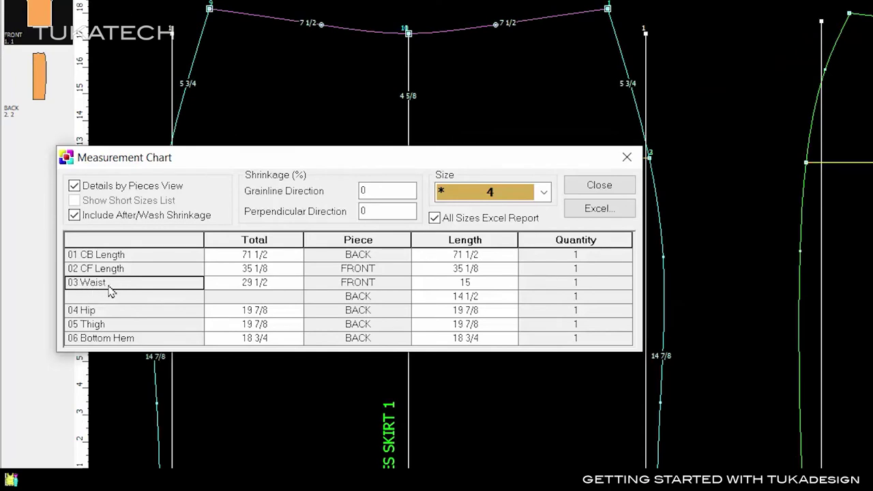
Step: Check the waist's FRONT and BACK parts, highlighting the FRONT waist length of 15
left_click(363, 288)
left_click(367, 298)
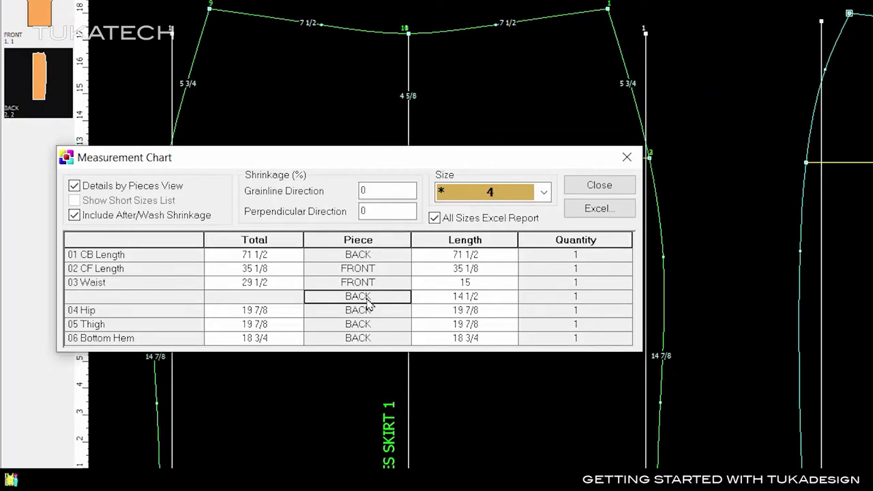
left_click(508, 286)
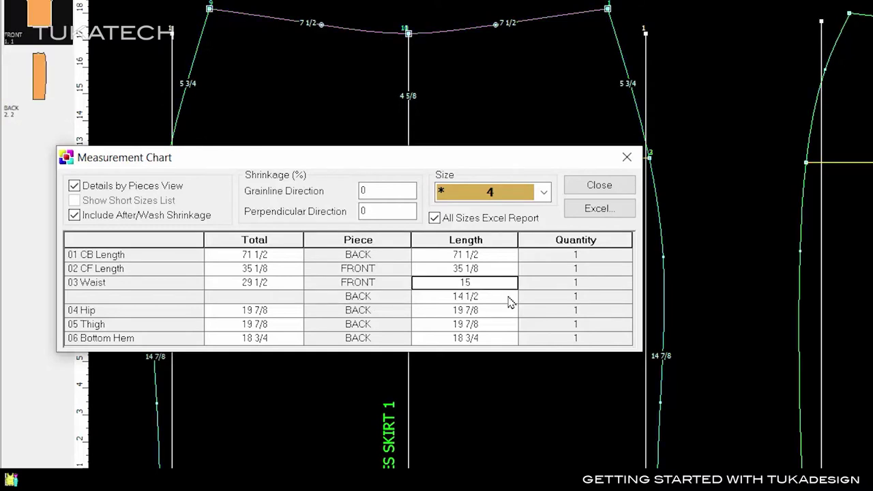
Step: Replace the 29 1/2 waist total with 30, giving FRONT 15 1/4 and BACK 14 3/4
left_click(510, 301)
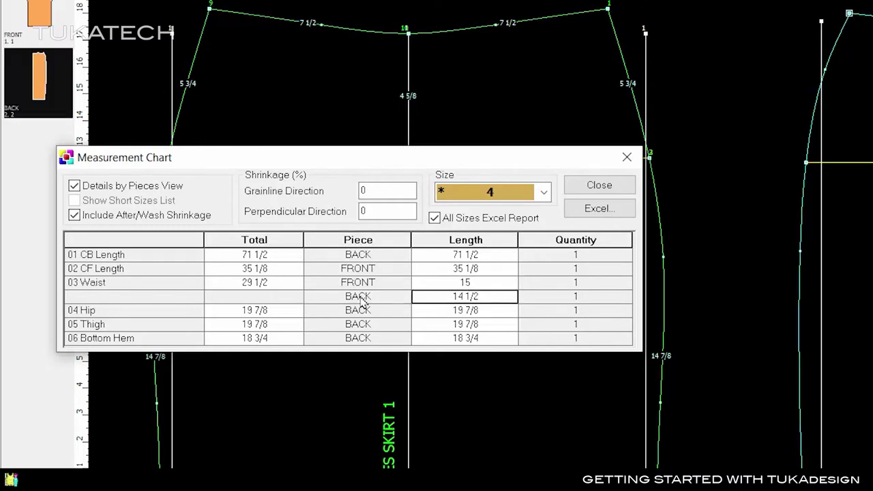
left_click(266, 287)
left_click_drag(270, 285, 242, 286)
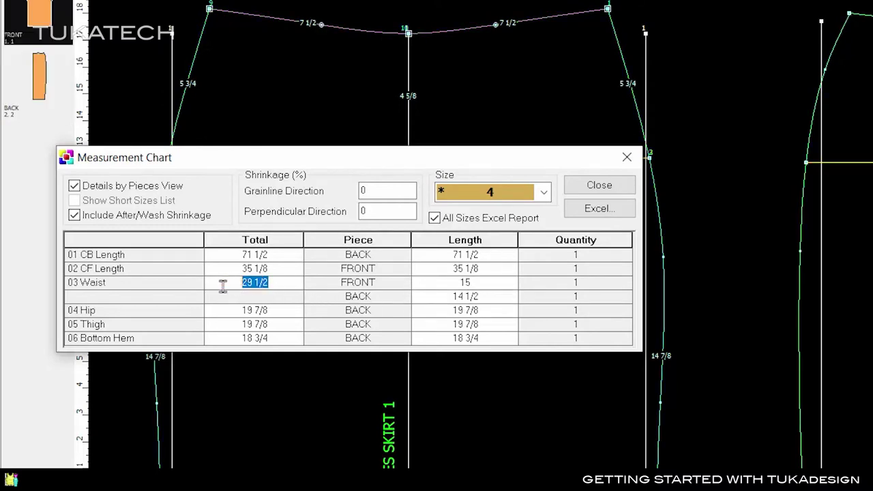
type("30")
key("Tab")
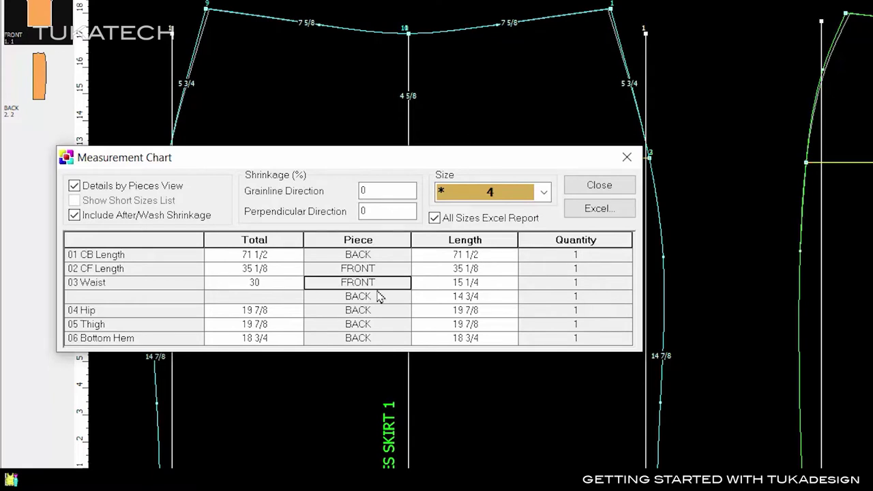
left_click(487, 285)
left_click(489, 298)
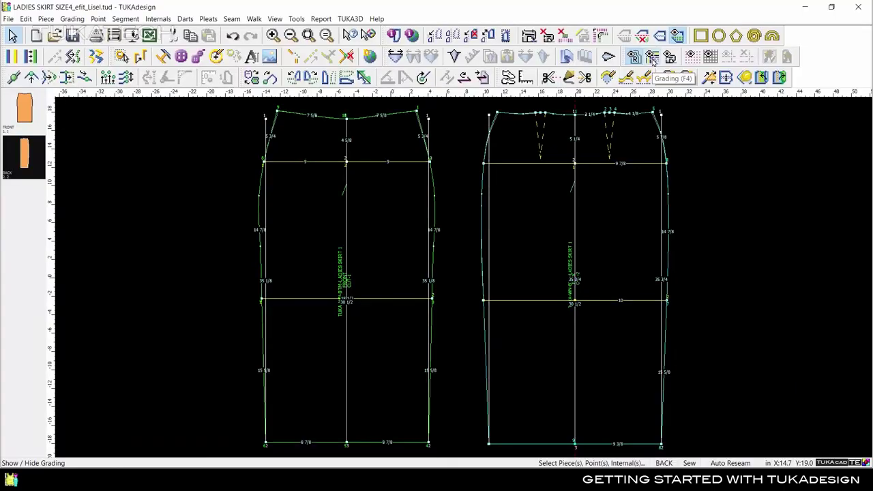
Step: Show all graded sizes and compare sizes 2, 6 and 10 in the chart, including size 6 waist 31
left_click(652, 58)
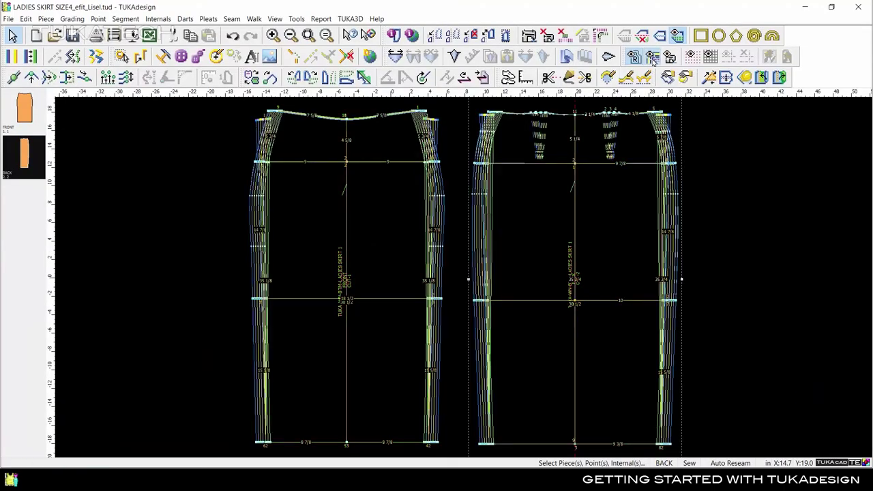
left_click(320, 19)
left_click(319, 59)
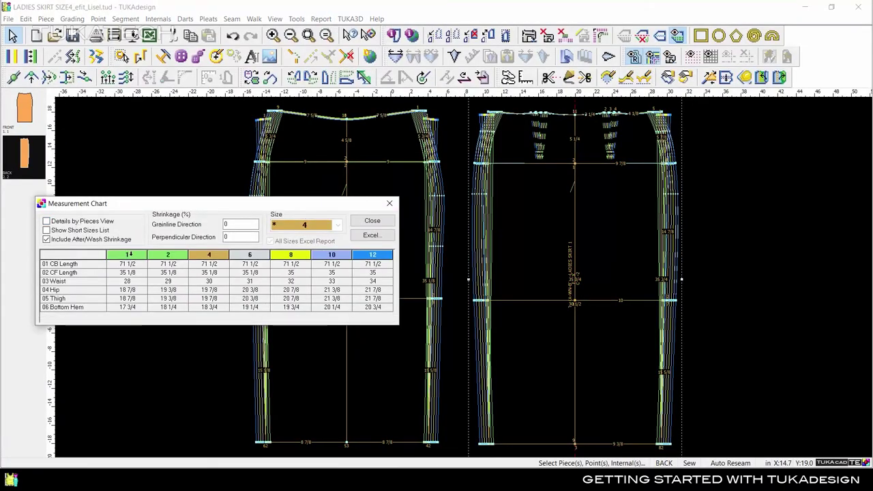
left_click(168, 255)
left_click(253, 255)
left_click(332, 254)
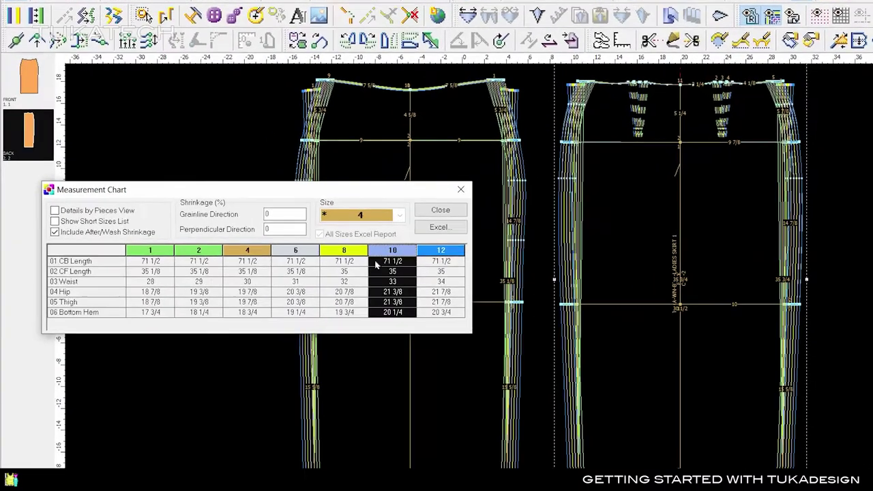
left_click(252, 281)
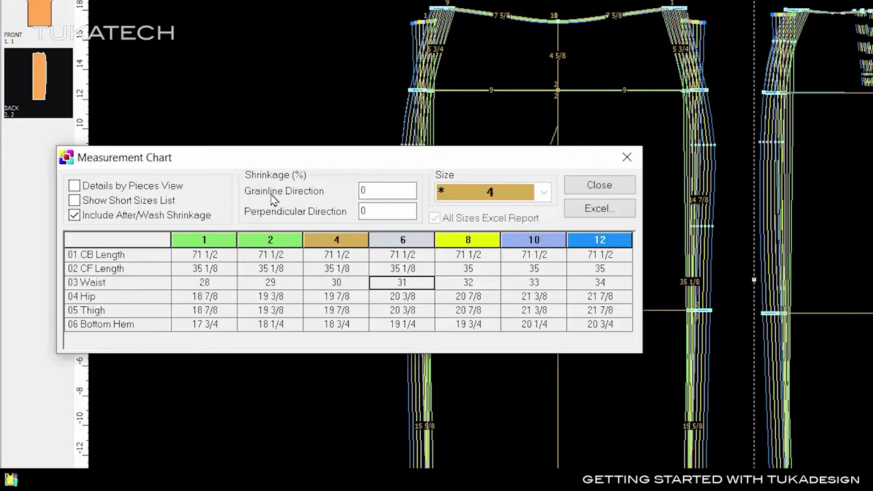
Step: Enter 2% grainline and 3% perpendicular shrinkage, then compare size 6 before- and after-wash values
left_click(390, 191)
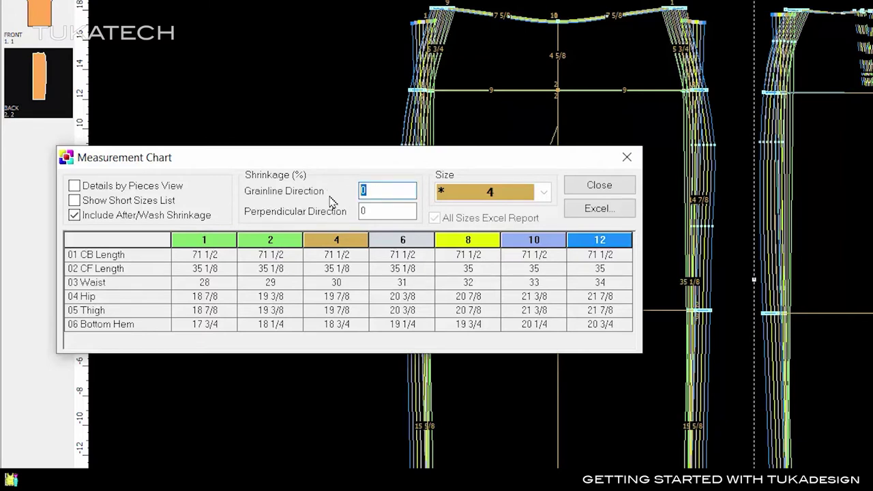
type("2")
key("Tab")
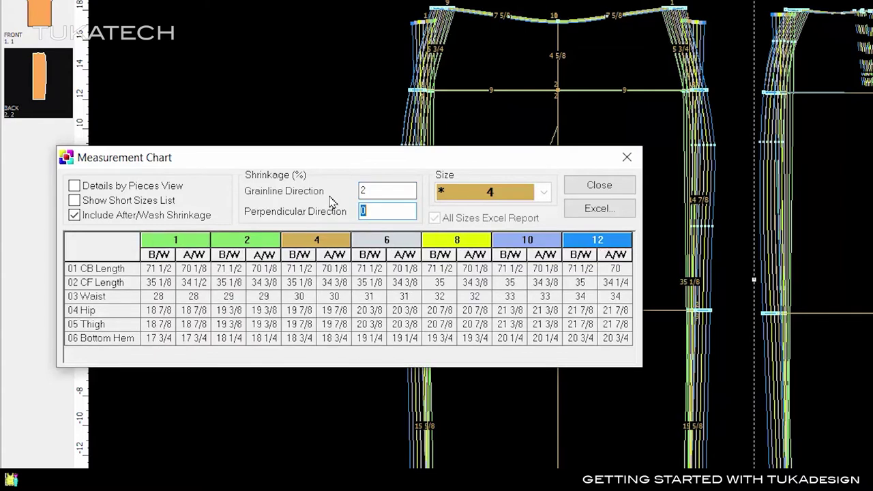
type("3")
key("Tab")
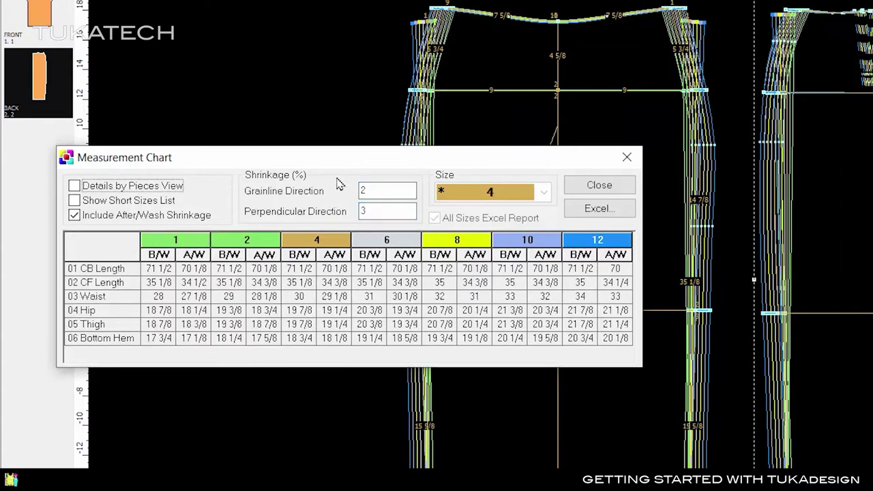
left_click(375, 240)
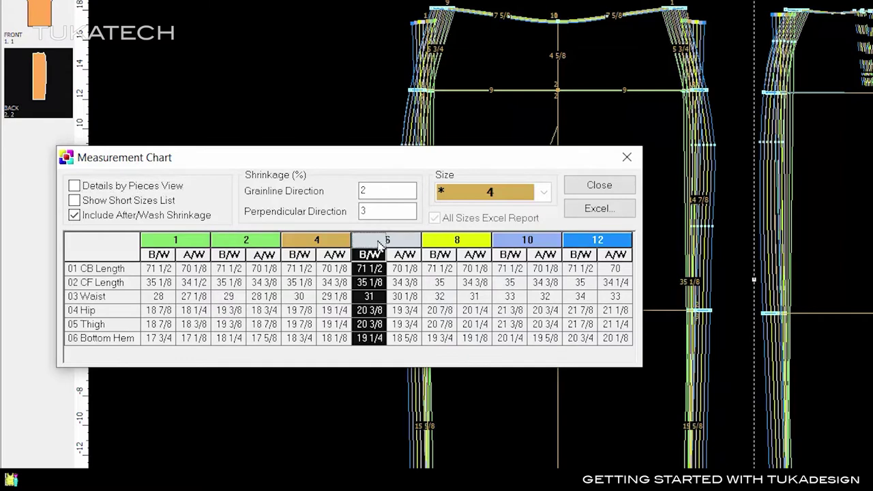
left_click(405, 237)
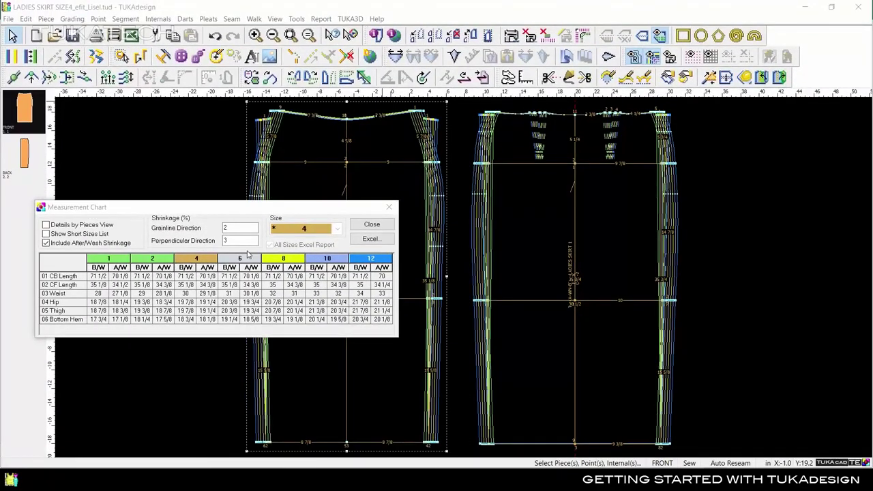
Step: Export the measurement chart to Excel with Launch Excel kept checked
left_click(362, 240)
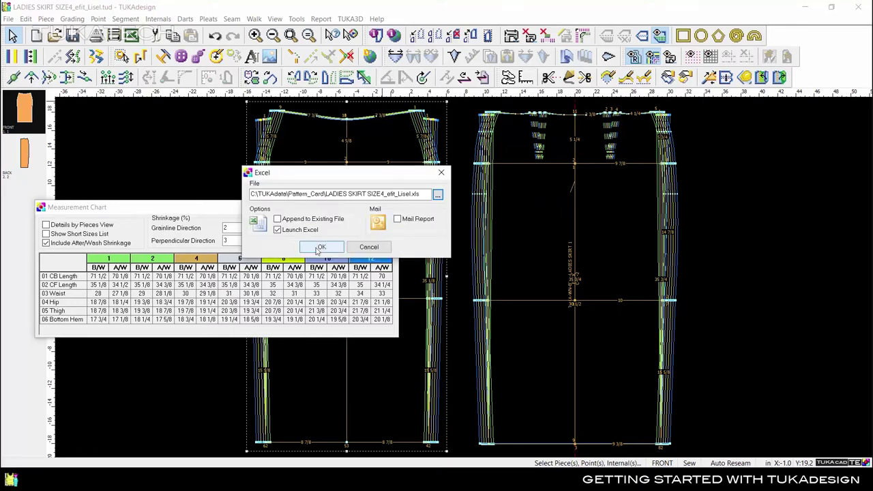
left_click(319, 248)
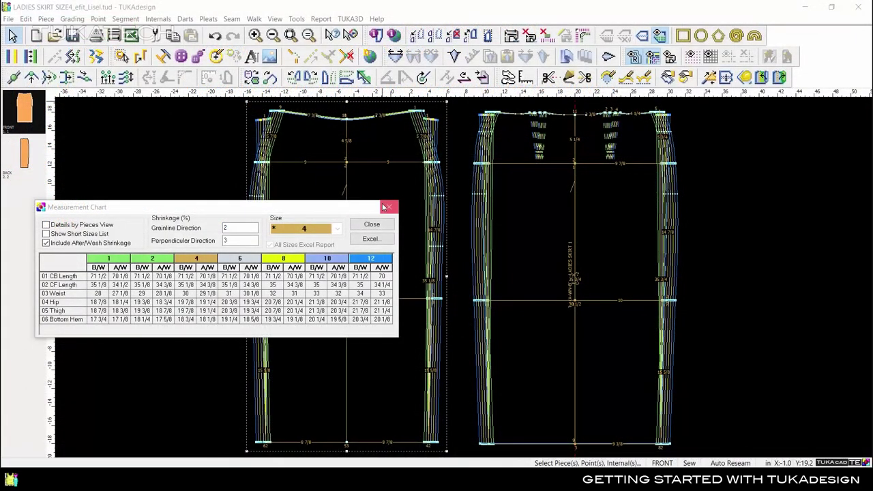
Step: Append the Pattern Card report to the existing Excel workbook beside Measurements
left_click(388, 207)
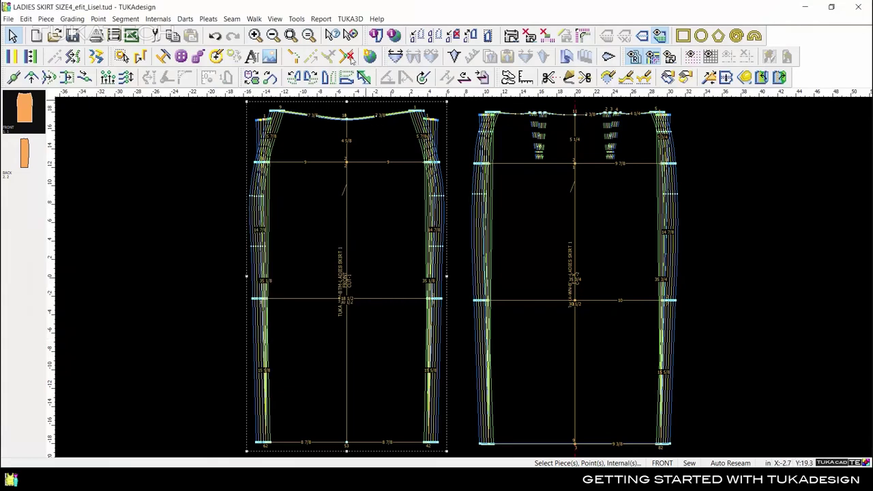
left_click(322, 19)
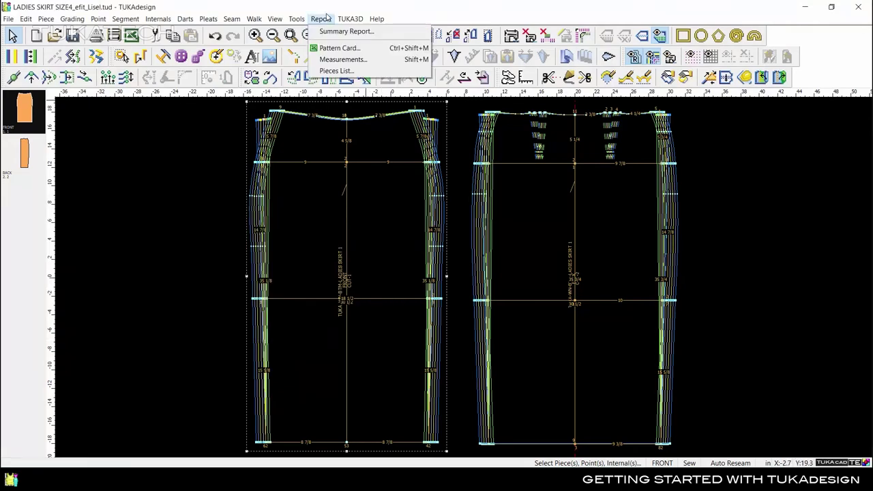
left_click(418, 49)
key("Tab")
left_click(273, 276)
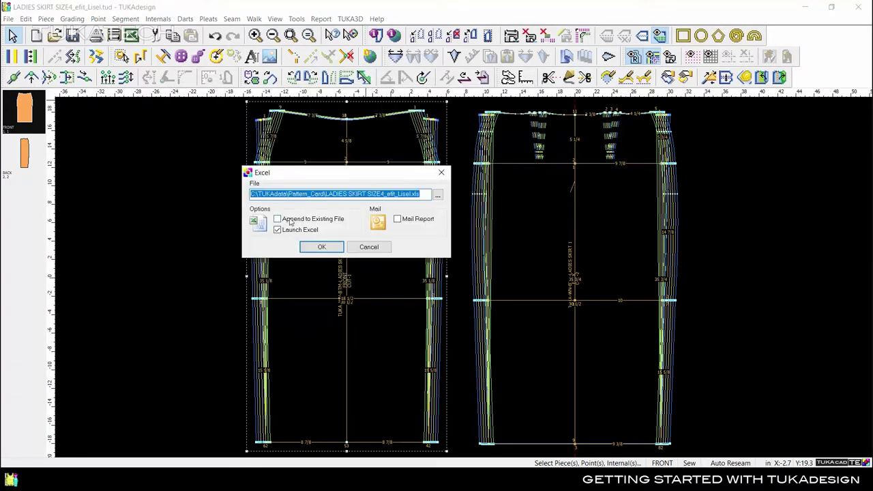
left_click(291, 221)
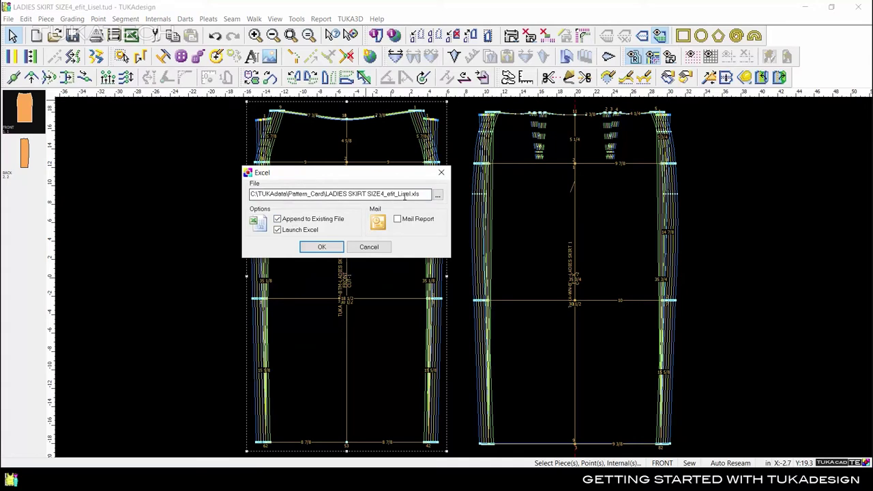
left_click(335, 248)
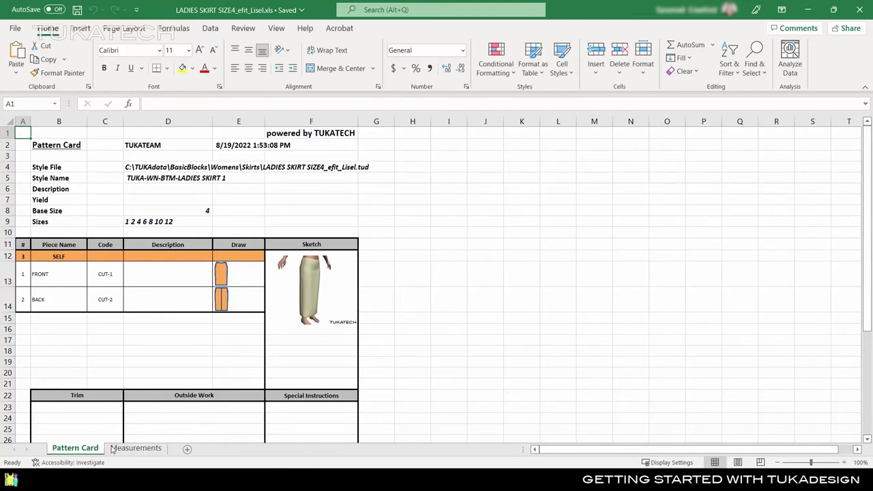
Step: Export the Pieces List to the Excel workbook as a new Piece List sheet
left_click(135, 450)
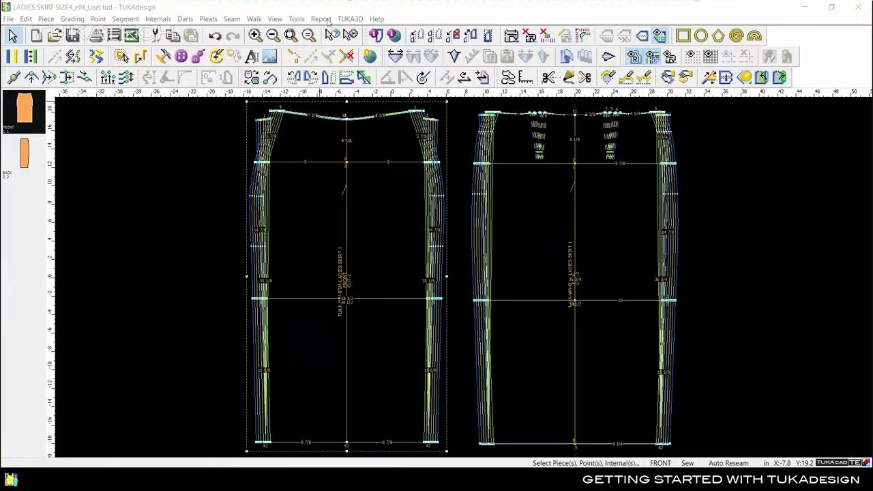
left_click(321, 19)
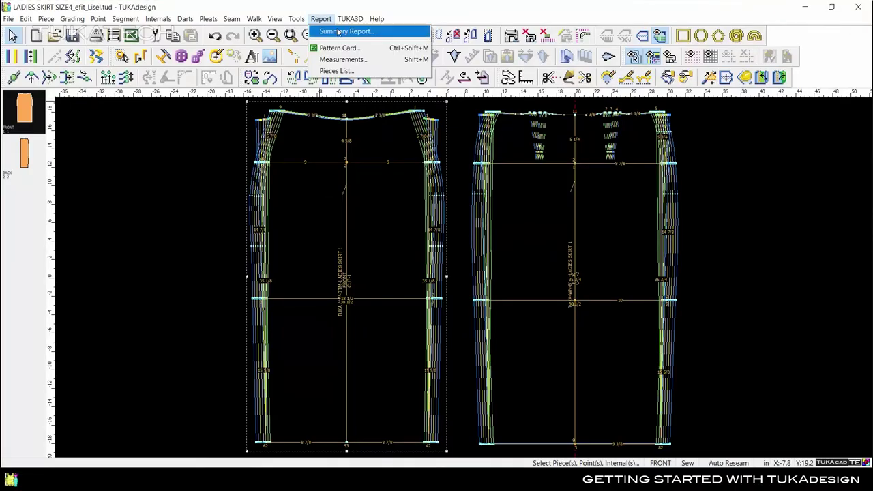
left_click(371, 61)
left_click(326, 248)
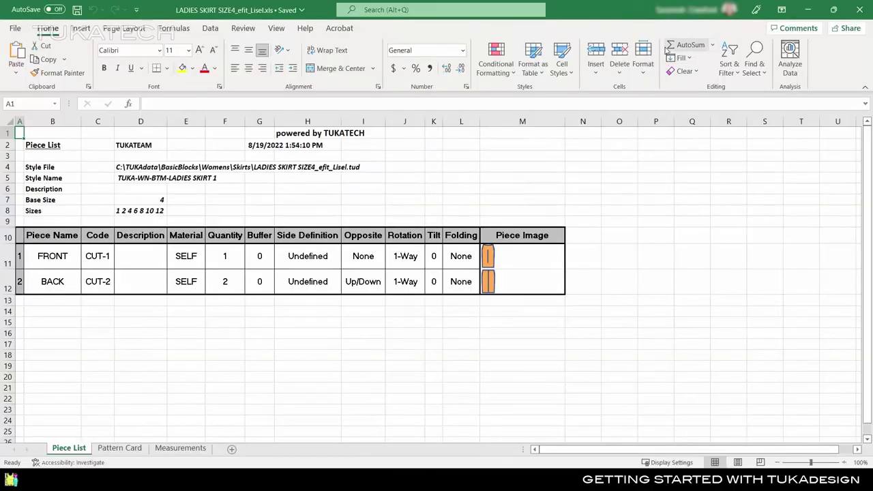
Step: Close Excel and bring up the Summary Report showing size 4 area 15.412
left_click(859, 9)
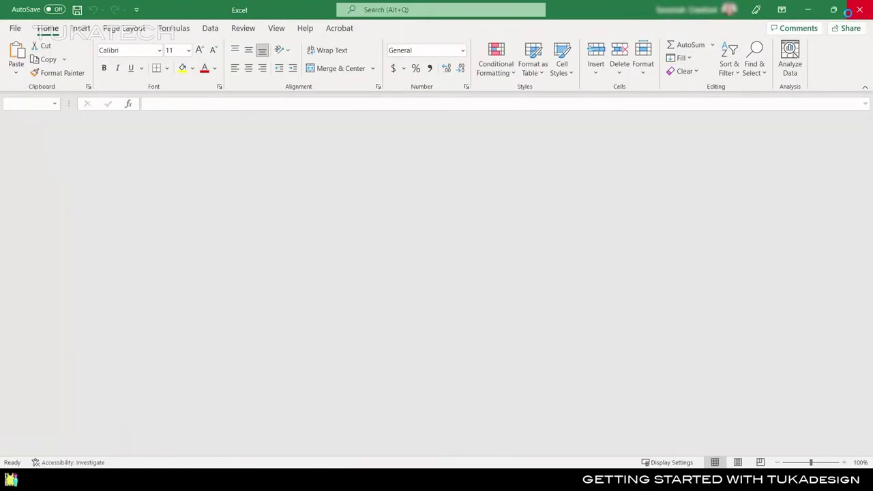
left_click(320, 19)
left_click(347, 31)
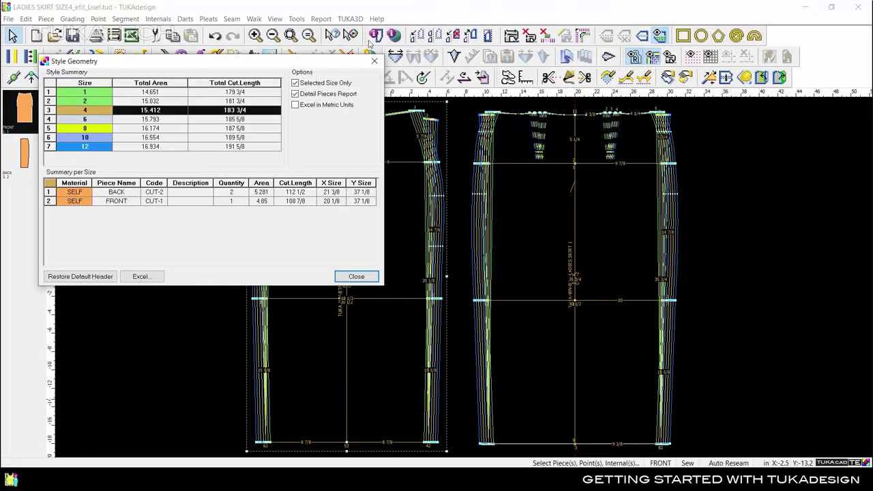
Step: Export the style summary to the Excel workbook
left_click(142, 276)
left_click(322, 247)
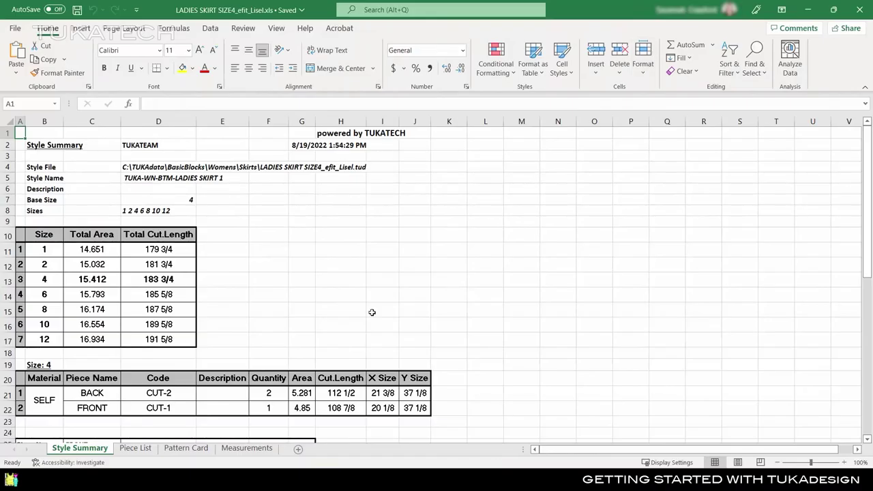
scroll(535, 319, "down", 12)
scroll(535, 319, "up", 12)
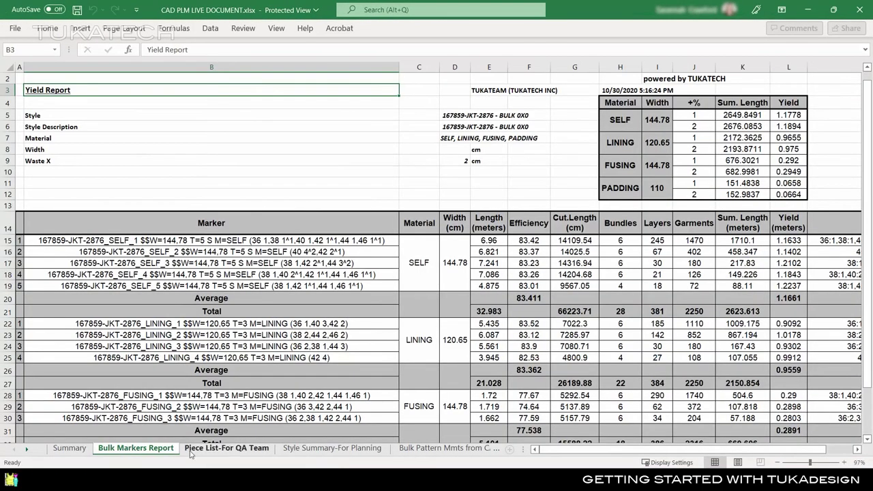
Step: Browse the Piece List, Style Summary, Bulk Pattern, Booking, Fit(Book) and Cost Fuse sheets
left_click(202, 450)
left_click(333, 448)
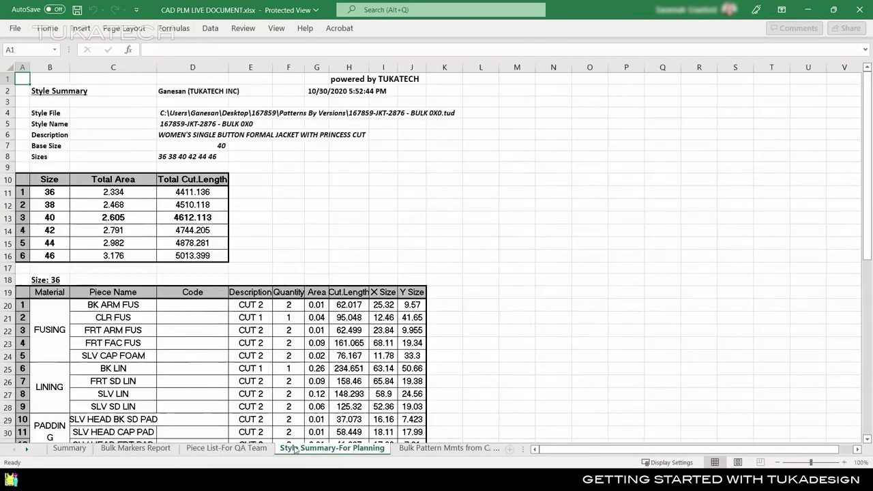
left_click(452, 448)
left_click(479, 448)
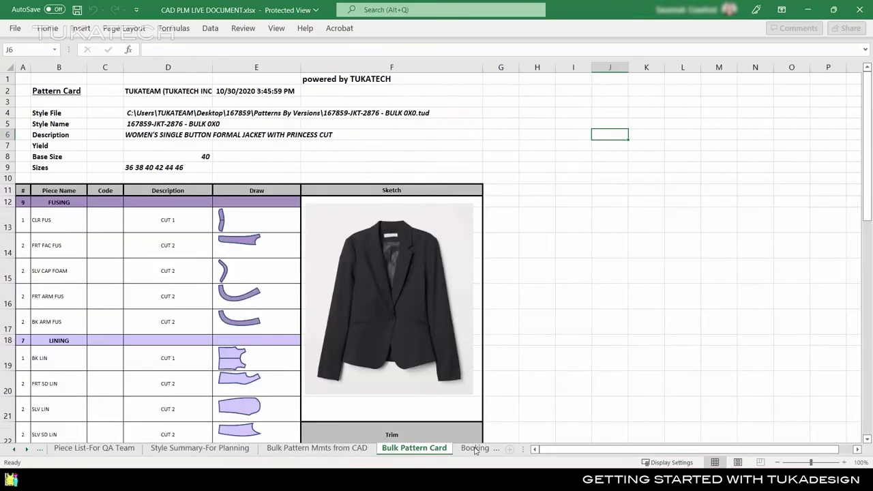
left_click(477, 448)
left_click(477, 450)
left_click(477, 450)
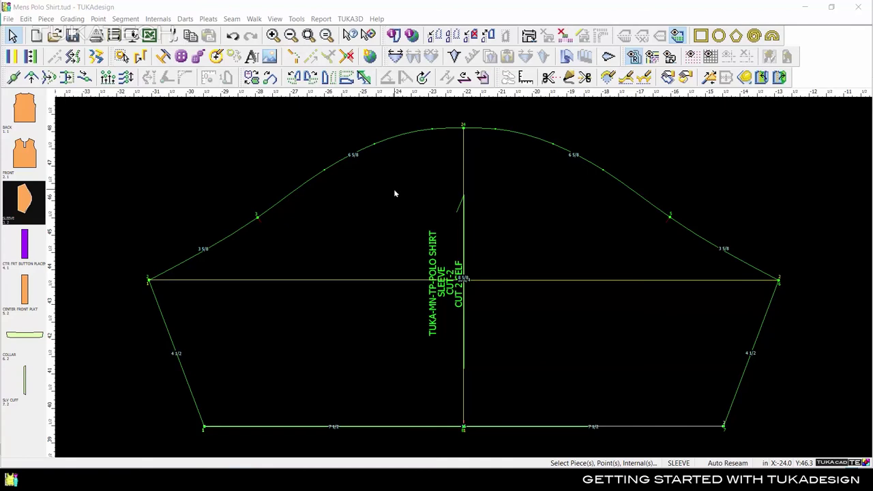
Step: Move the sleeve cap top proportionally with a Y offset of -1/2
left_click(50, 79)
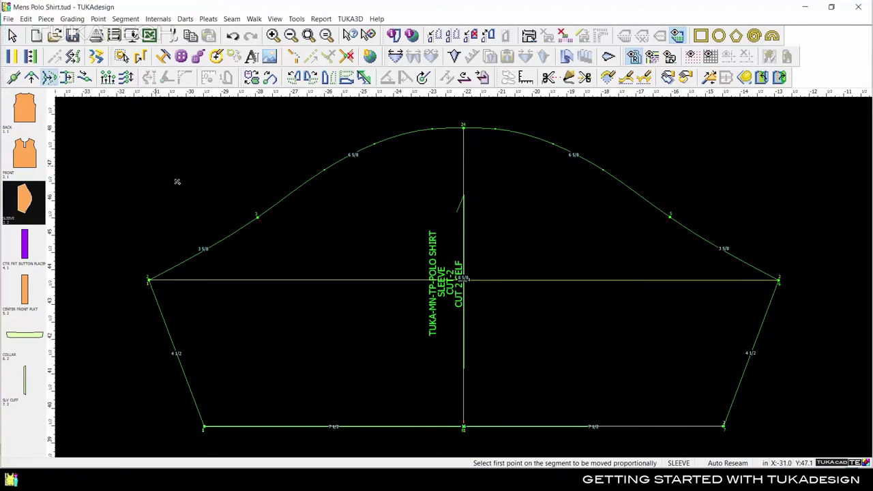
left_click(258, 217)
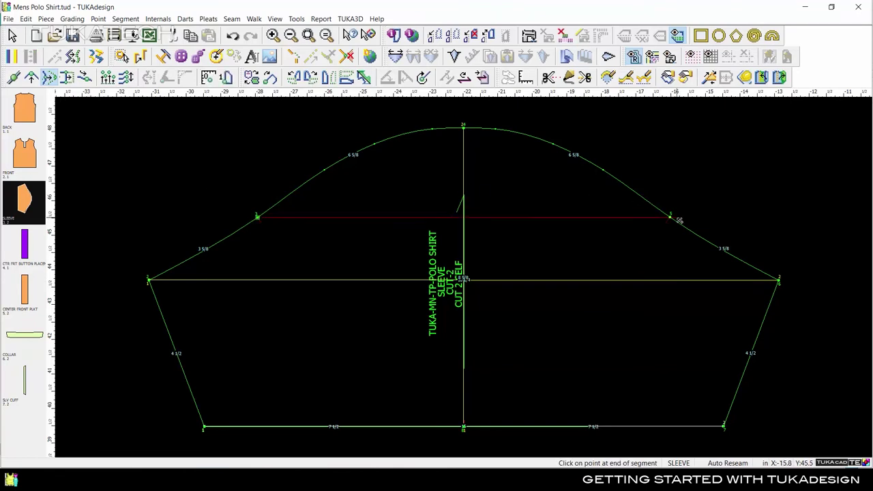
left_click(670, 217)
left_click(464, 128)
left_click(463, 144)
left_click(613, 370)
key("BackSpace")
key("BackSpace")
key("BackSpace")
key("BackSpace")
type("-1/2")
left_click(551, 411)
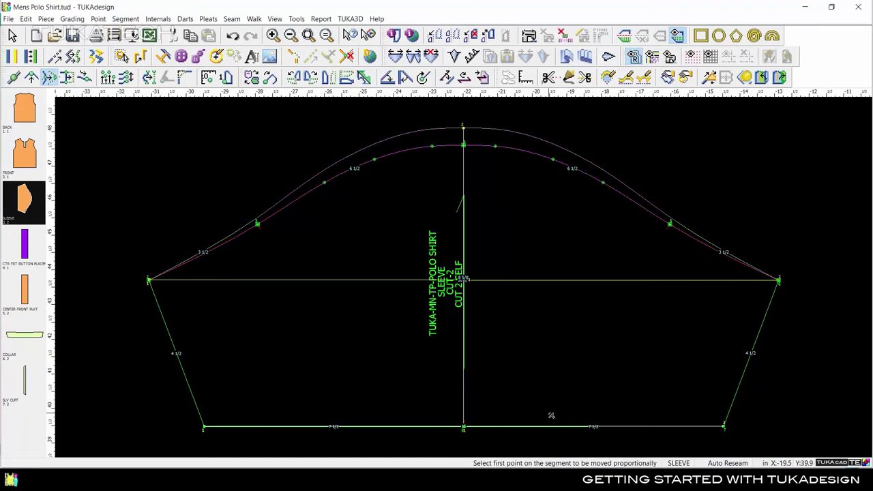
Step: Reshape the lowered sleeve cap so its upper segments become straight lines
left_click(416, 135)
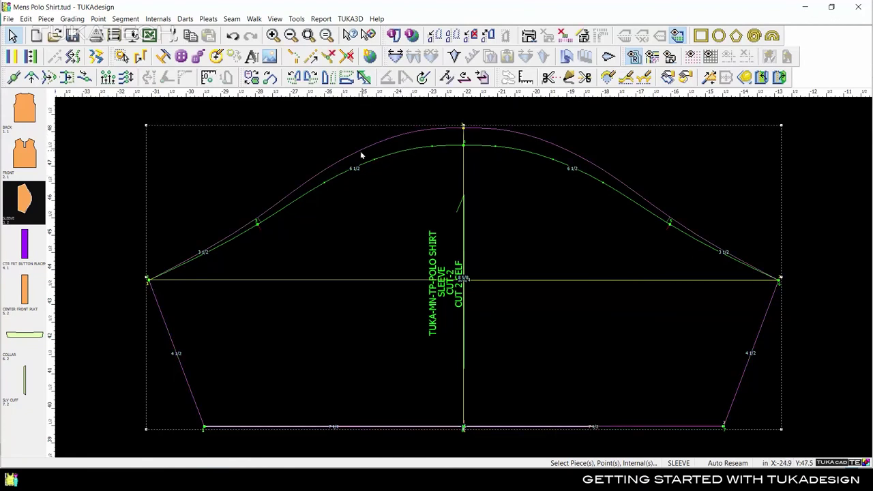
left_click(389, 120)
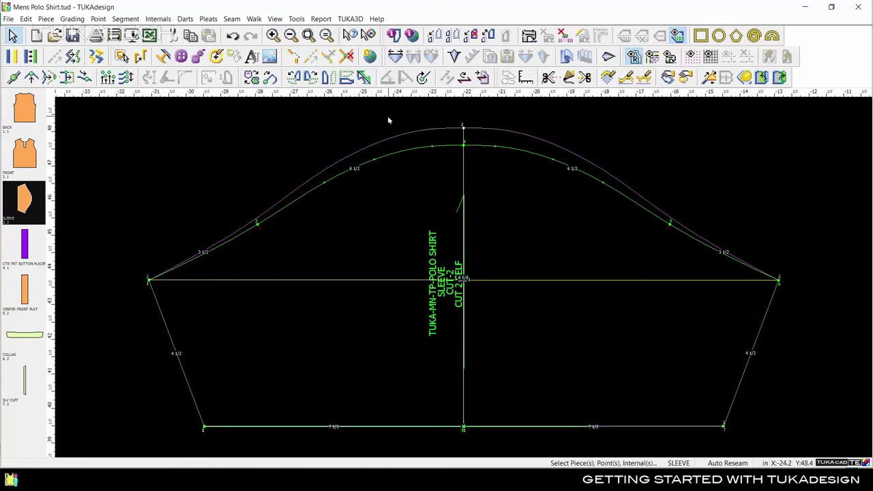
left_click_drag(324, 183, 602, 186)
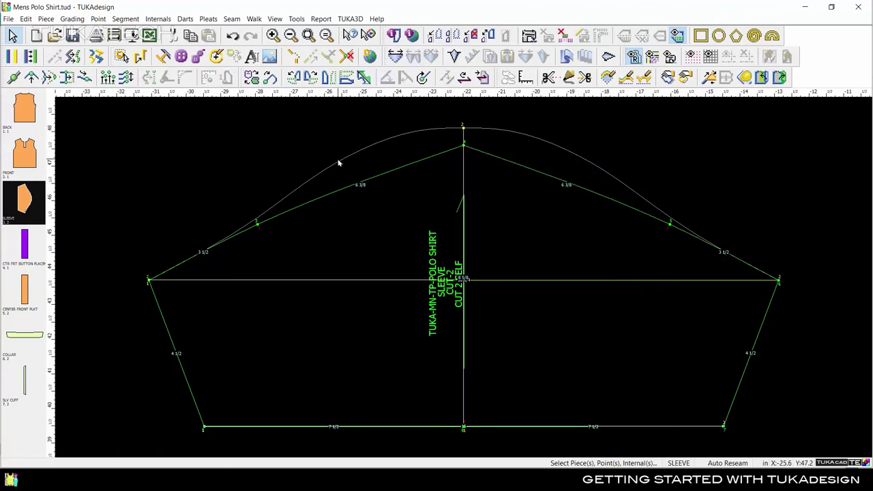
Step: Restore the sleeve cap curve by its reference block and check the sleeve outline
left_click(27, 20)
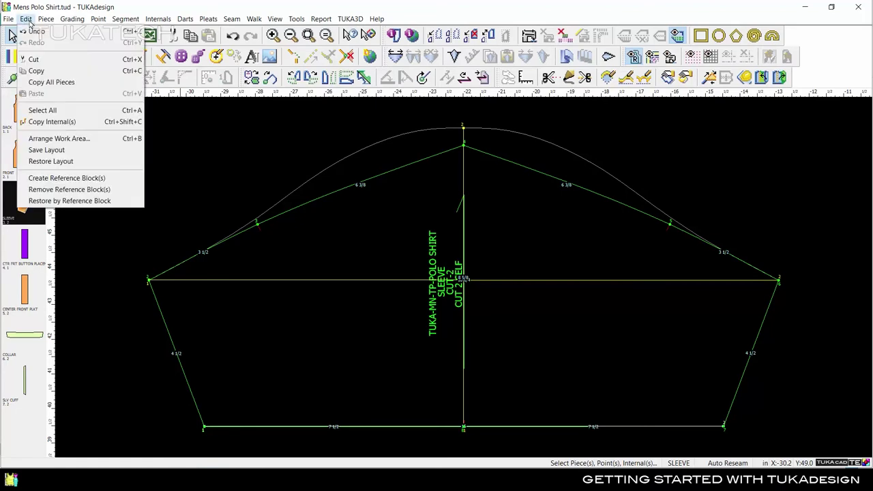
left_click(82, 201)
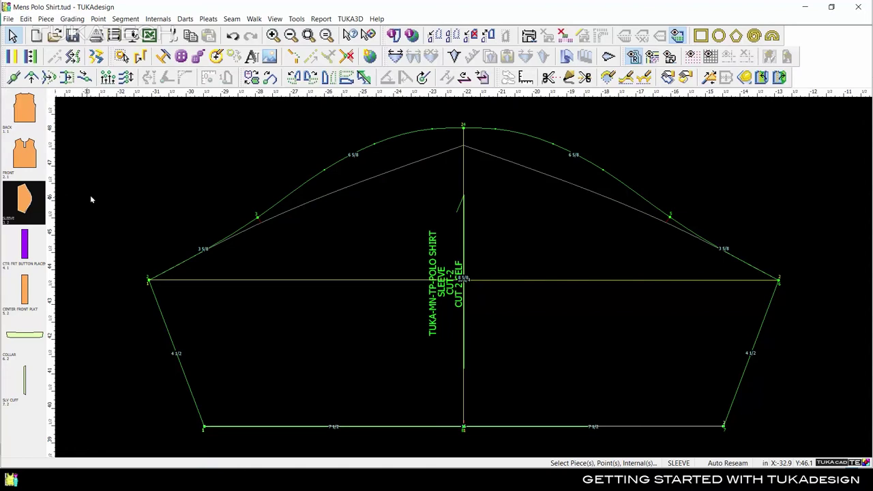
left_click(387, 177)
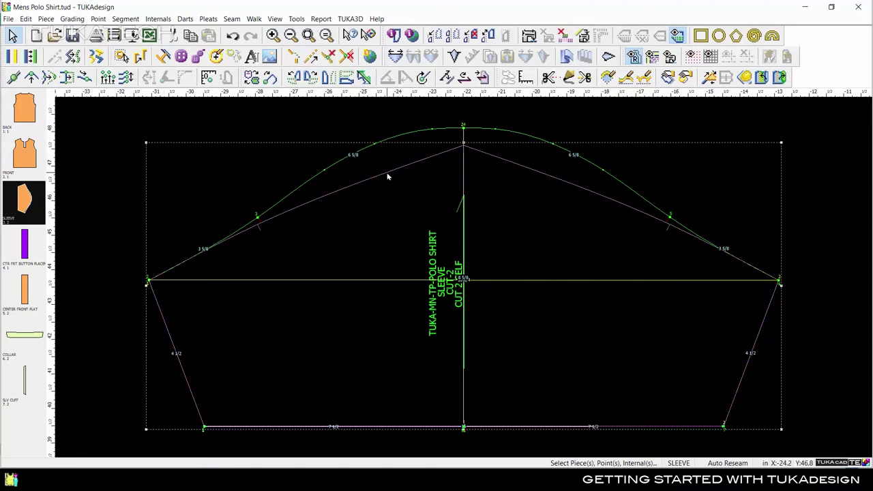
left_click(376, 142)
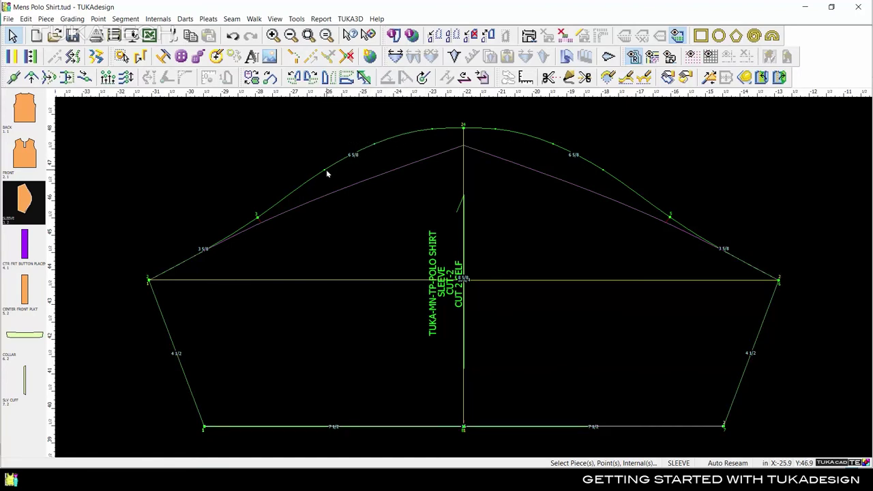
left_click(380, 178)
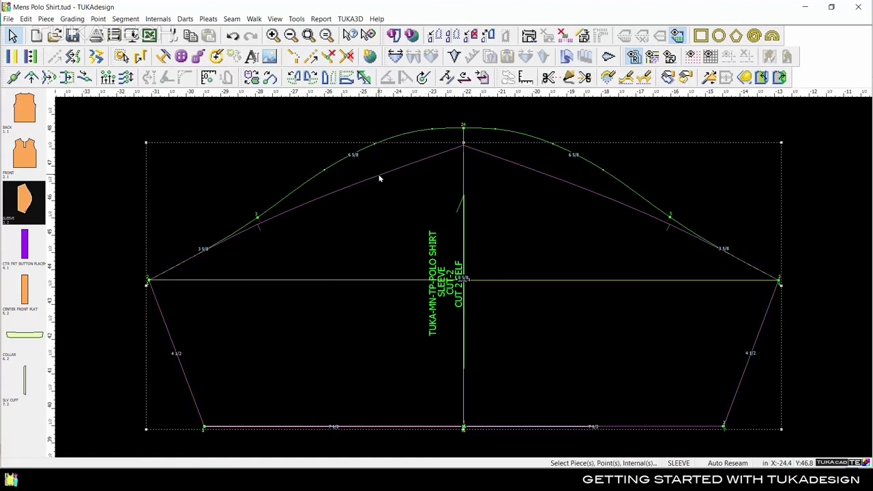
left_click(380, 178)
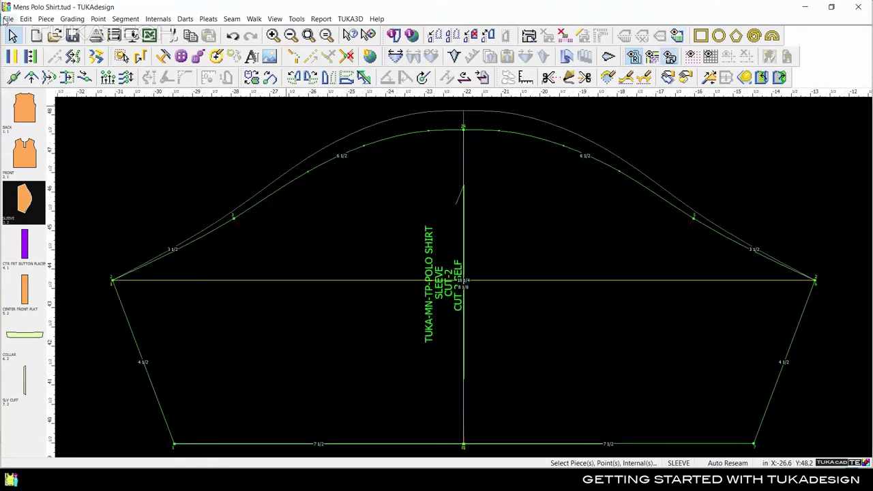
Step: Save the pattern with a dropped sleeve cap history comment
left_click(6, 19)
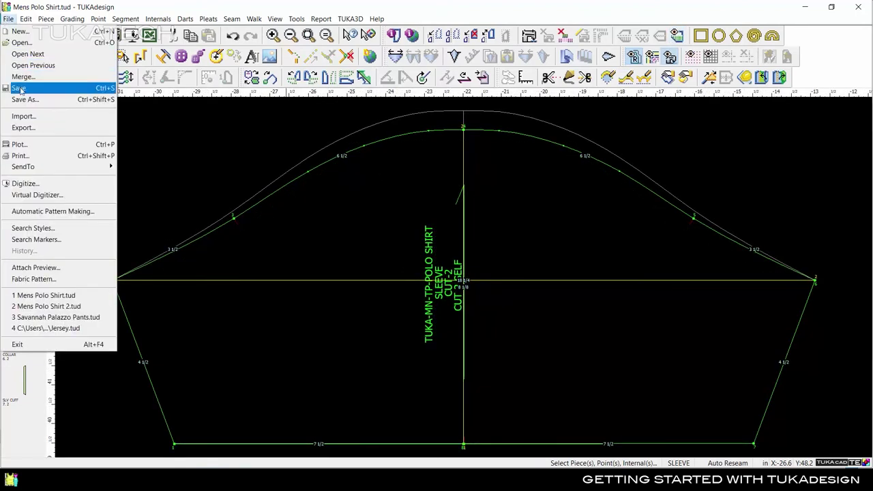
left_click(15, 86)
type("DROPPED SLEEVE ")
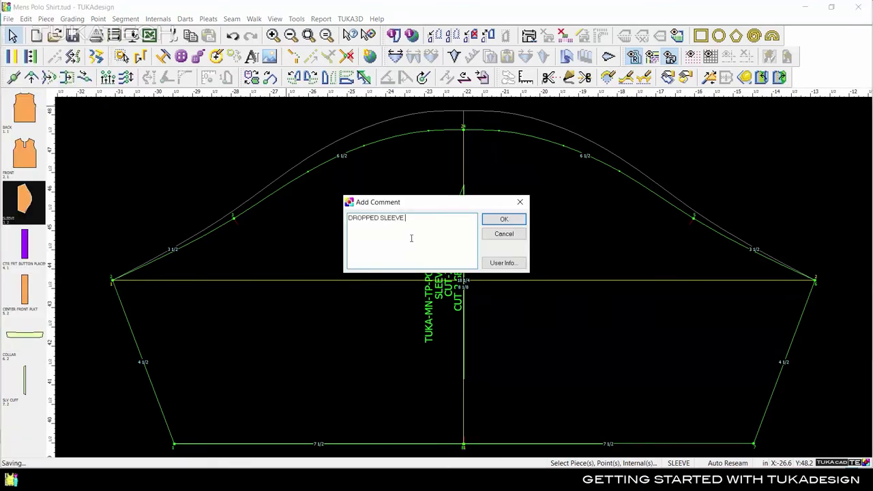
type("CAP 1/4 INCH")
left_click(486, 220)
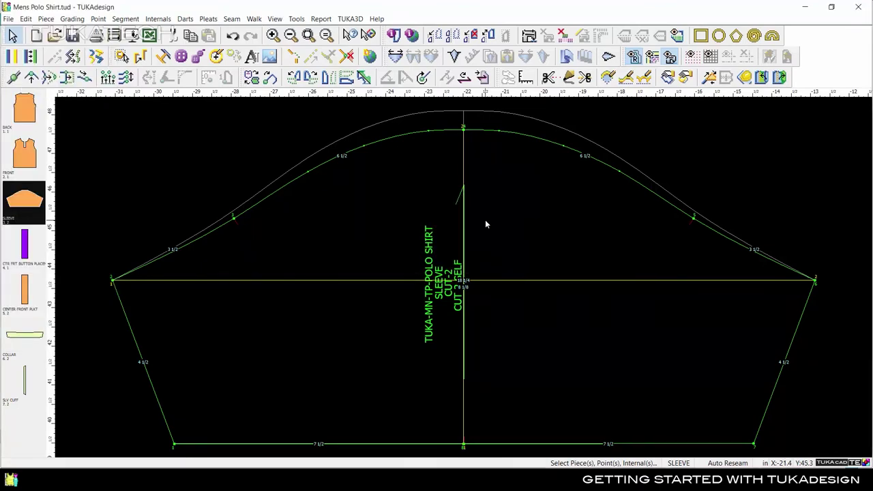
Step: View the pattern's save history and select the dropped sleeve cap entry
left_click(8, 18)
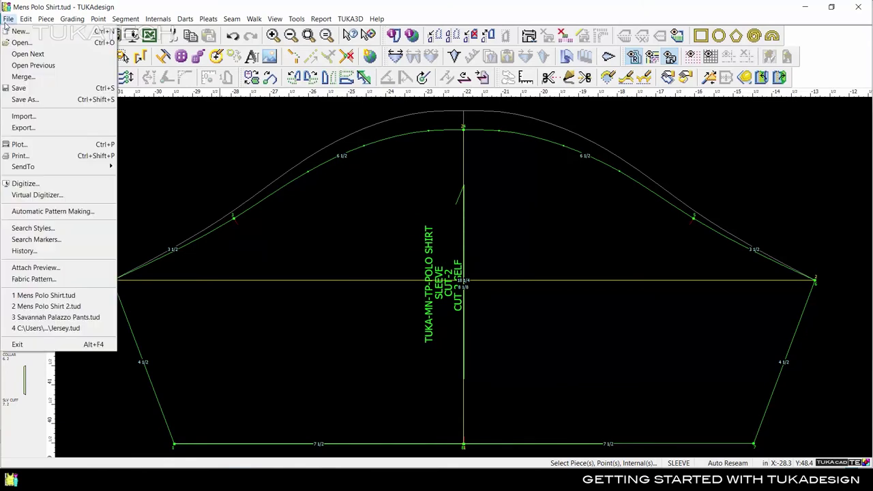
left_click(67, 255)
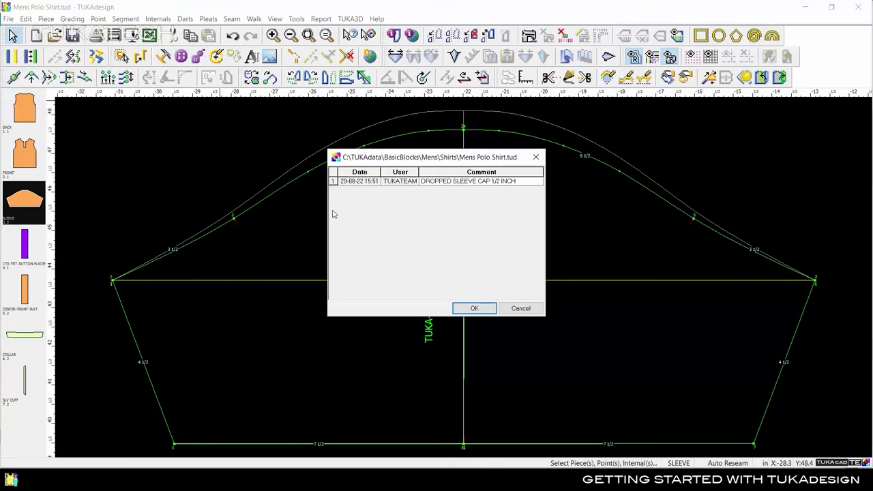
left_click(341, 184)
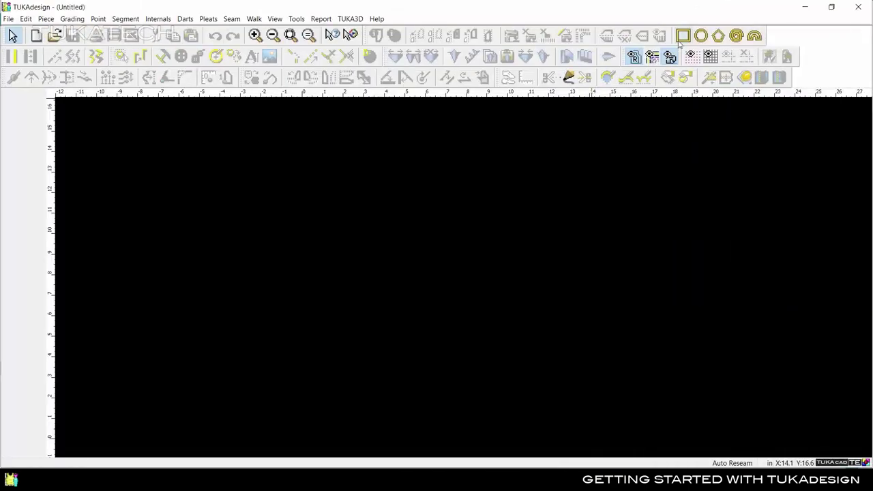
Step: Create a 20 by 12 rectangle piece named RECTANGLE
left_click(683, 36)
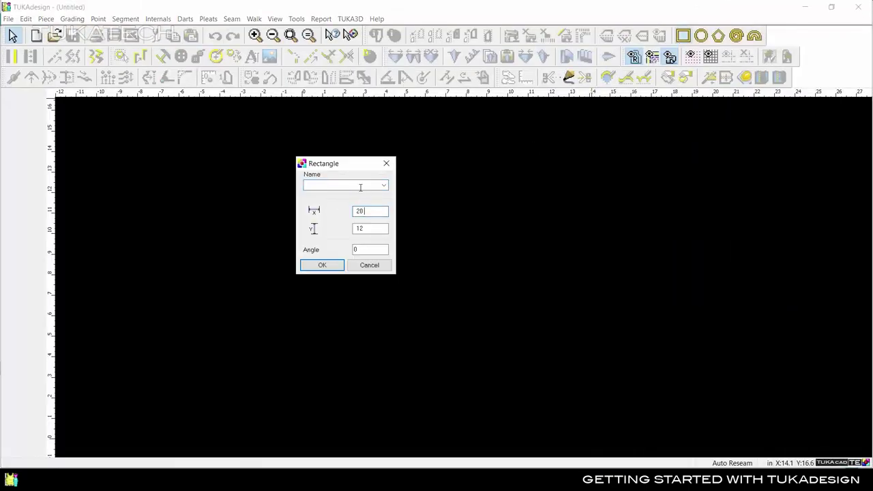
type("RECTANGLE")
left_click(316, 265)
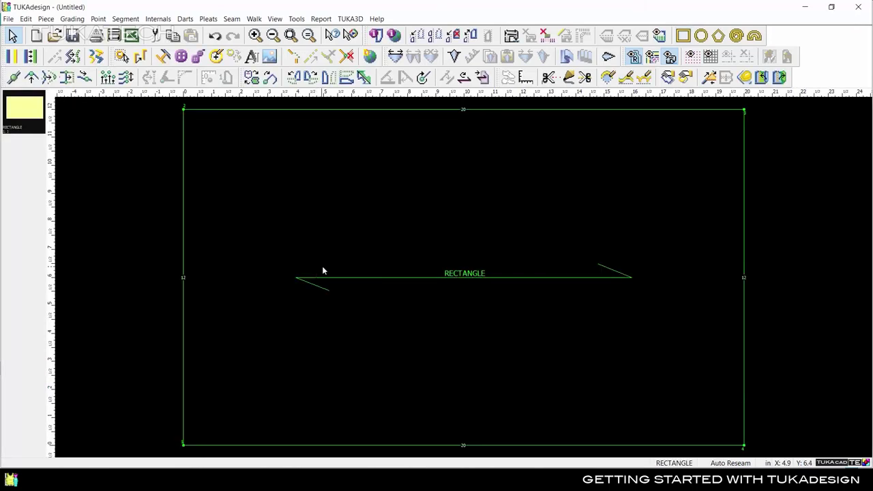
Step: Create a circle piece named CIRCLE with diameter 24 and 18 points
left_click(700, 36)
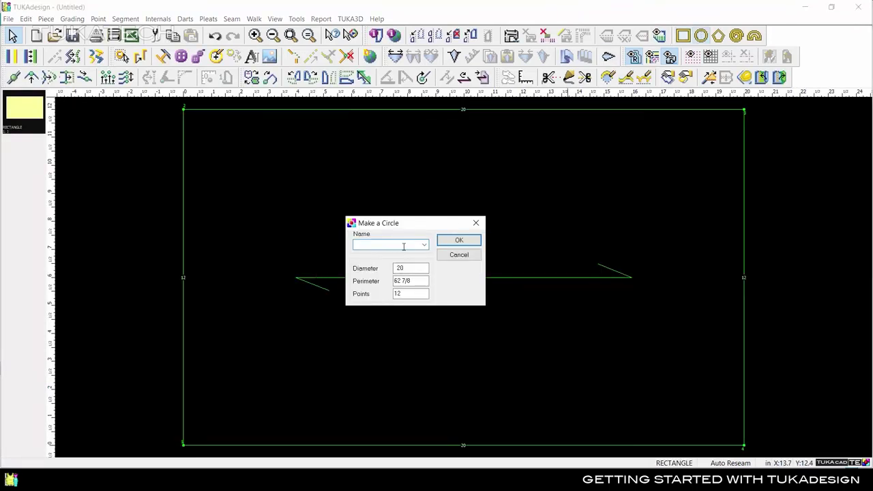
key("Tab")
type("24")
key("Tab")
key("Tab")
type("18")
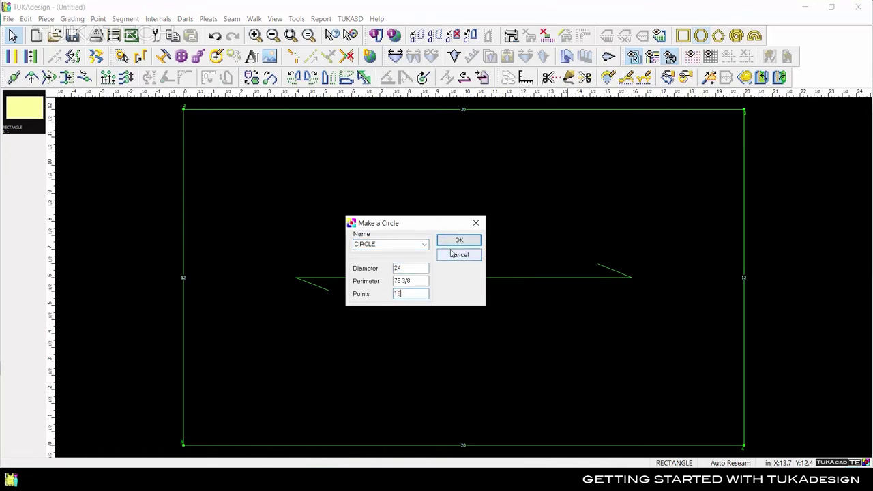
left_click(459, 240)
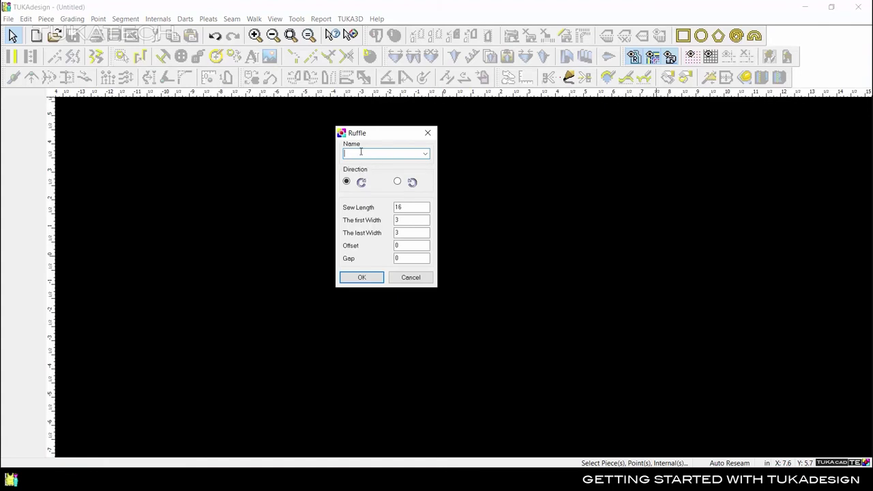
Step: Create the RUFFLE spiral piece with sew length 24, first width 1 and last width 6
type("RUFFLE")
key("Tab")
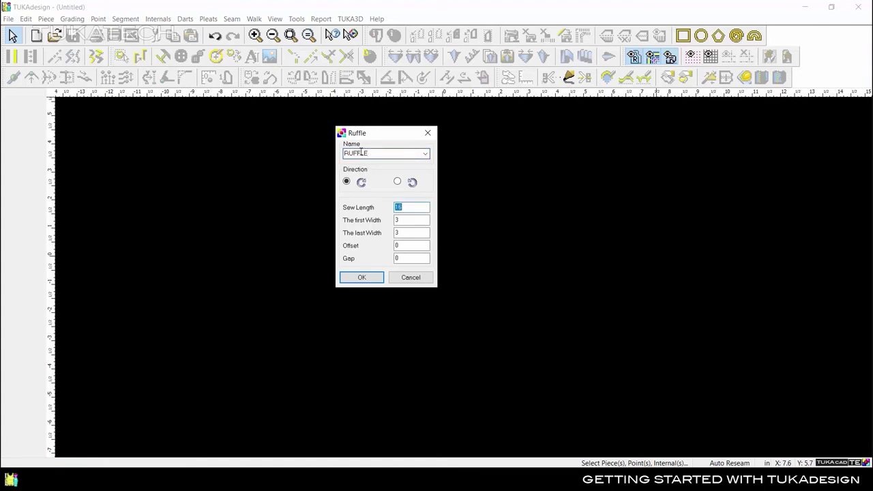
type("24")
key("Tab")
type("1")
key("Tab")
type("6")
key("Tab")
key("Tab")
left_click(362, 277)
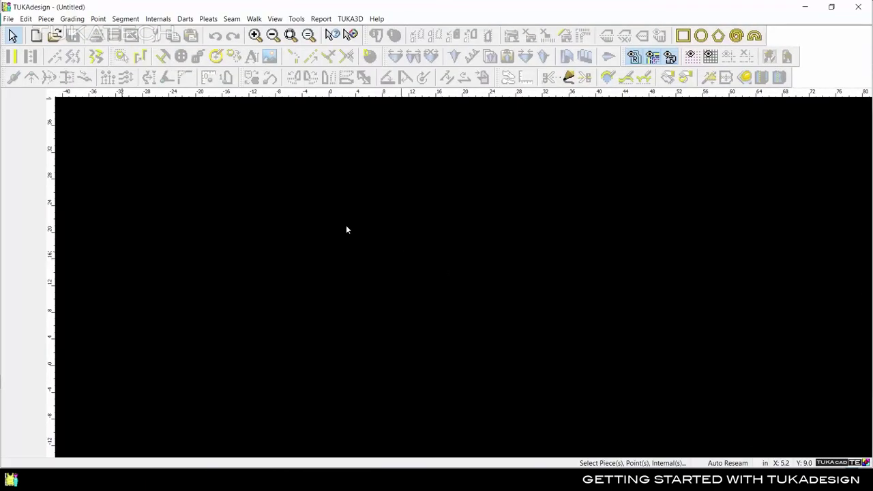
Step: In Automatic Pattern Making, choose the 01 Men category and 04 T-Shirt-Crew Neck style
left_click(8, 19)
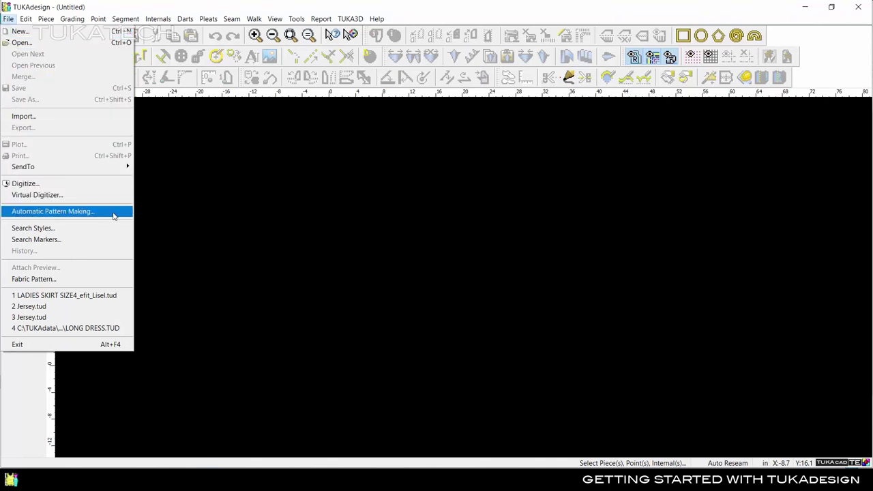
left_click(53, 211)
left_click(281, 78)
left_click(273, 90)
left_click(402, 79)
left_click(382, 116)
Step: Set Back Moon Patch Required to No
left_click(373, 142)
scroll(389, 178, "down", 3)
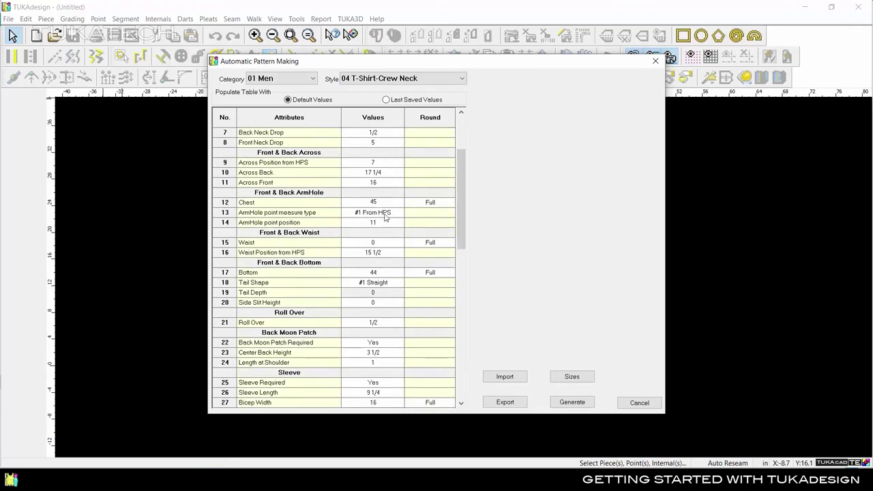
scroll(382, 232, "down", 2)
scroll(430, 225, "down", 2)
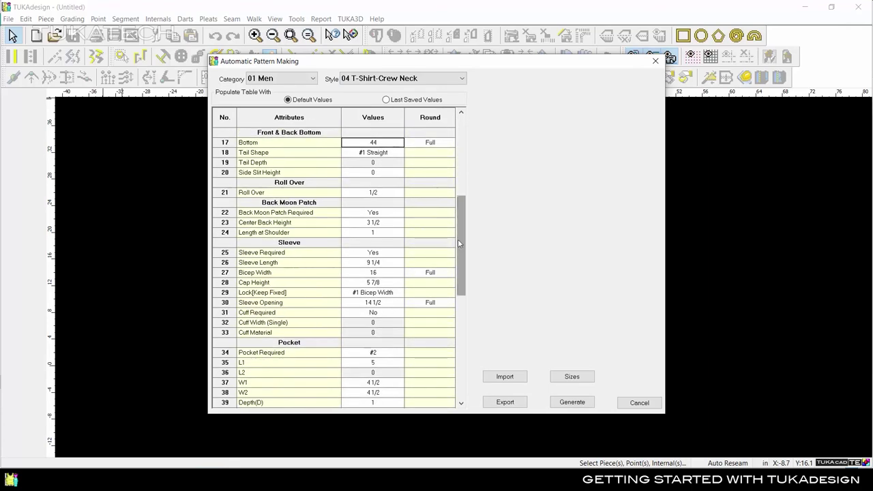
left_click(374, 212)
left_click(373, 231)
Step: Change the Sleeve Length value to 8
left_click(373, 253)
scroll(396, 253, "down", 2)
double_click(374, 203)
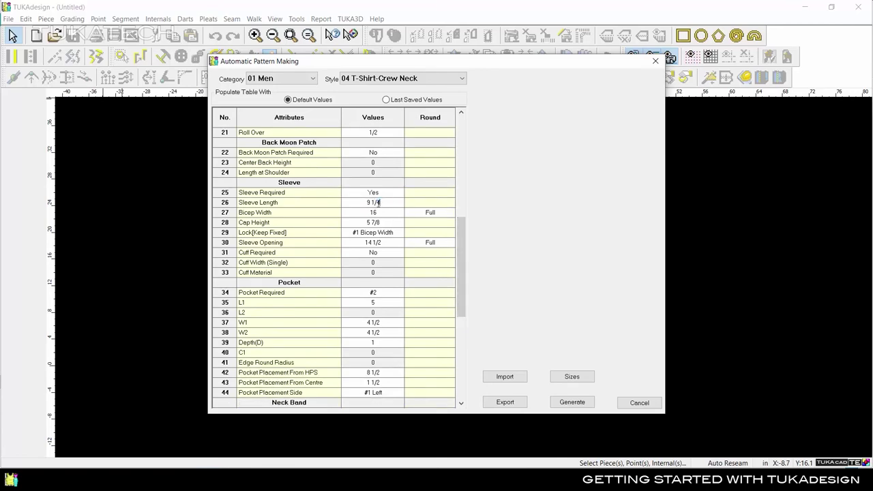
key("shift+Home")
type("8")
key("Return")
Step: Set Pocket Required to No
scroll(396, 245, "down", 2)
left_click(373, 202)
left_click(374, 223)
left_click_drag(459, 256, 459, 315)
left_click(386, 194)
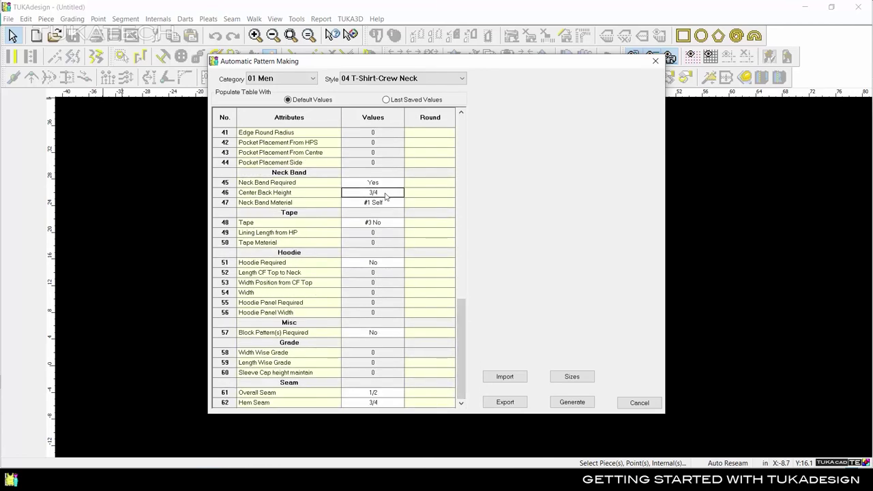
Step: Define the sizes to generate: Small, Medium, Large and X L
left_click(571, 376)
left_click(382, 157)
type("Medium")
left_click(506, 148)
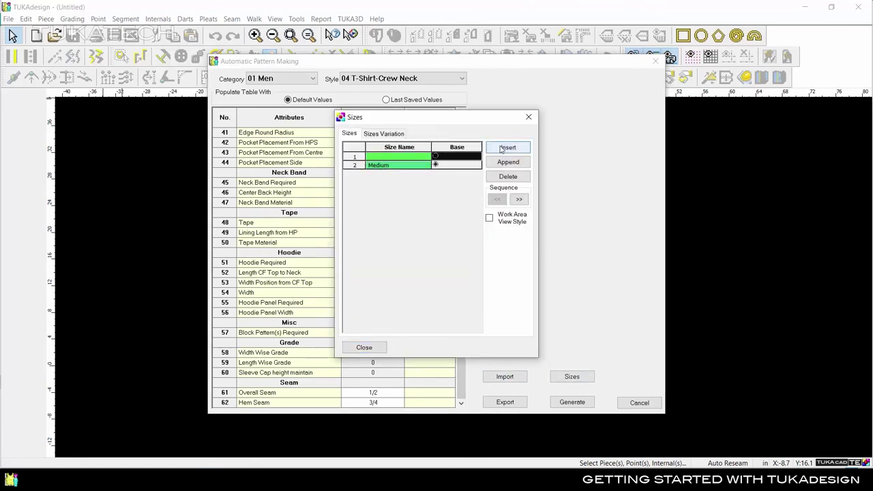
type("Small")
left_click(508, 162)
type("Large")
left_click(509, 163)
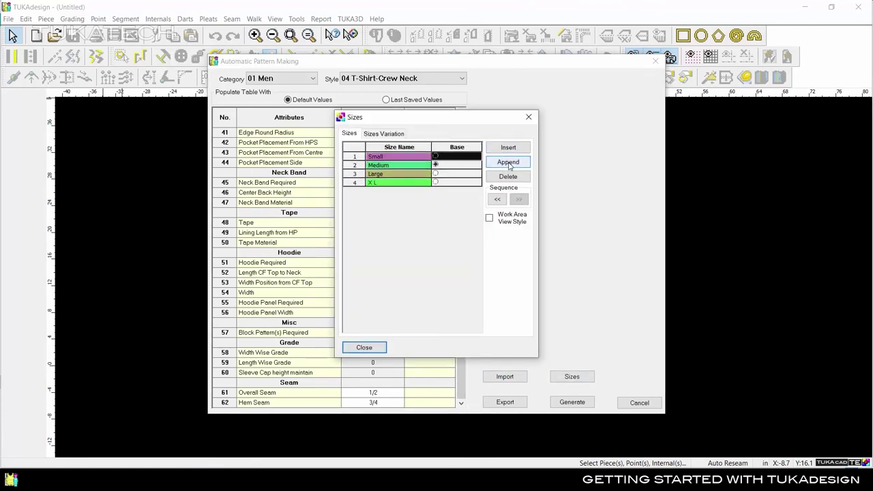
type("X L")
left_click(365, 347)
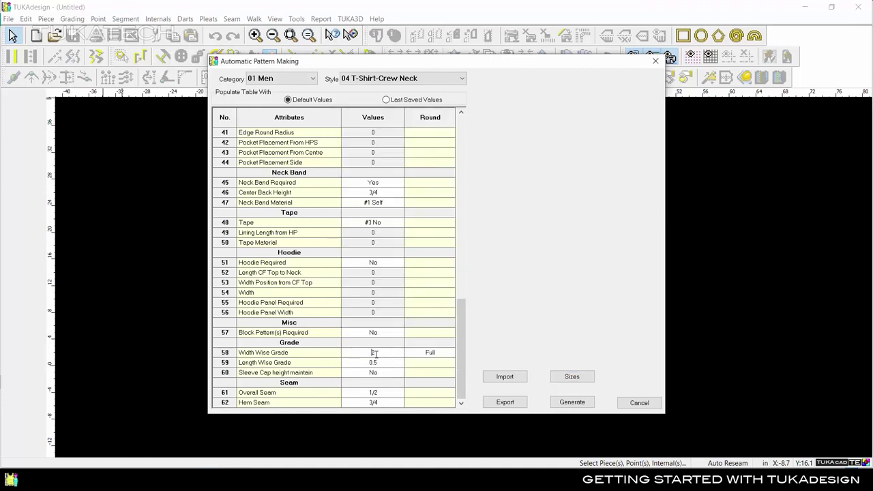
Step: Set width-wise grade 2, length-wise grade 1/2 and overall seam 3/8, then select the hem seam
left_click(377, 352)
type("2")
left_click(400, 363)
type("1/2")
left_click(384, 392)
type("3/8")
left_click(377, 403)
Step: Enter hem seam 1, generate the T-shirt, and hide the dotted seam outlines in Piece View
type("1")
left_click(585, 406)
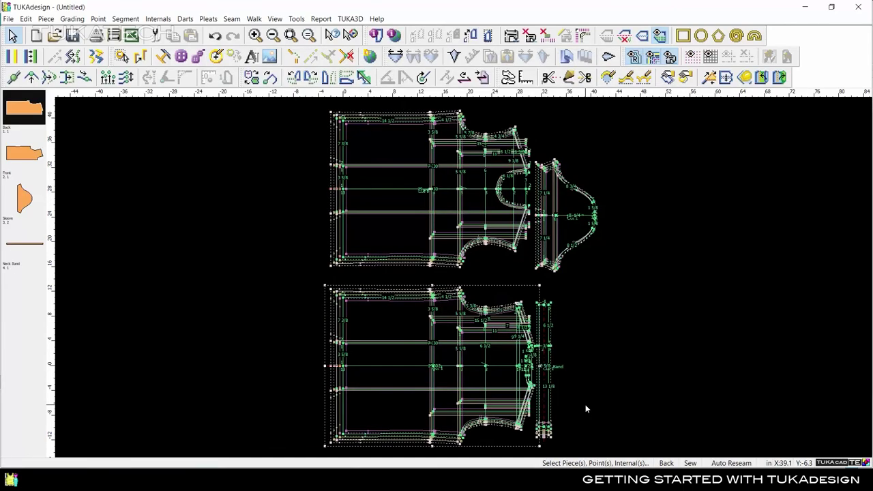
left_click(653, 56)
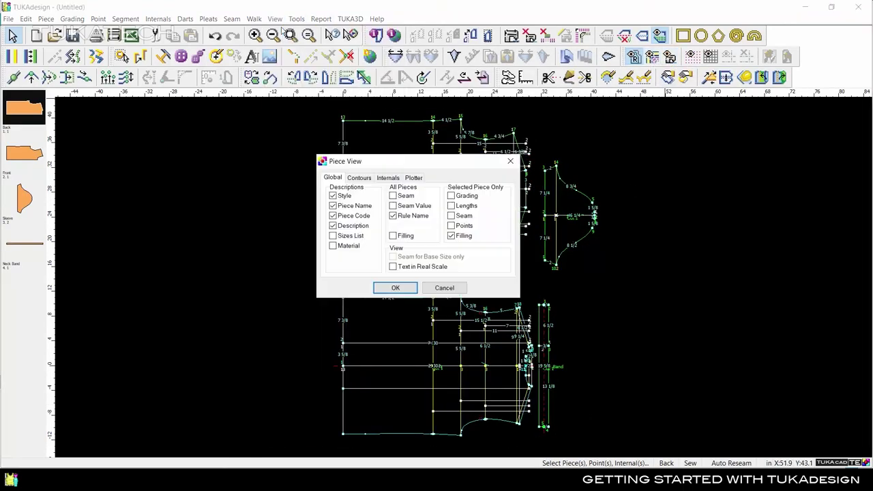
left_click(395, 287)
scroll(464, 277, "up", 5)
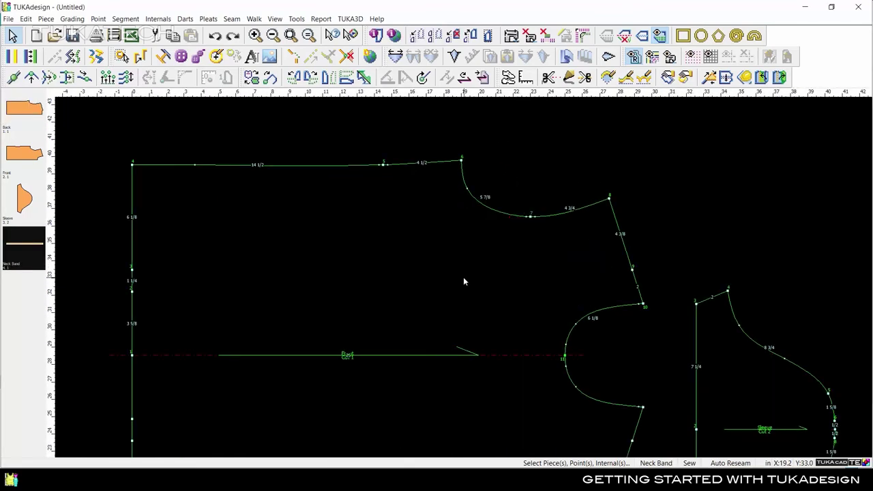
Step: Cut the Front piece in two from its right edge to its left edge
left_click(550, 77)
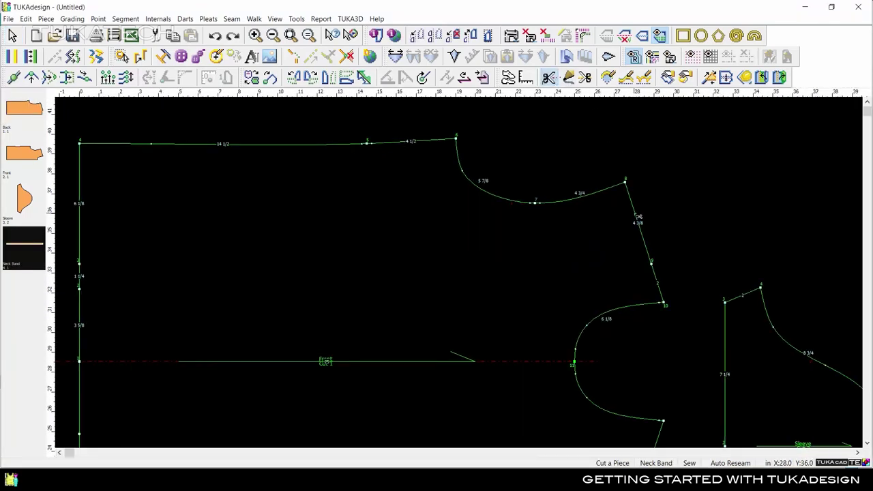
left_click(637, 213)
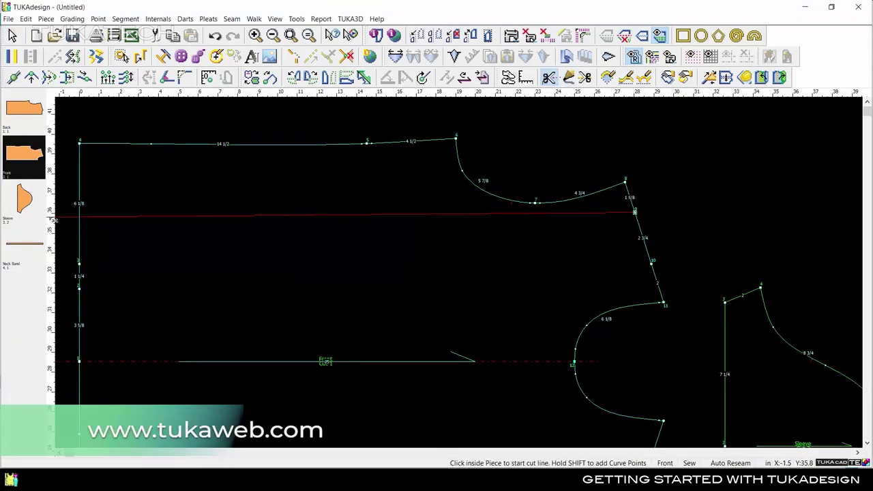
left_click(80, 213)
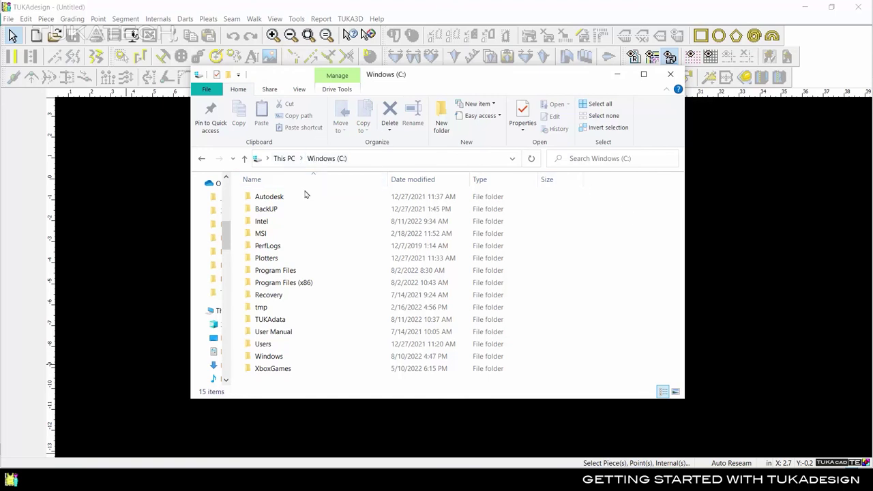
Step: Browse the BackUP > Design backup files in File Explorer, then close the window
double_click(287, 209)
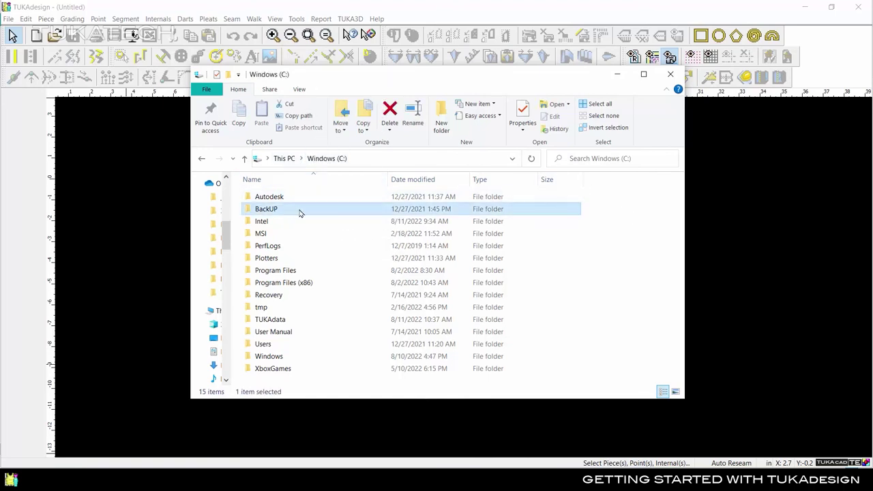
left_click(312, 202)
double_click(313, 202)
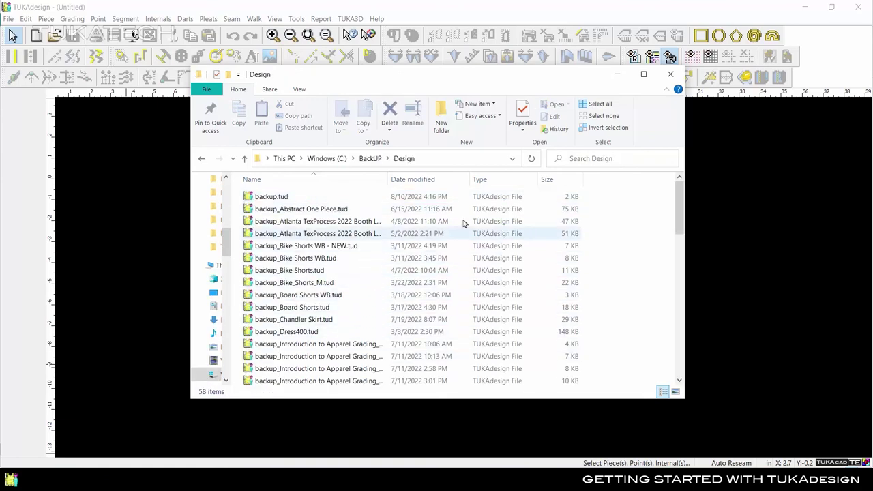
left_click(670, 74)
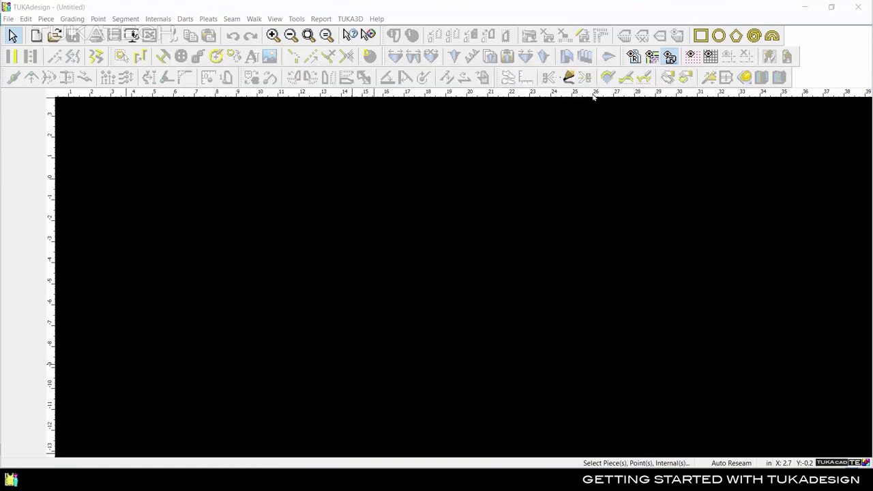
Step: Review the program settings in the Tools > Options dialog
left_click(295, 19)
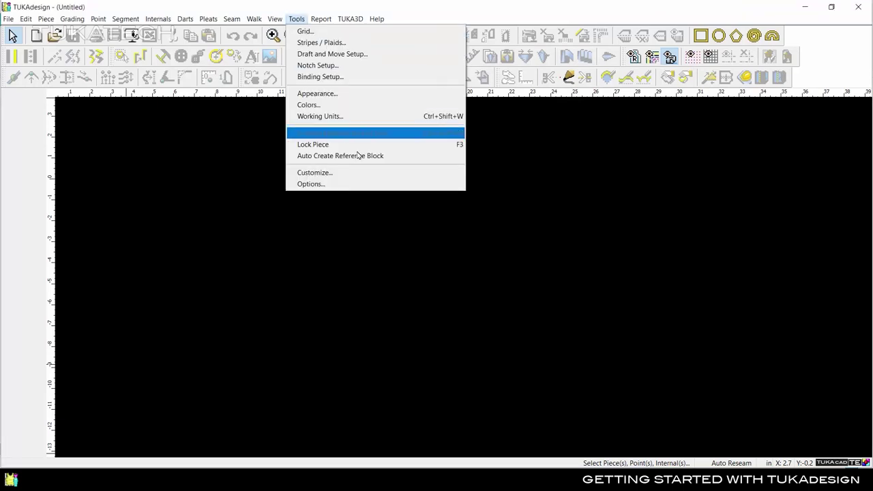
left_click(362, 188)
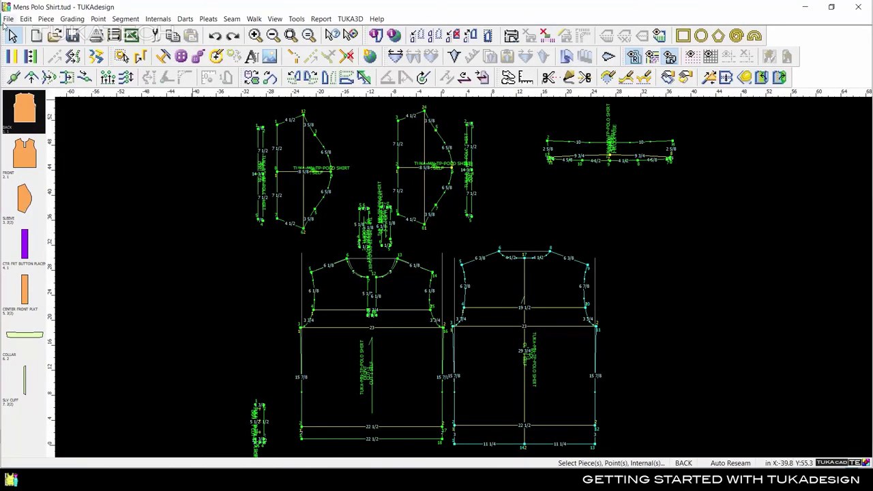
Step: Arrange the polo pieces on a 48-wide work area with gap 5, then browse File > SendTo
left_click(31, 18)
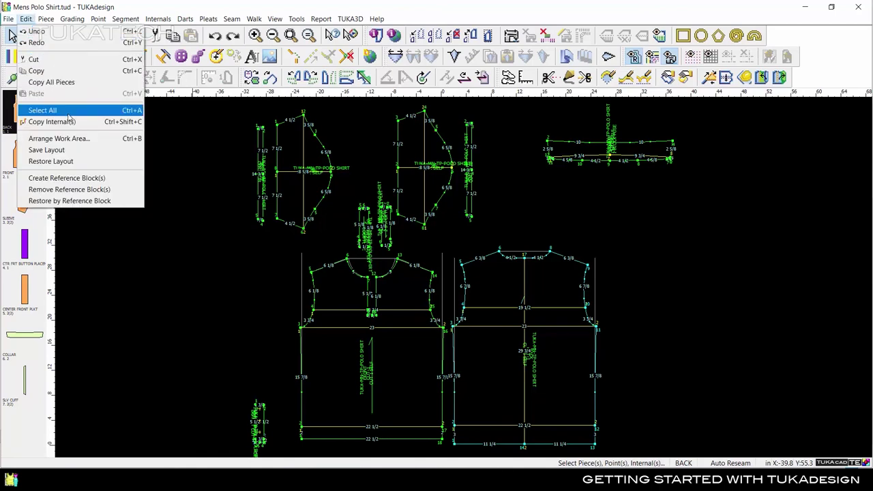
left_click(73, 139)
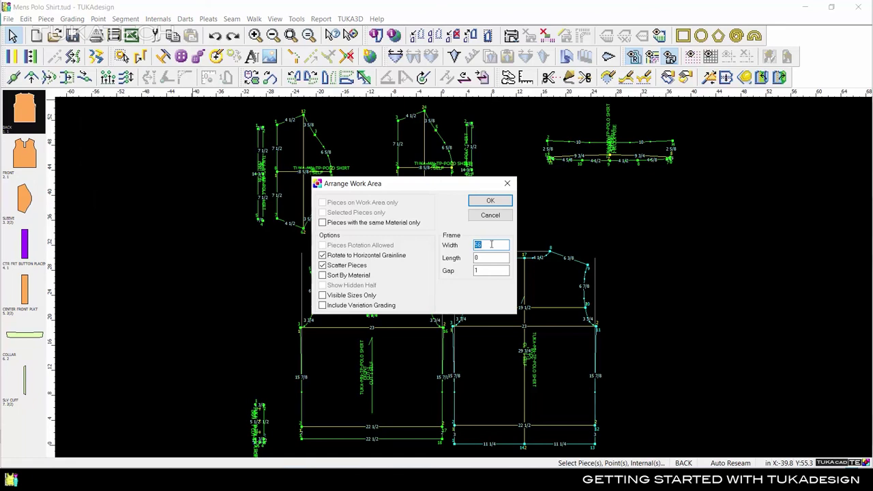
type("48")
left_click(503, 270)
left_click(502, 203)
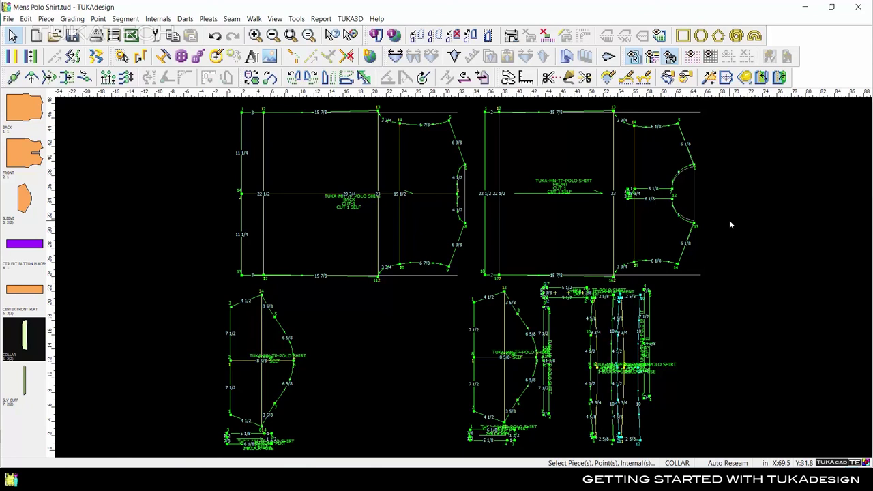
left_click(8, 20)
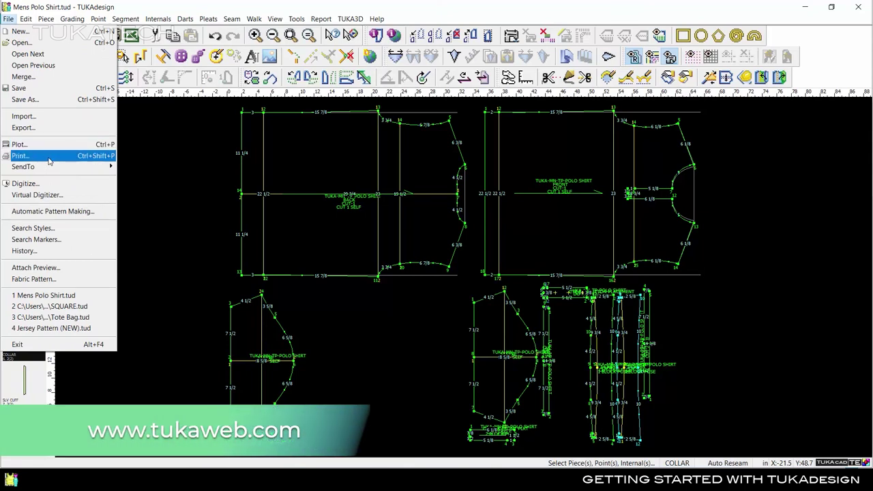
mouse_move(50, 169)
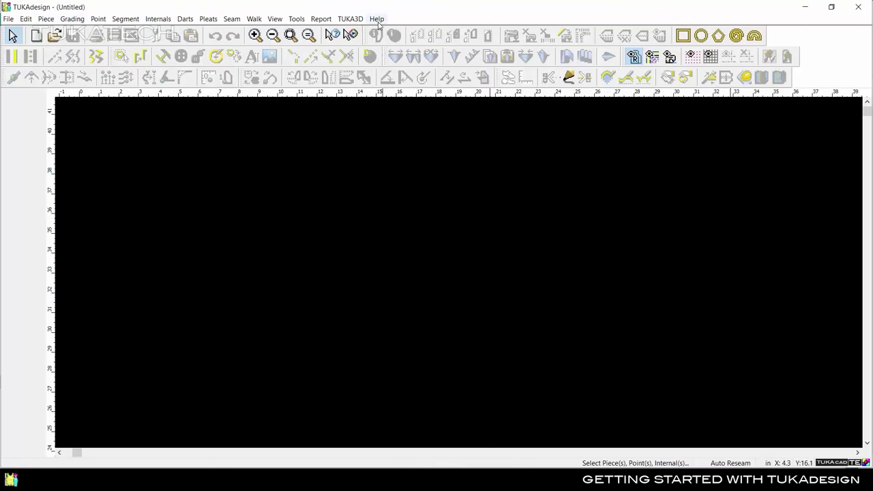
Step: In Video Help, view Piece toolbar topics Piece Info, Separate, Delete Half and Set Half, then return to Introduction
left_click(377, 18)
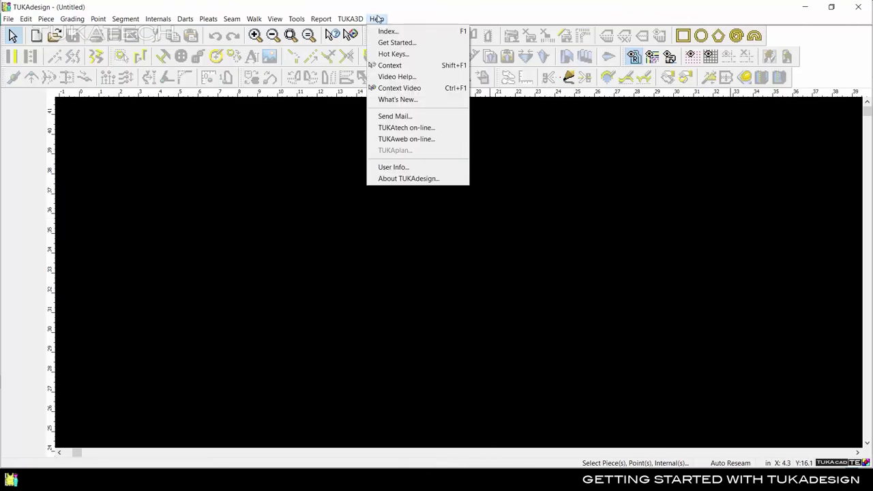
left_click(405, 77)
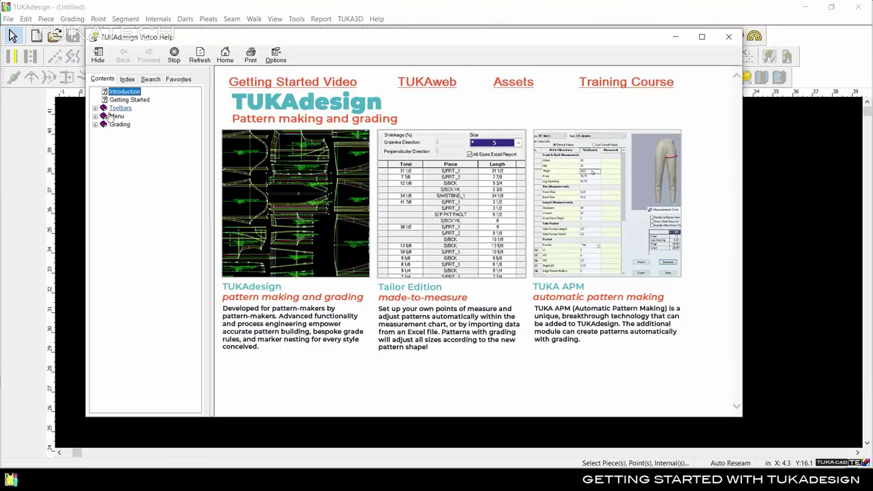
left_click(95, 108)
left_click(103, 124)
left_click(140, 132)
left_click(139, 181)
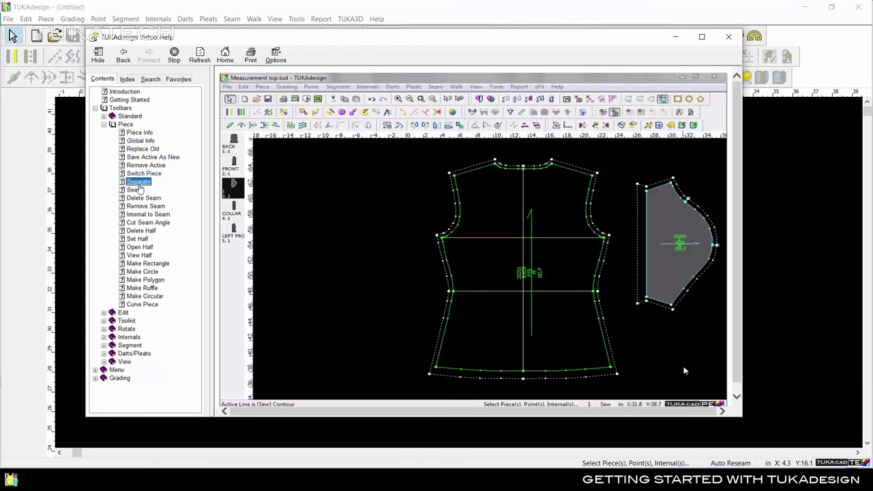
left_click(141, 231)
left_click(137, 238)
left_click(124, 91)
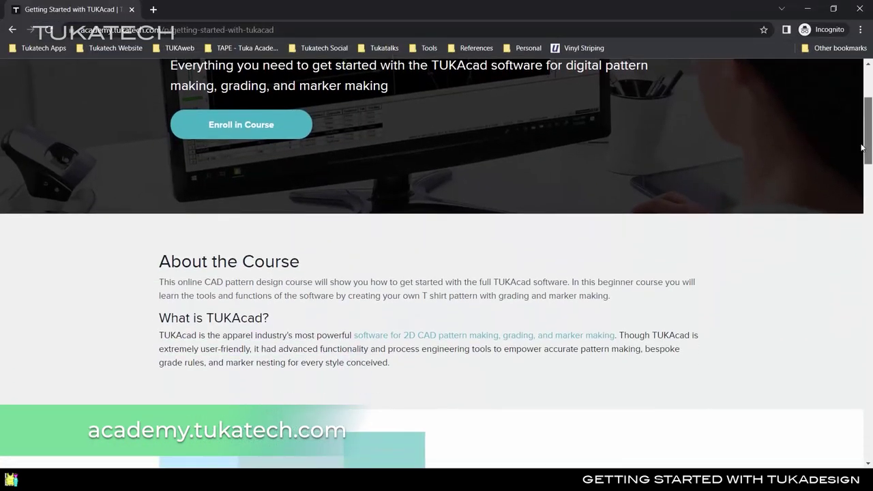
scroll(861, 168, "down", 3)
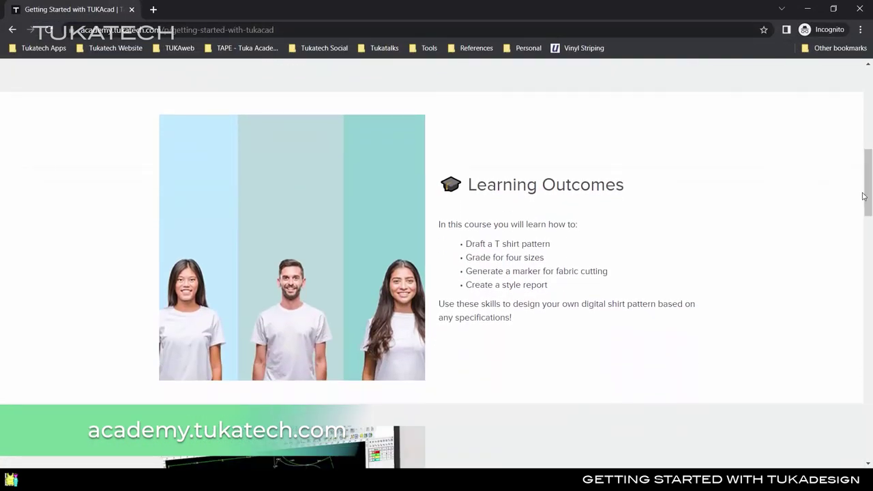